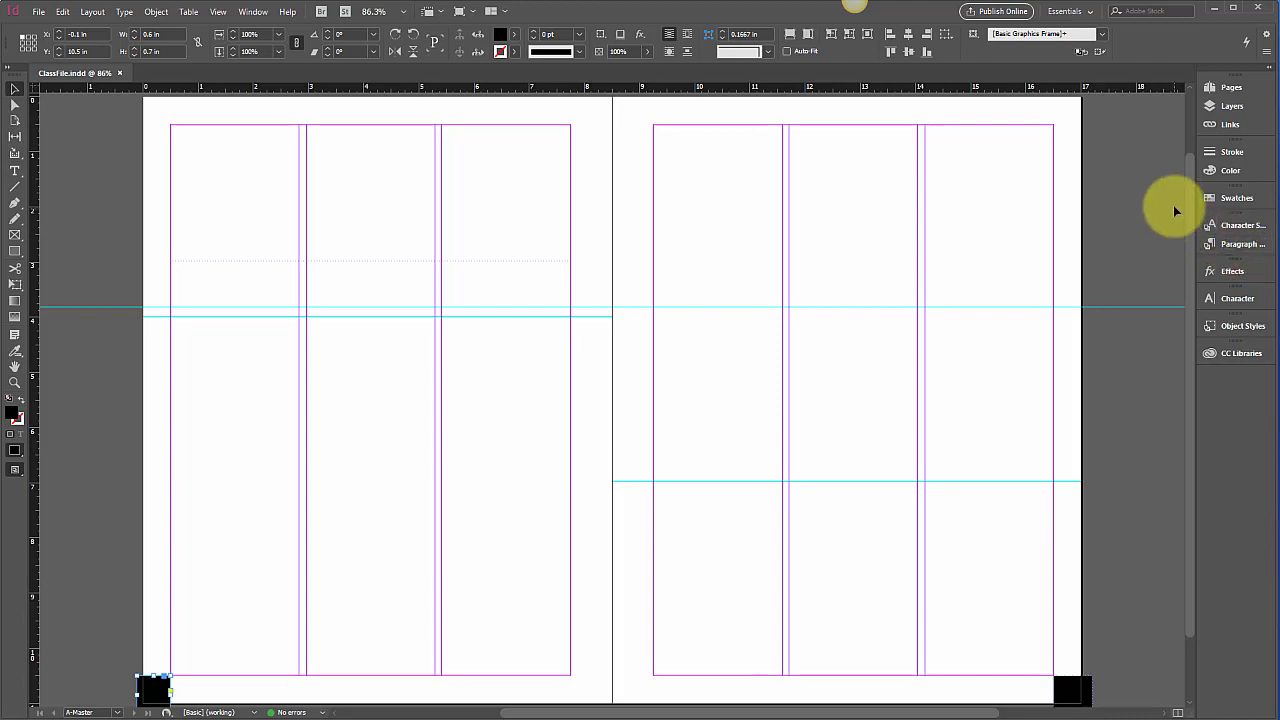
# - Bring up the left page of the A-Master spread for editing and deselect the black square in its corner
pyautogui.click(1222, 88)
pyautogui.moveTo(1195, 117); pyautogui.dragTo(1100, 262)
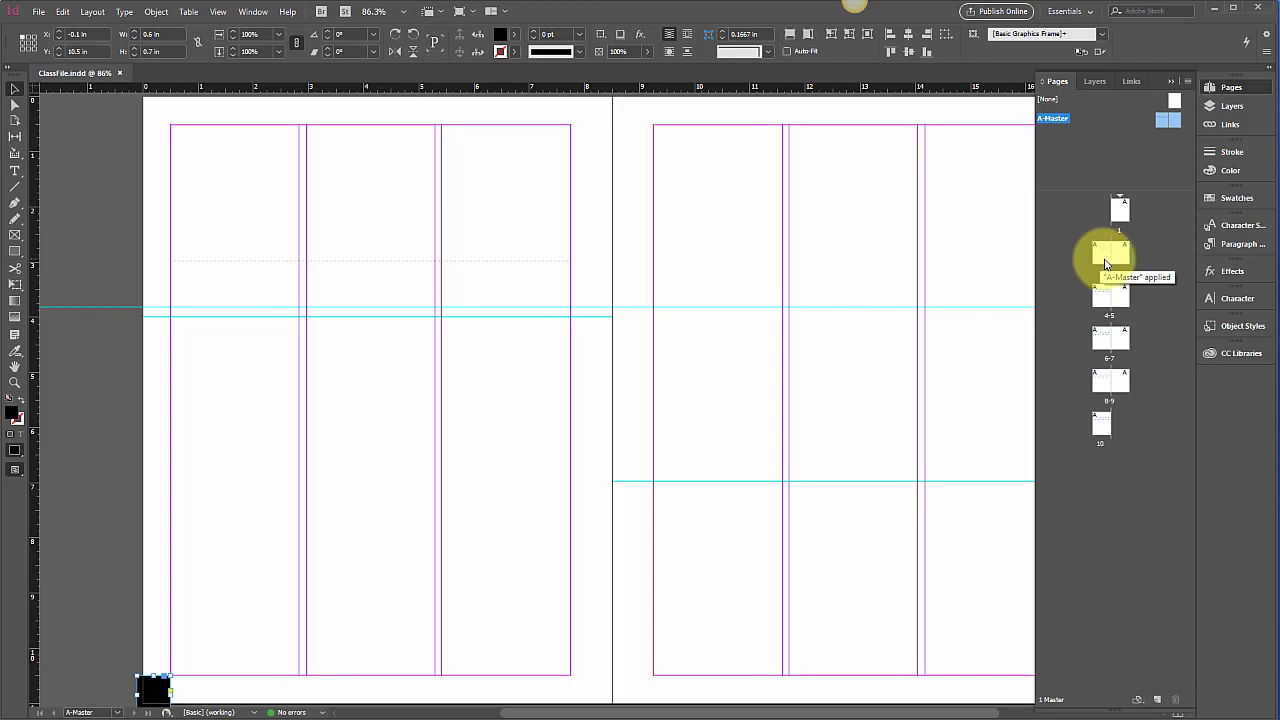
pyautogui.doubleClick(1163, 126)
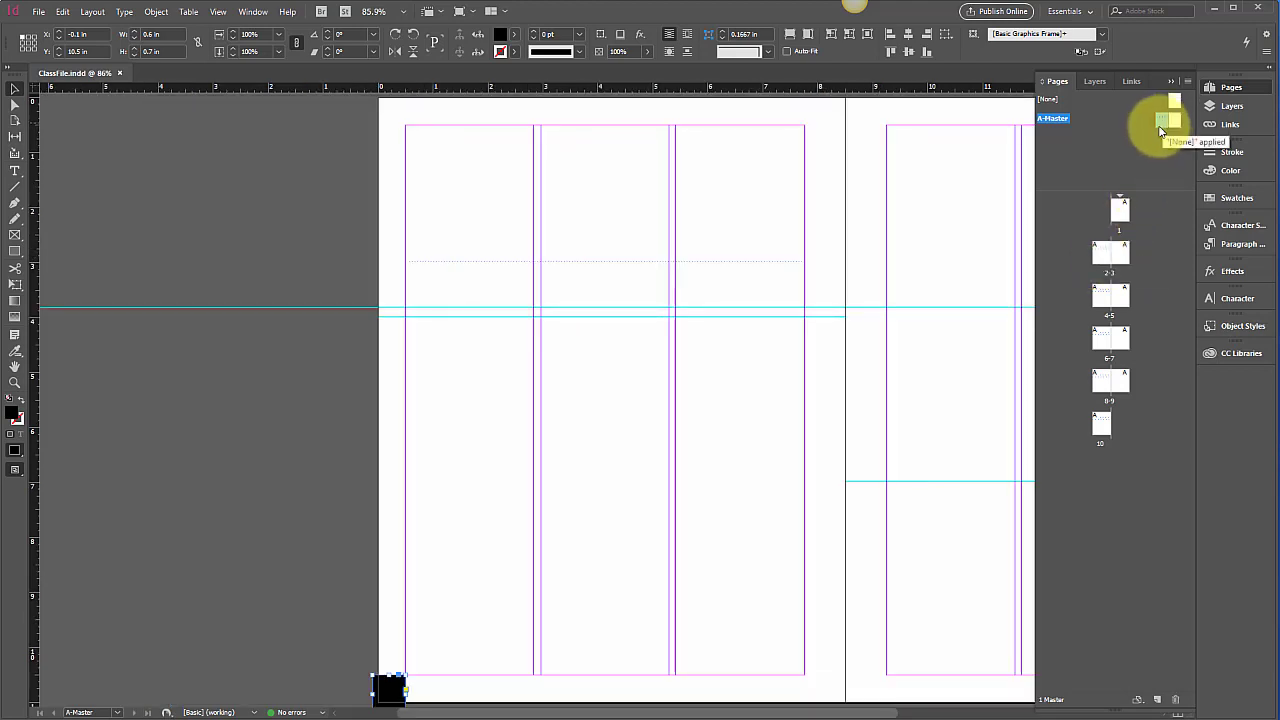
pyautogui.click(725, 371)
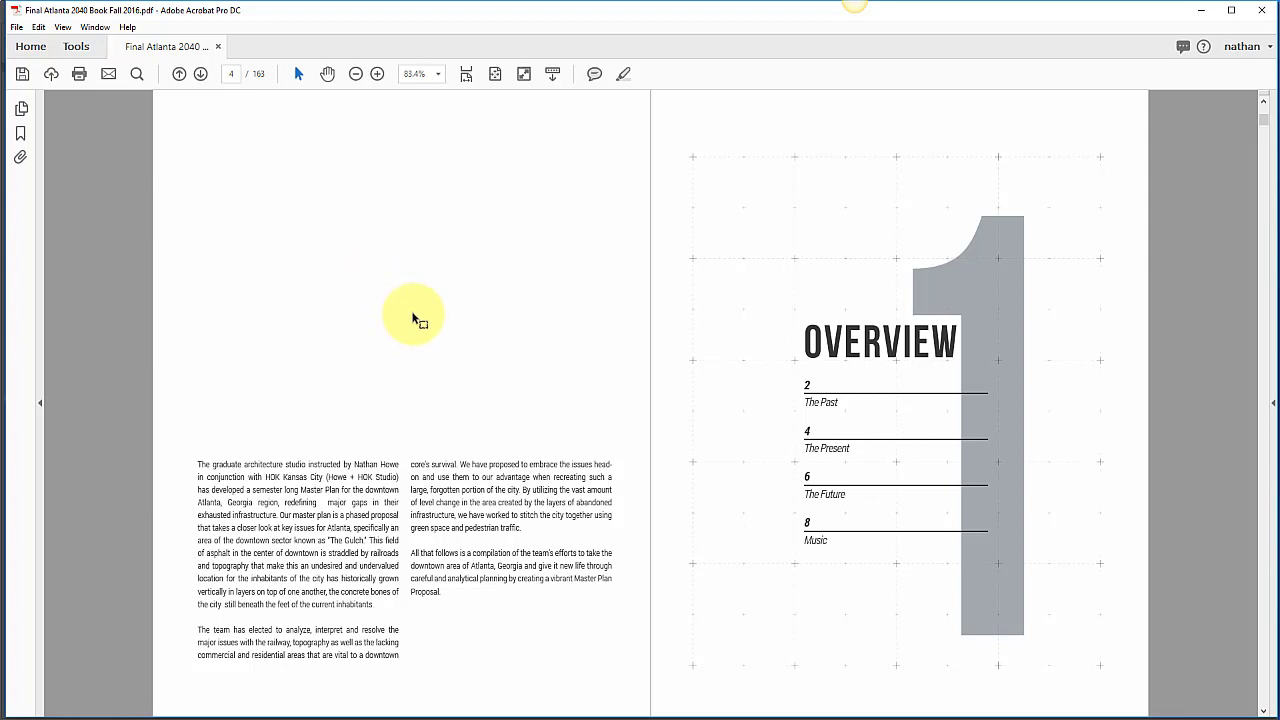
# - Switch to the Atlanta 2040 book PDF in Acrobat and examine the title, body text and subheading on the History of Atlanta spread
pyautogui.scroll(-1, 415, 319)
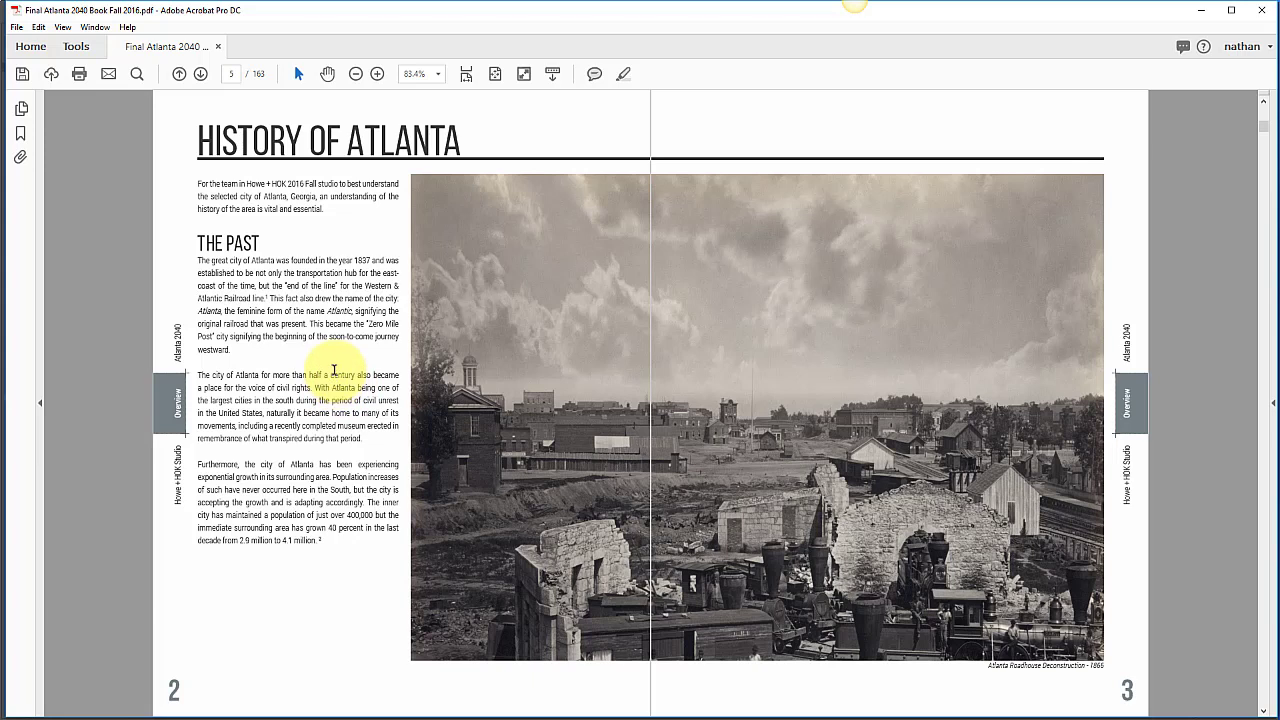
pyautogui.moveTo(461, 132); pyautogui.dragTo(263, 120)
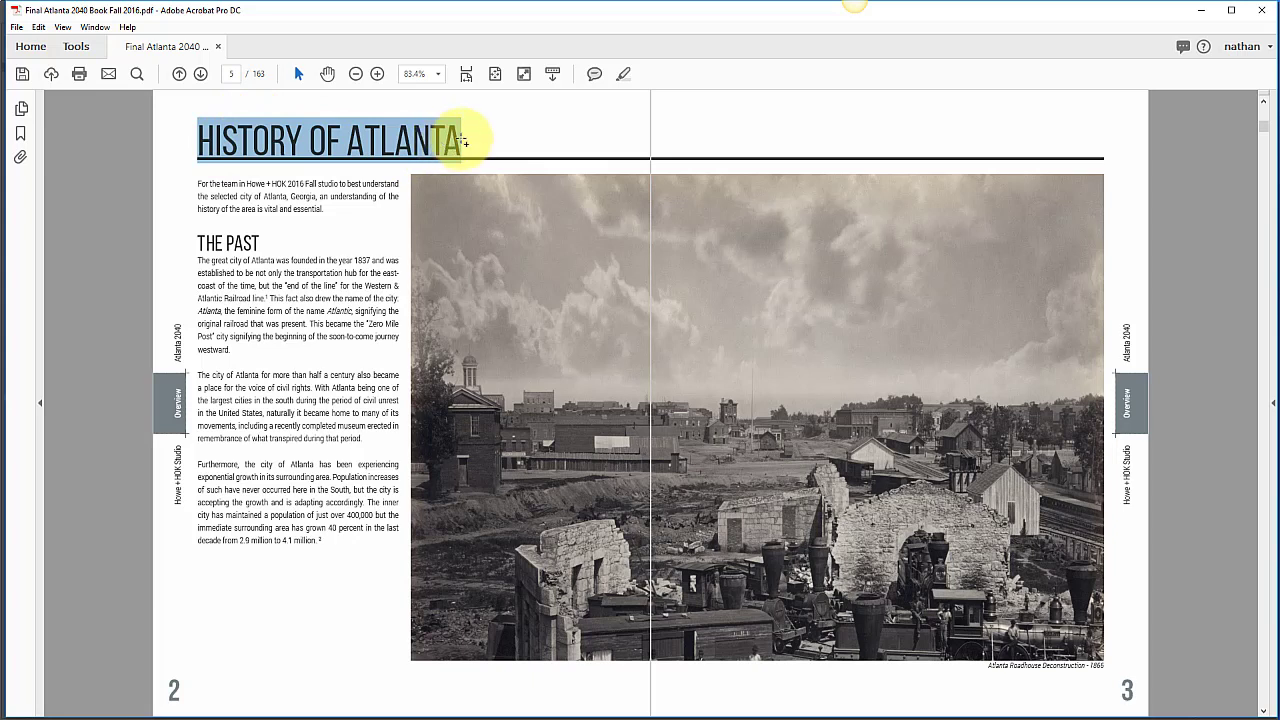
pyautogui.moveTo(447, 149); pyautogui.dragTo(199, 140)
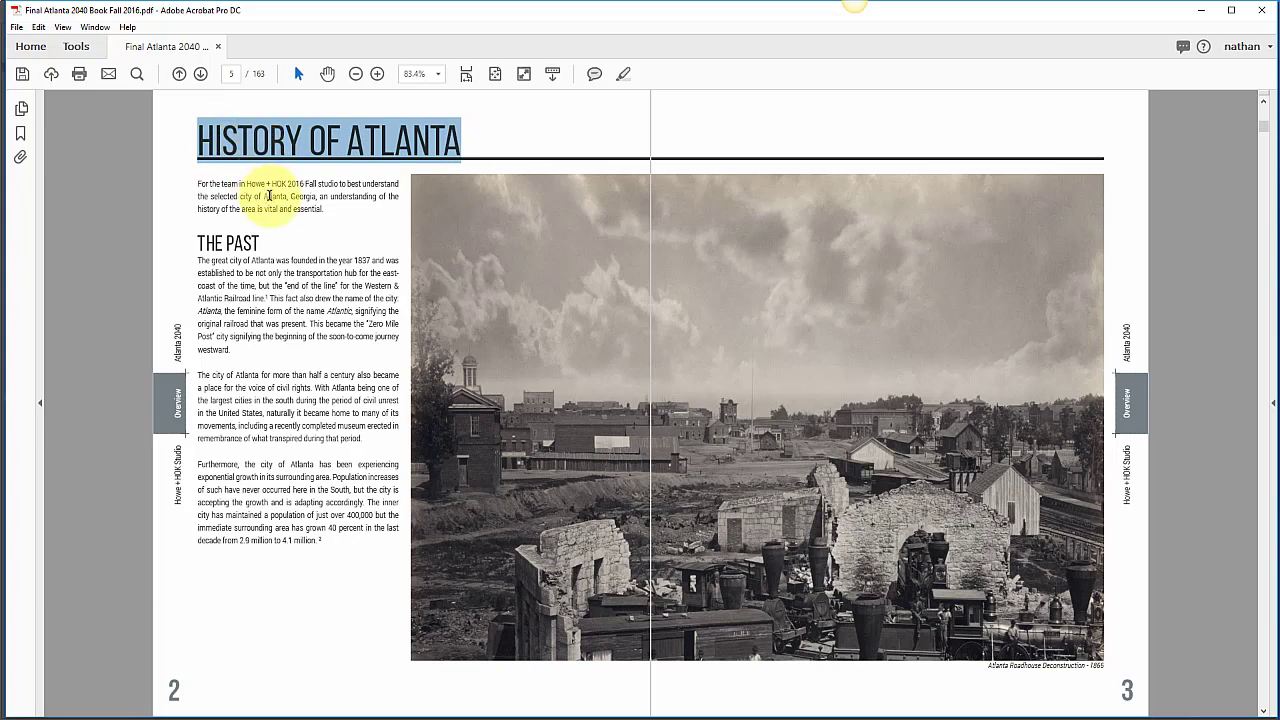
pyautogui.moveTo(203, 262); pyautogui.dragTo(239, 350)
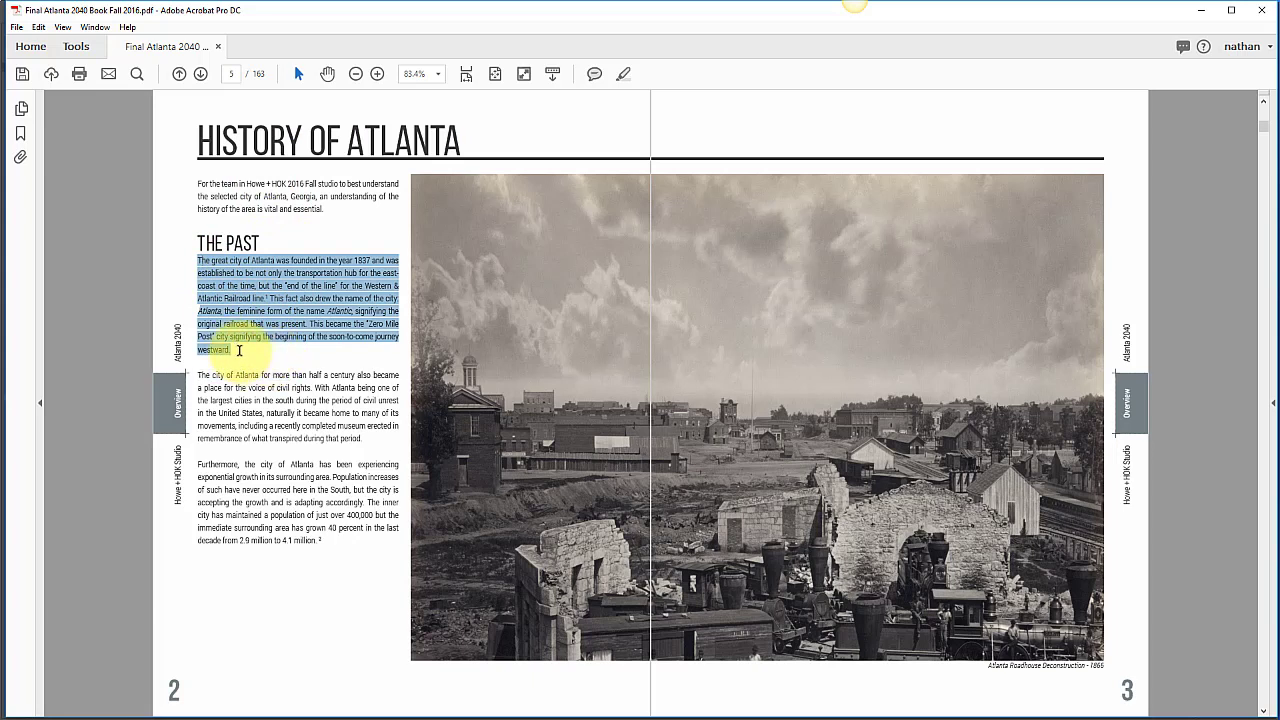
pyautogui.moveTo(239, 350); pyautogui.dragTo(197, 236)
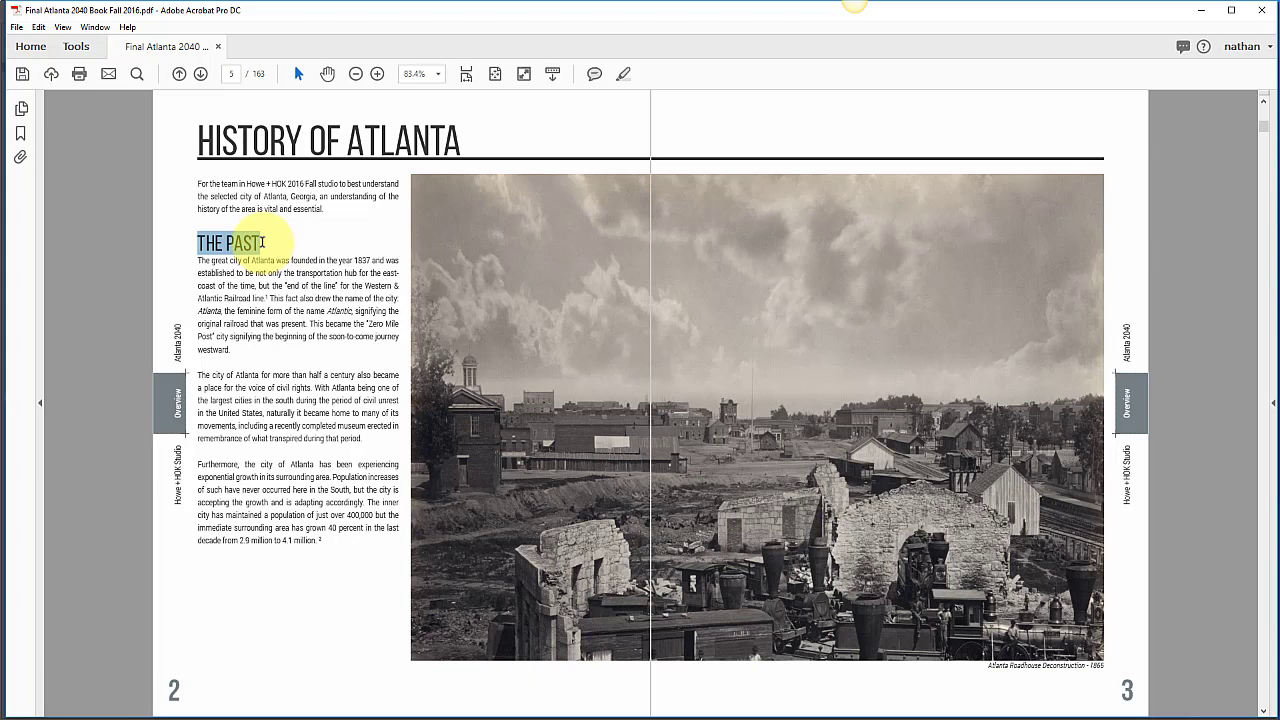
pyautogui.moveTo(262, 242); pyautogui.dragTo(265, 242)
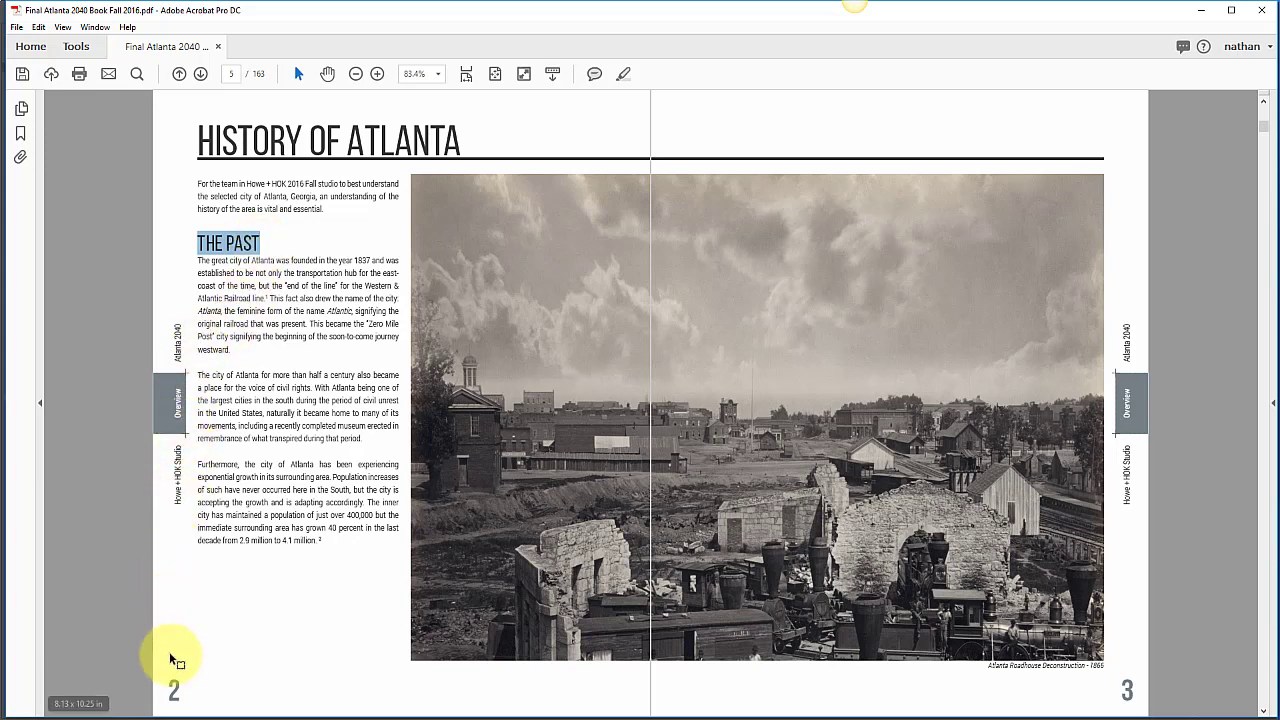
# - Examine the page number and the vertical side labels "Atlanta 2040" and "Howe + HOK Studio" on the History of Atlanta spread
pyautogui.moveTo(170, 680); pyautogui.dragTo(176, 700)
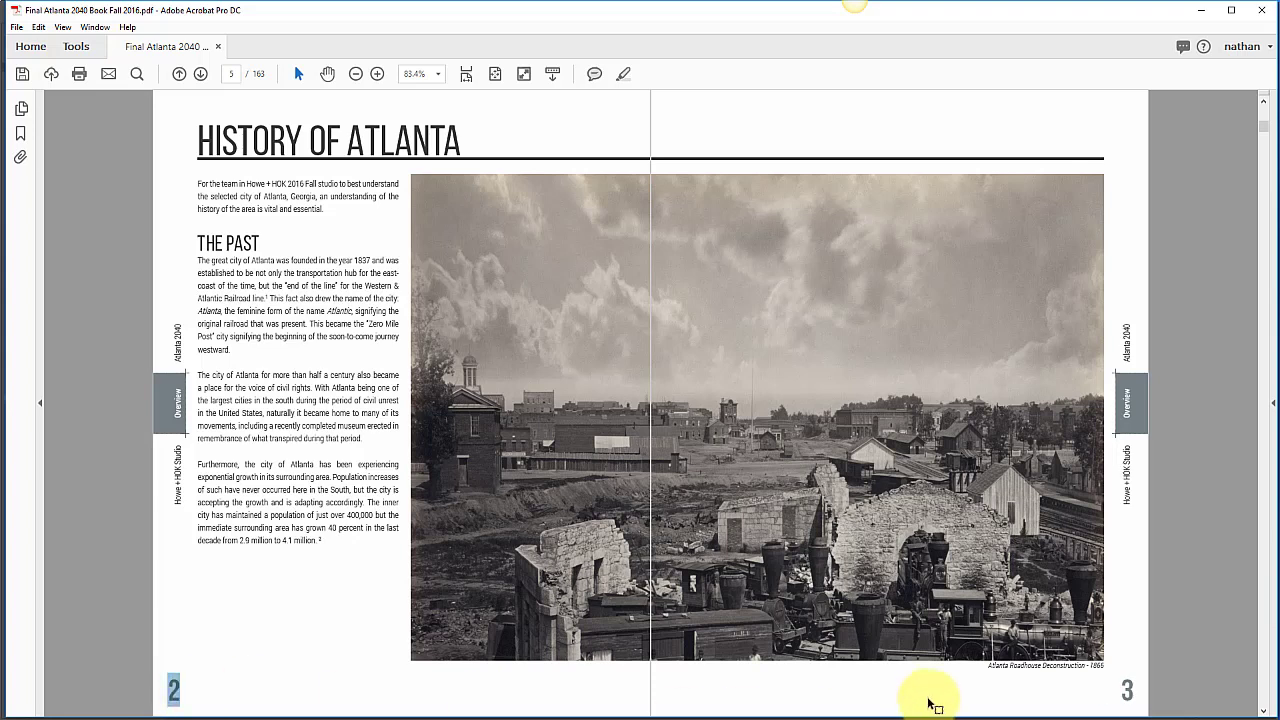
pyautogui.moveTo(171, 337); pyautogui.dragTo(171, 366)
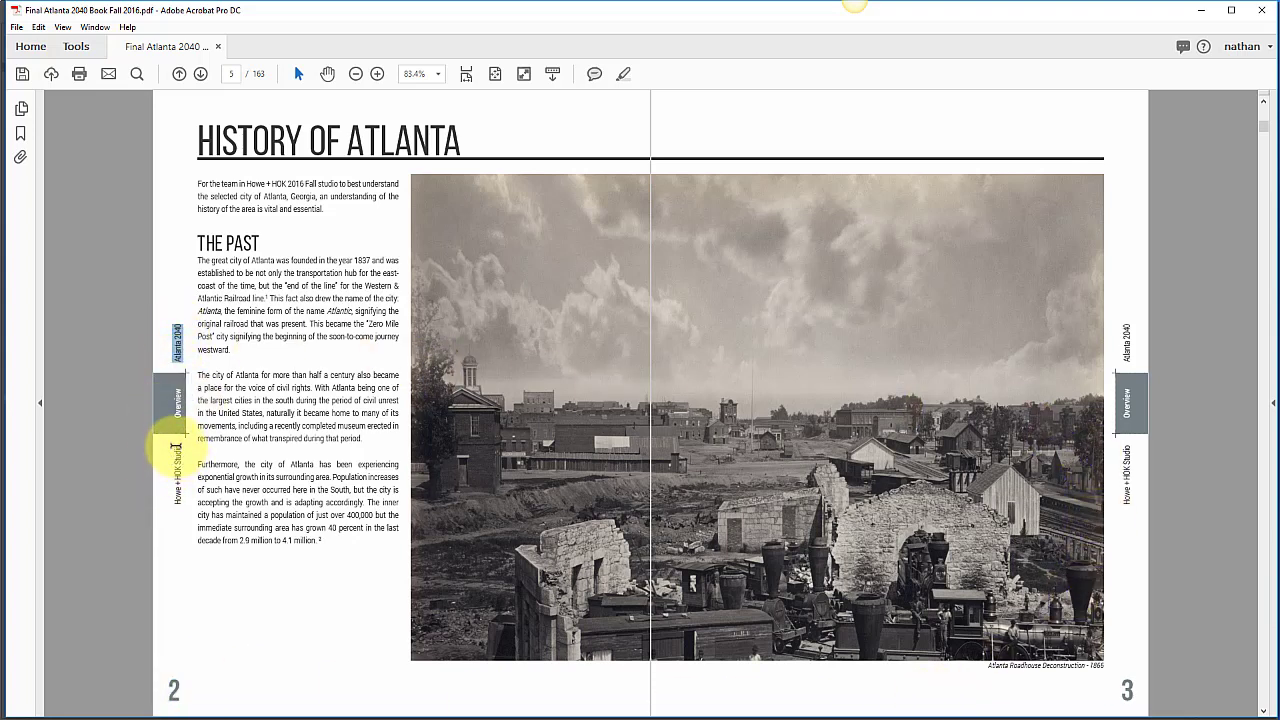
pyautogui.moveTo(173, 440); pyautogui.dragTo(166, 500)
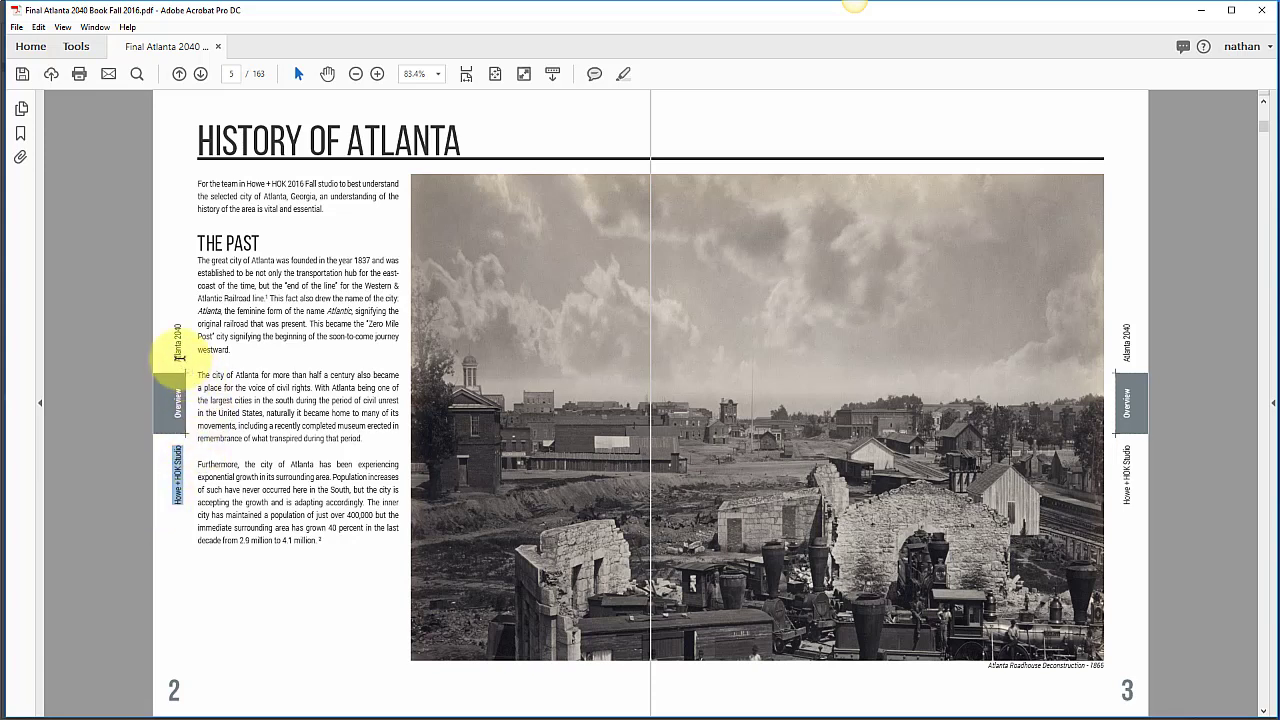
pyautogui.click(175, 325)
pyautogui.moveTo(175, 325); pyautogui.dragTo(160, 394)
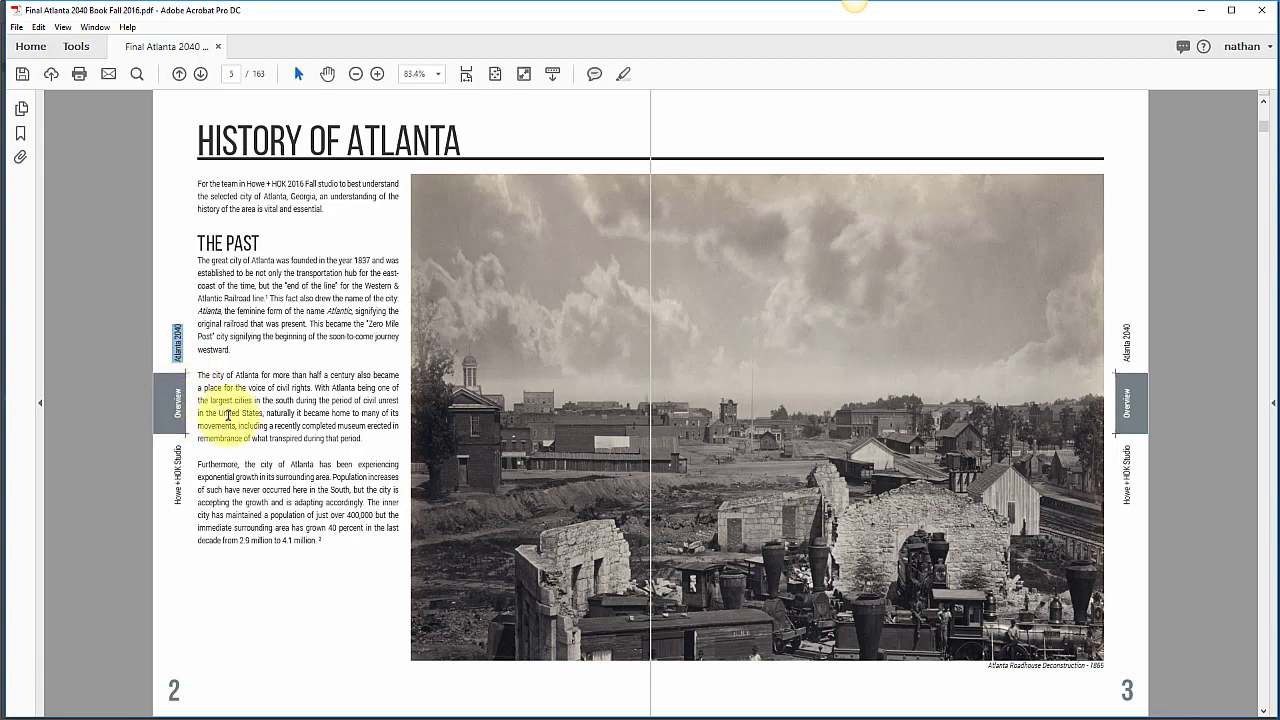
pyautogui.click(248, 392)
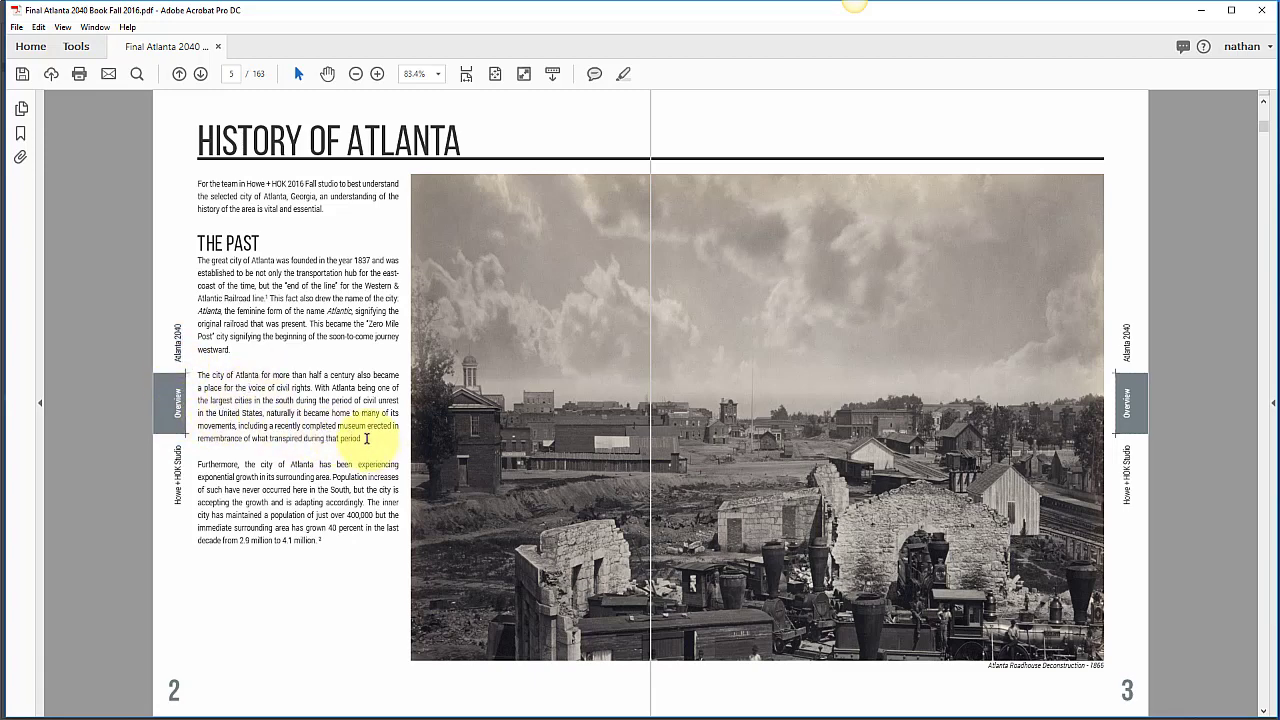
# - Compare the text levels on the spread again, from body paragraphs and subheading to title, side labels and page number
pyautogui.moveTo(366, 438); pyautogui.dragTo(200, 371)
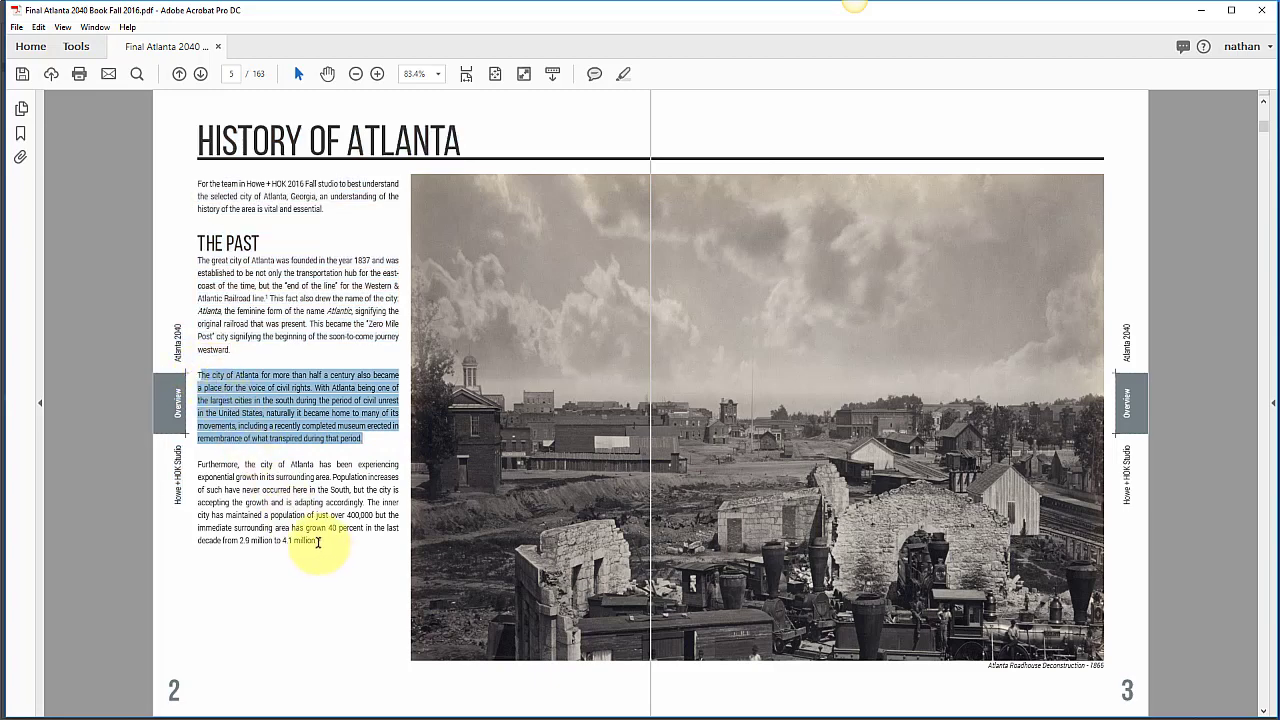
pyautogui.moveTo(320, 541); pyautogui.dragTo(218, 250)
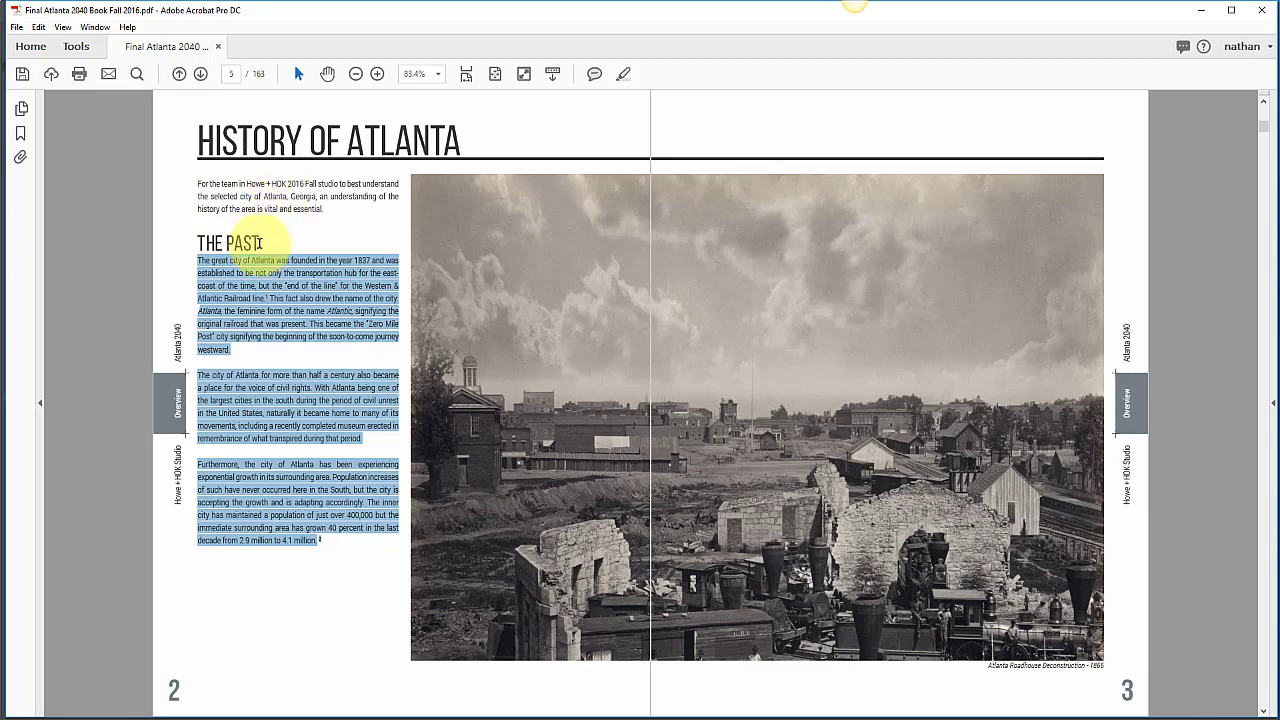
pyautogui.tripleClick(259, 243)
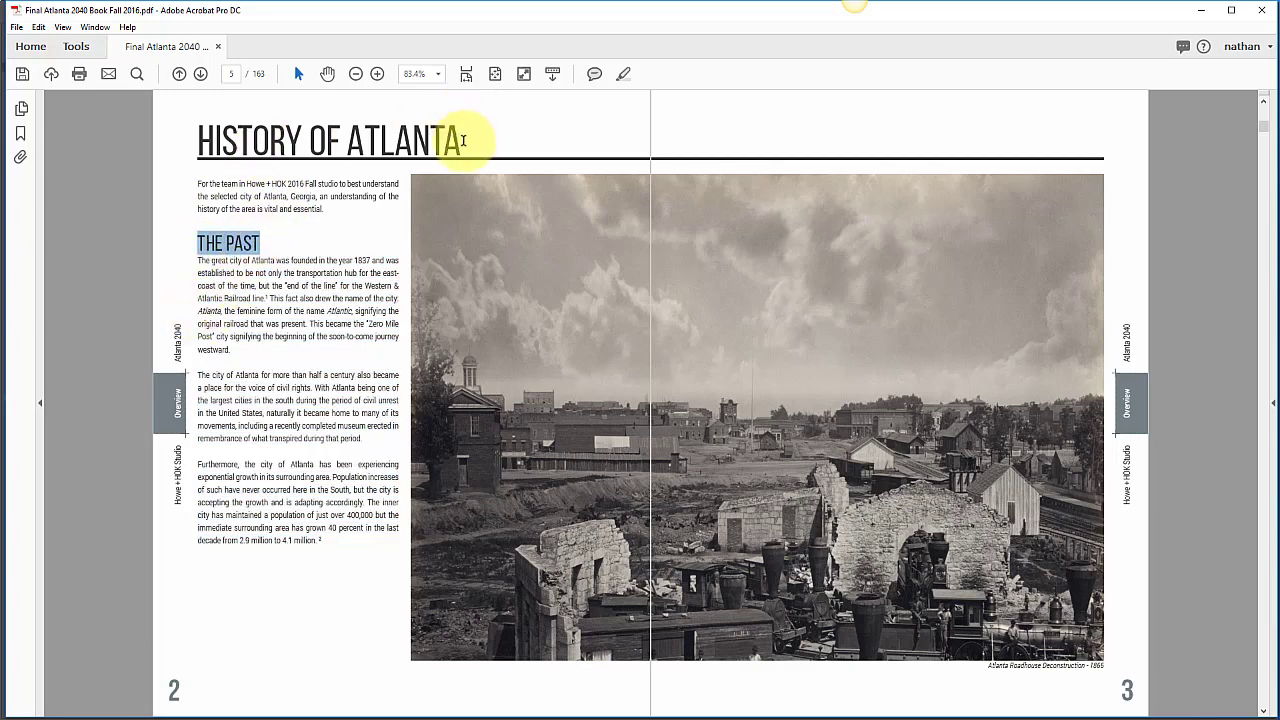
pyautogui.moveTo(463, 140); pyautogui.dragTo(208, 145)
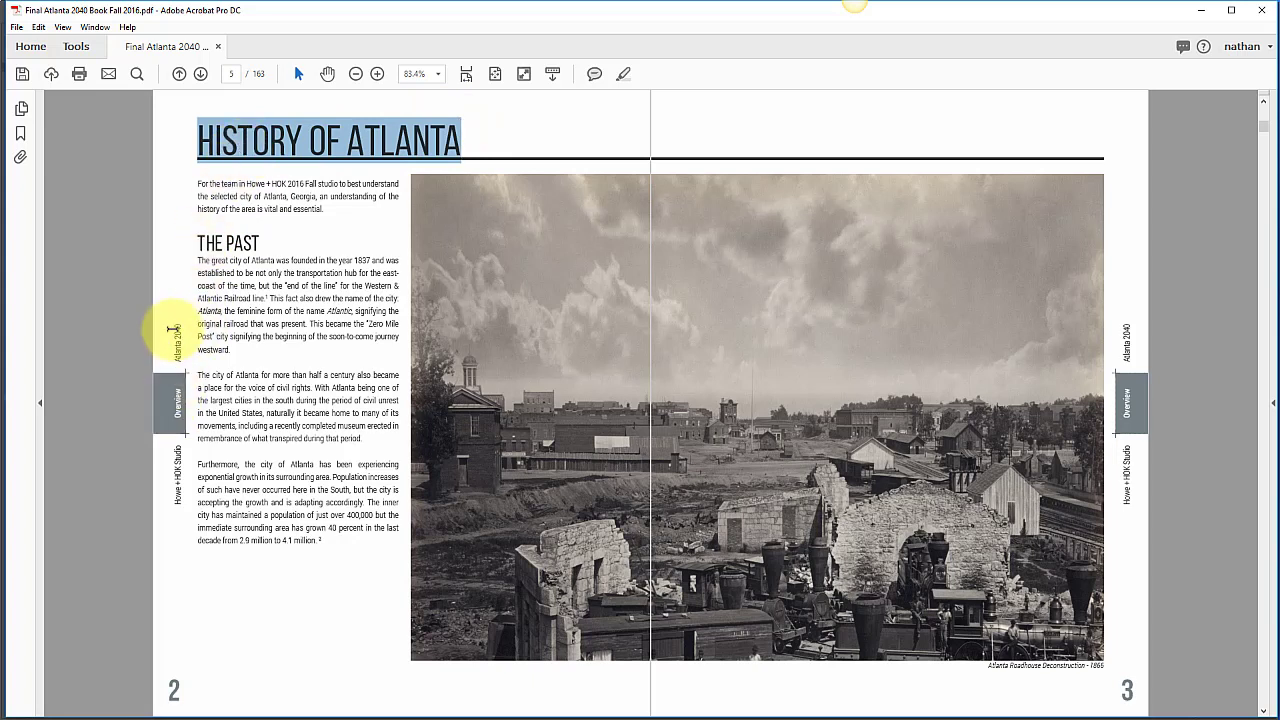
pyautogui.moveTo(172, 330); pyautogui.dragTo(169, 455)
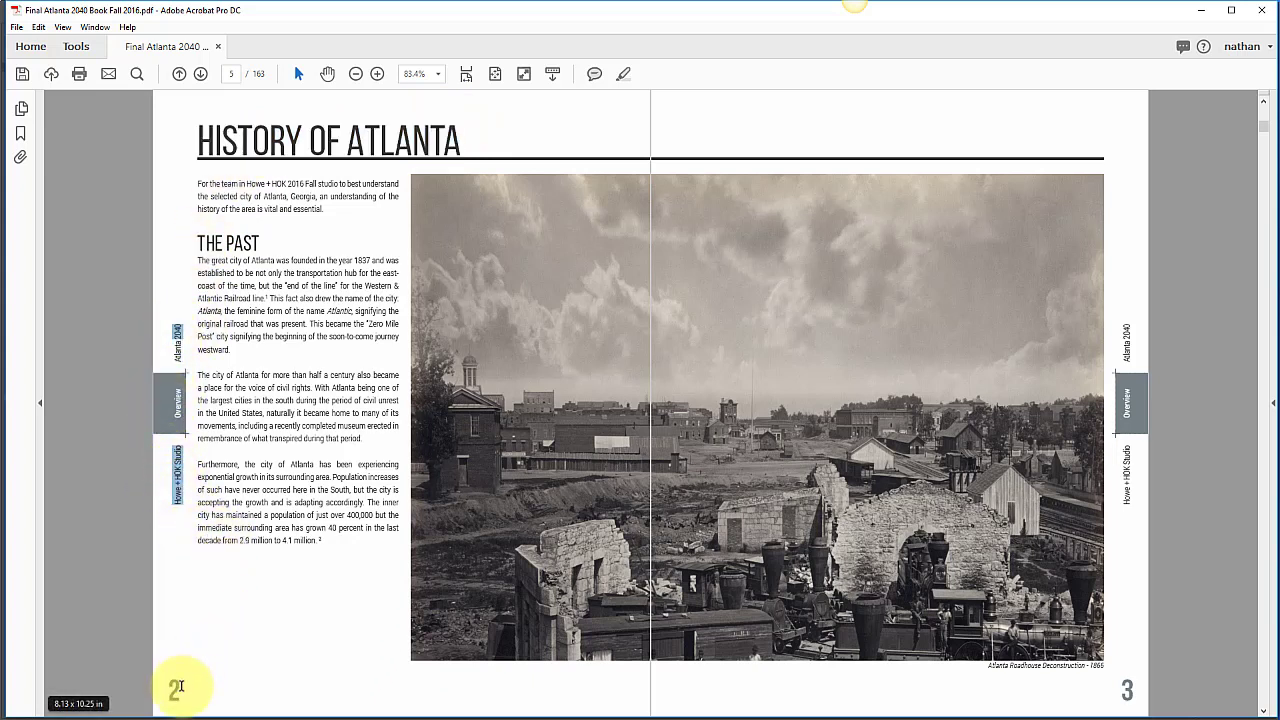
pyautogui.moveTo(183, 689); pyautogui.dragTo(172, 691)
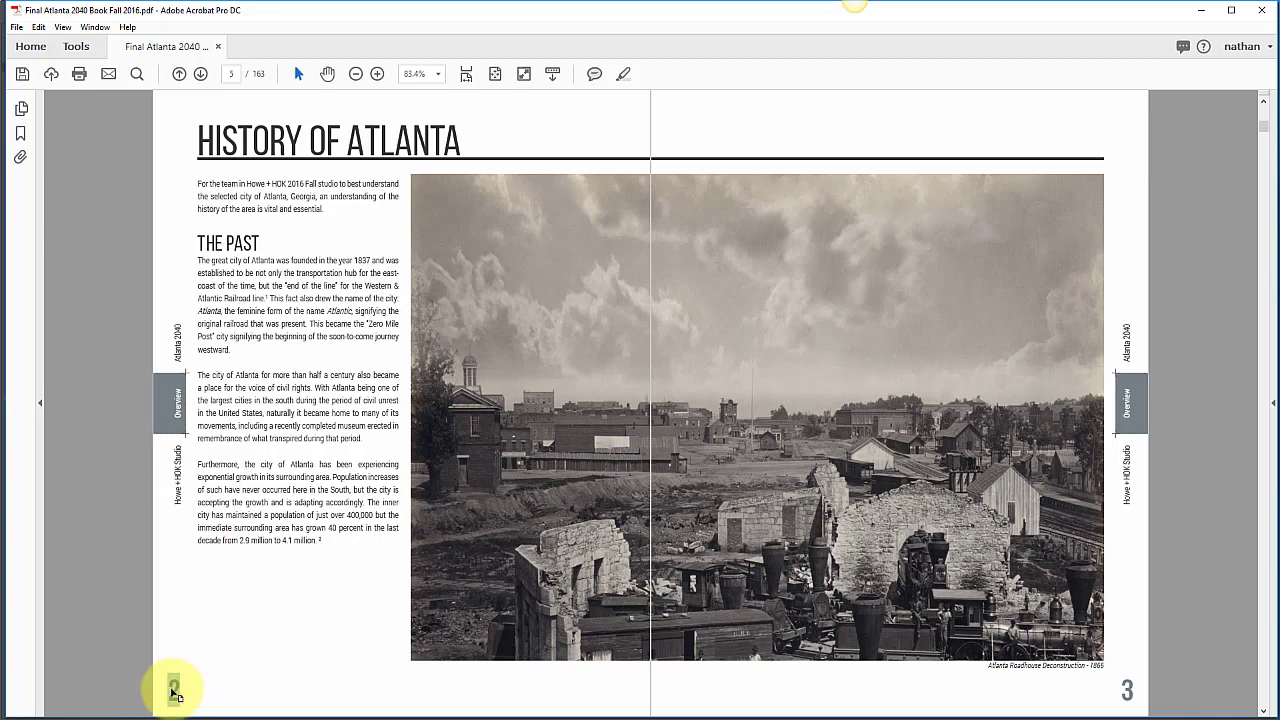
# - Page through The Present, The Future and Music spreads, comparing how their subheadings and body text are styled
pyautogui.click(199, 75)
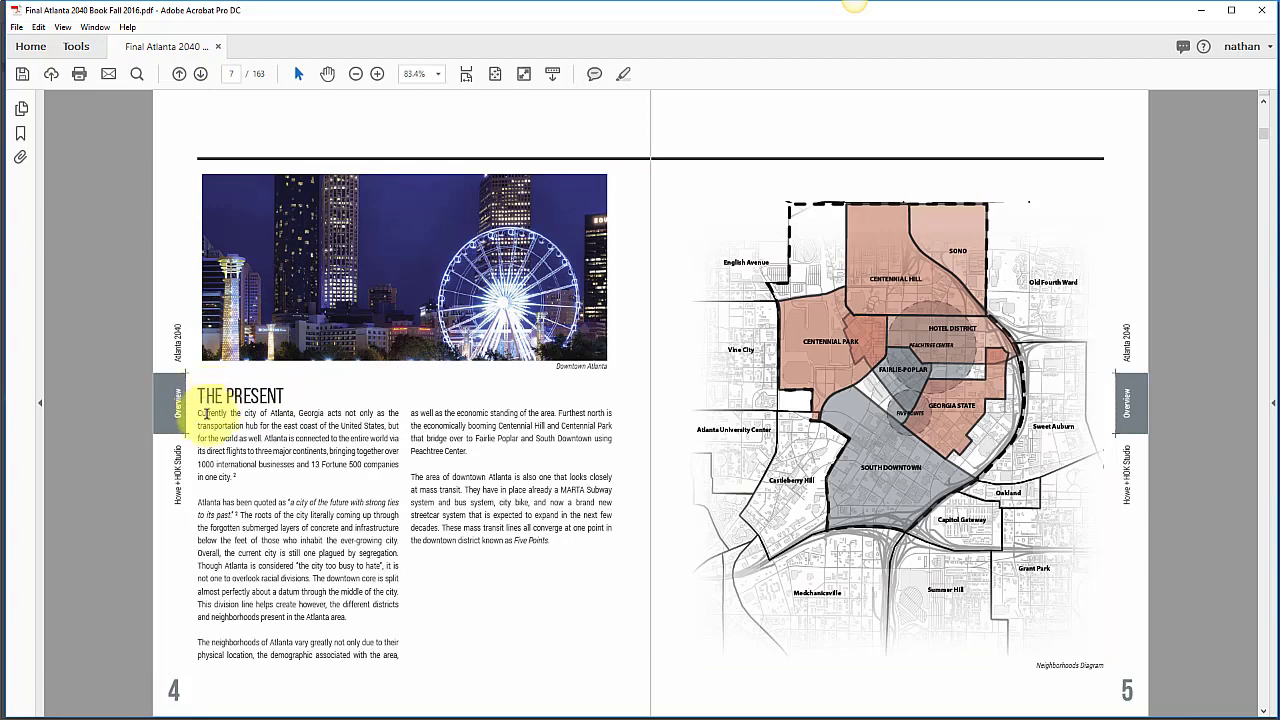
pyautogui.moveTo(201, 414); pyautogui.dragTo(556, 552)
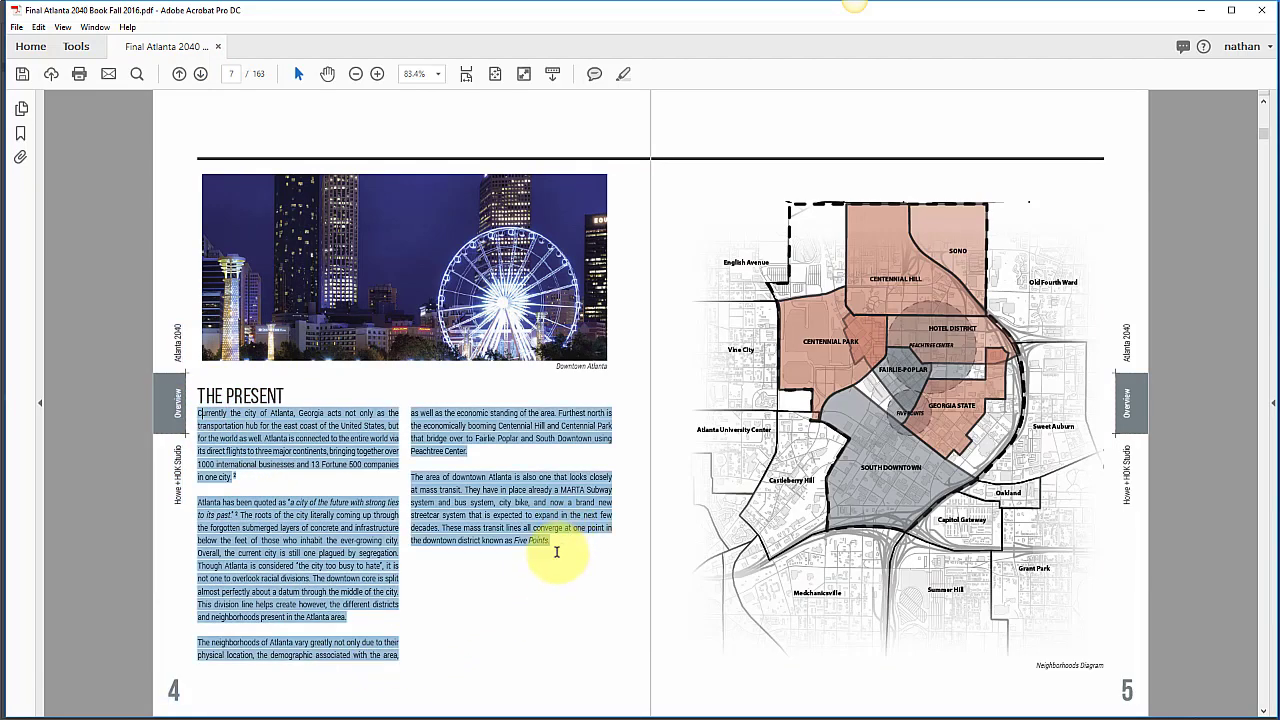
pyautogui.moveTo(286, 396); pyautogui.dragTo(201, 391)
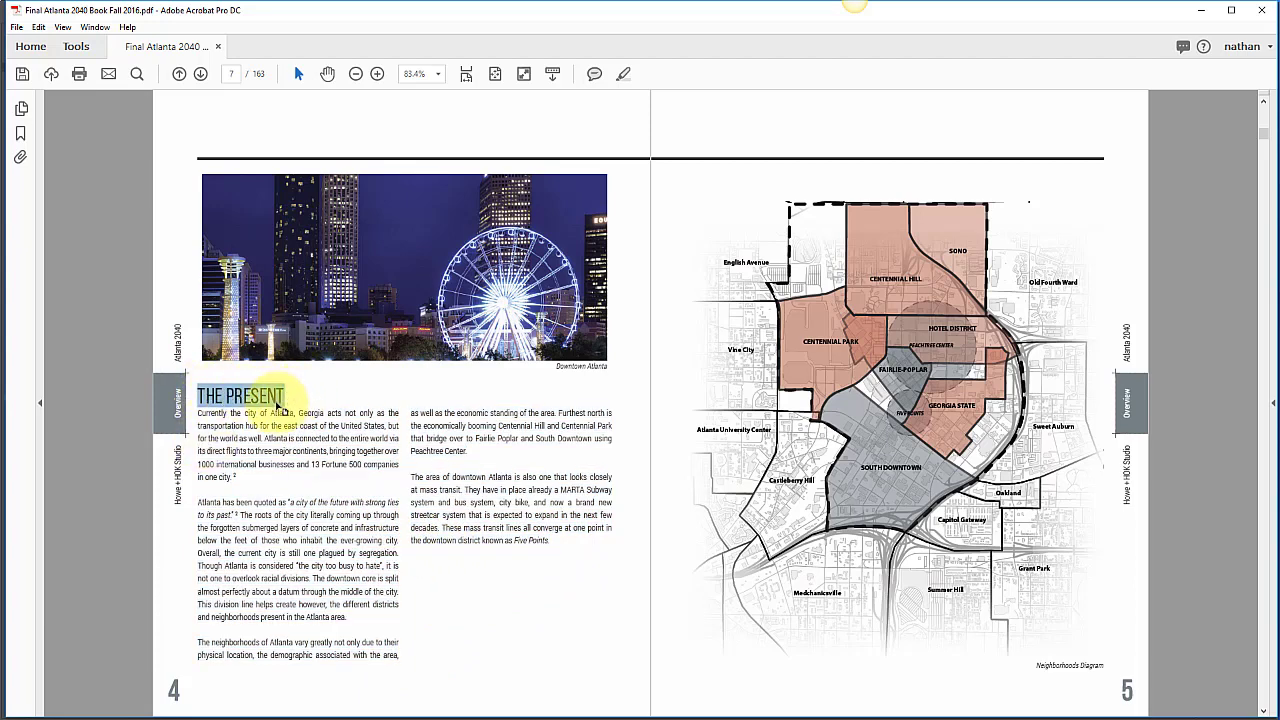
pyautogui.click(200, 75)
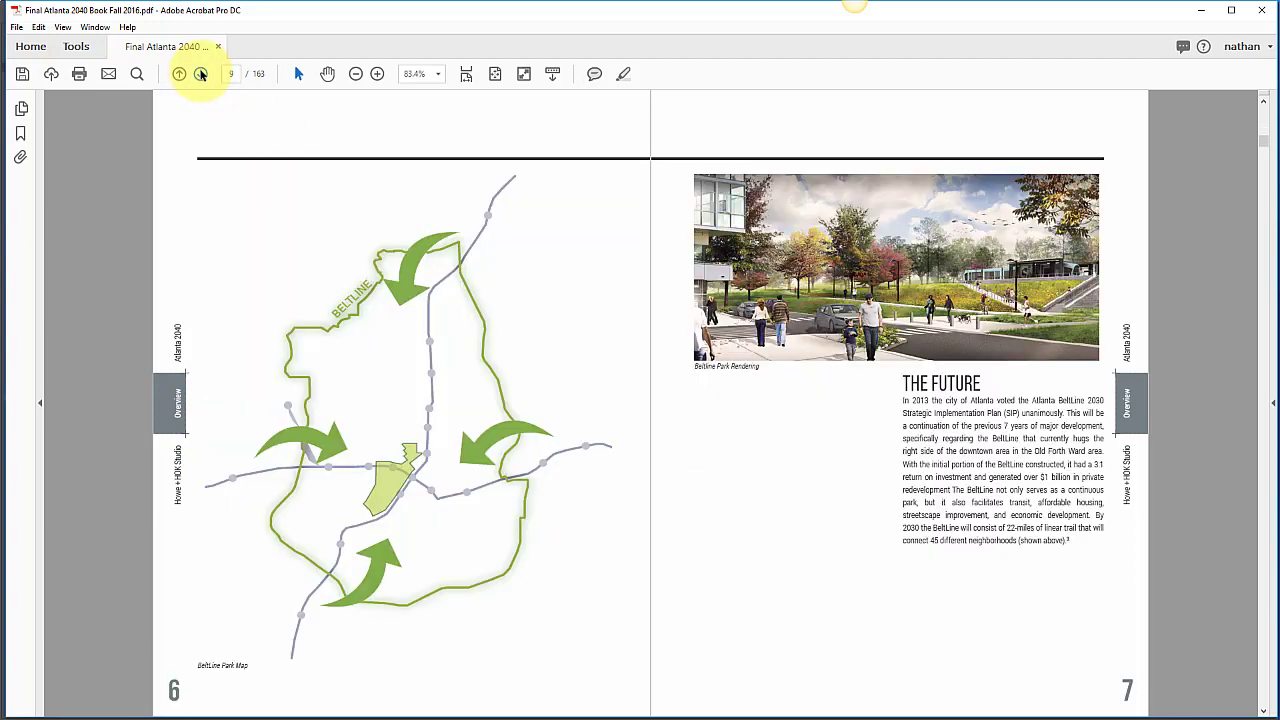
pyautogui.click(200, 75)
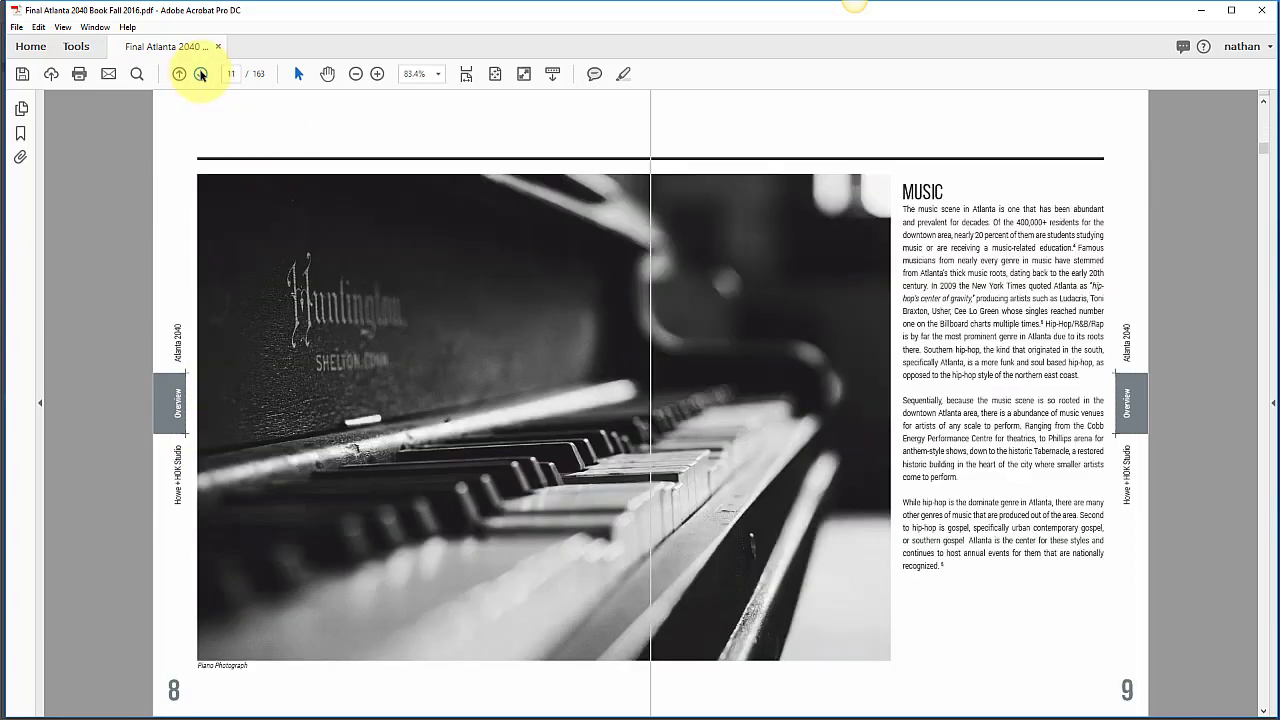
# - Advance to the Climate spread and examine its page title and the titles of the two charts
pyautogui.click(200, 75)
pyautogui.click(200, 75)
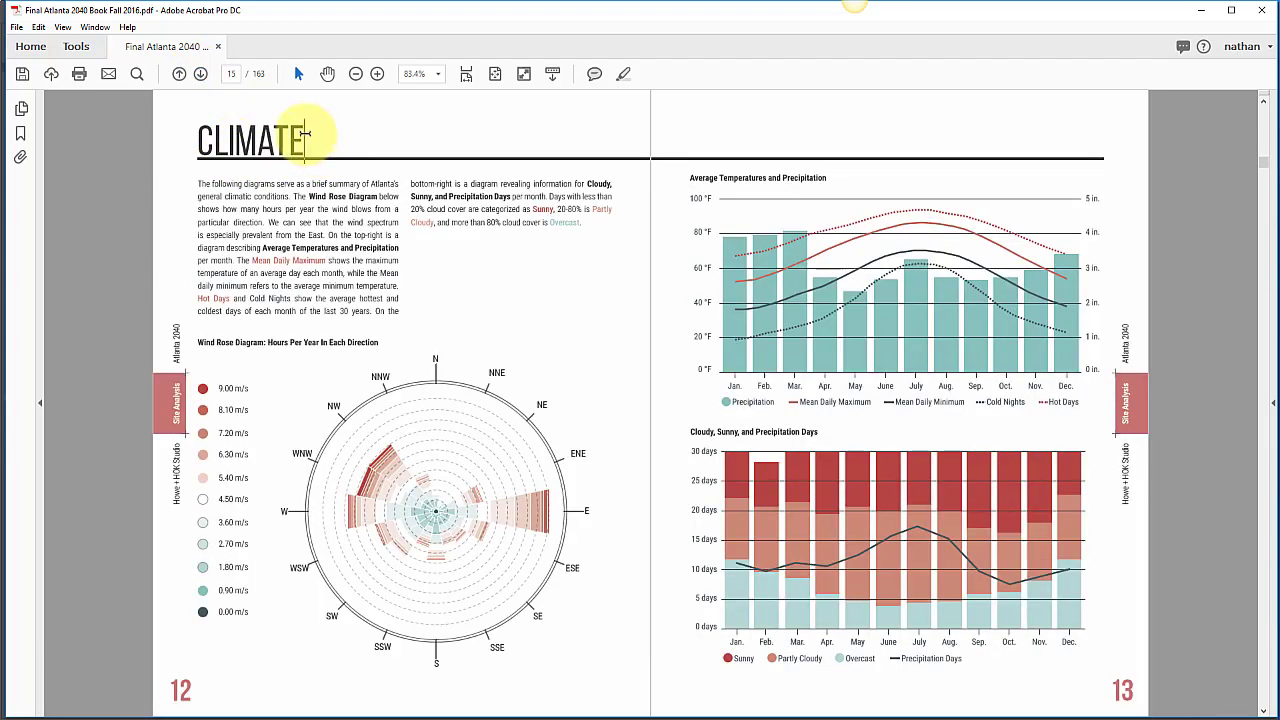
pyautogui.moveTo(307, 133); pyautogui.dragTo(210, 180)
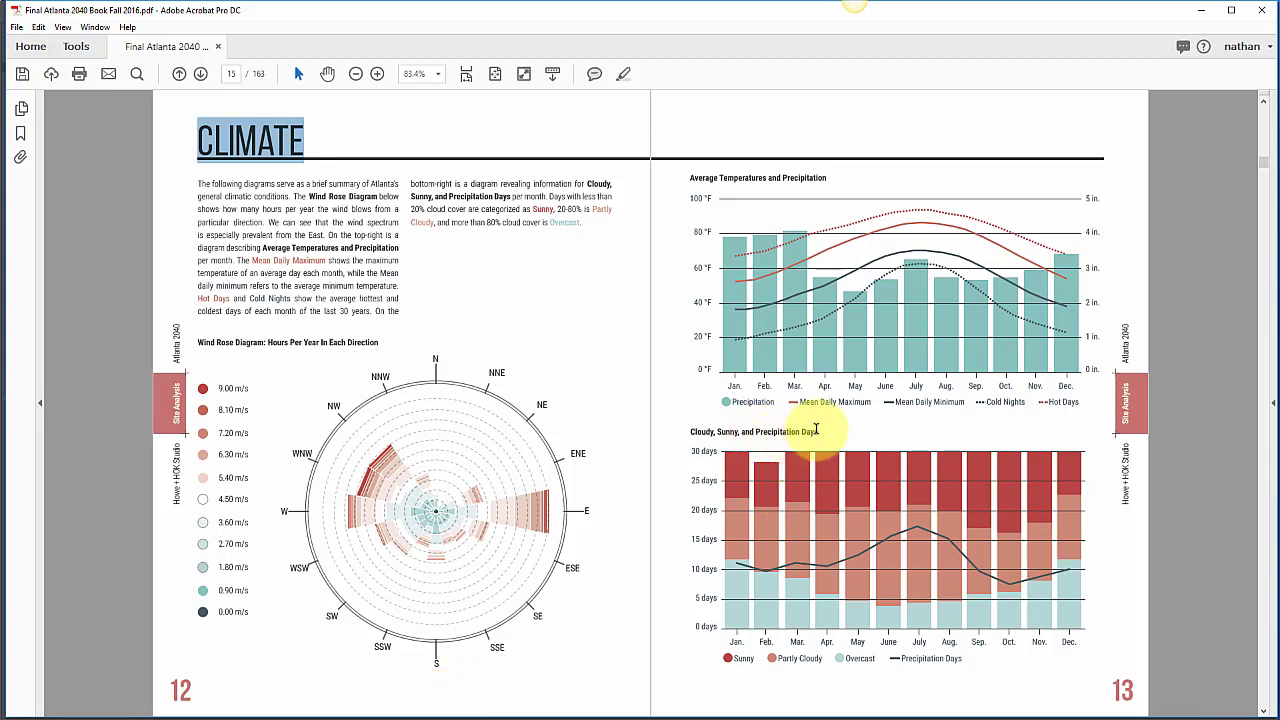
pyautogui.moveTo(818, 432); pyautogui.dragTo(698, 432)
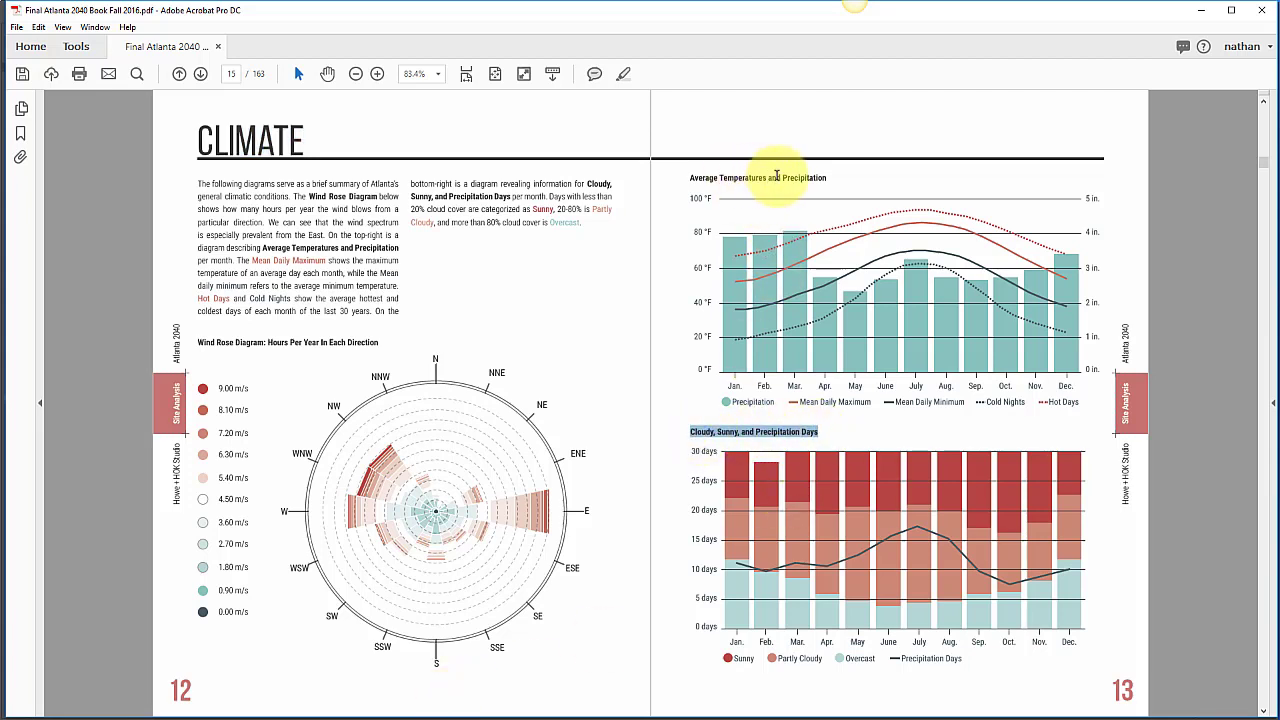
pyautogui.moveTo(838, 177); pyautogui.dragTo(684, 177)
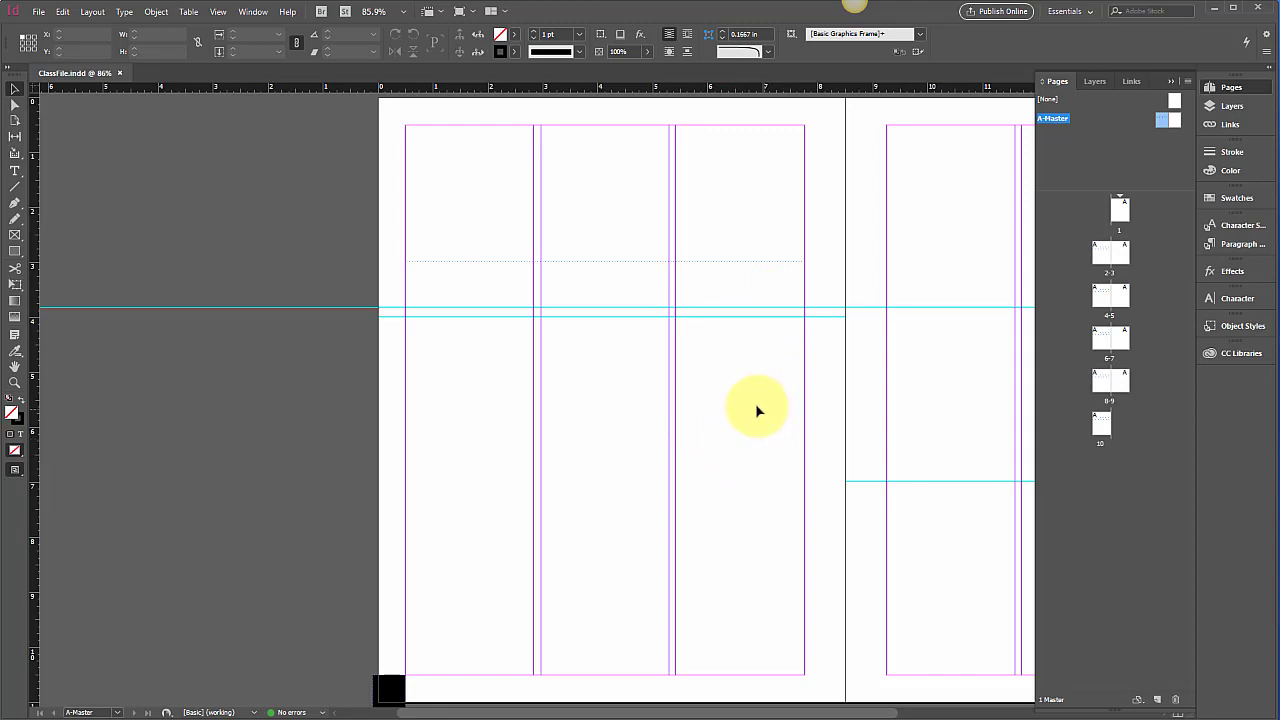
# - Switch back to InDesign and enter "Title of Project" in the text frame above the guides on the left master page
pyautogui.click(485, 268)
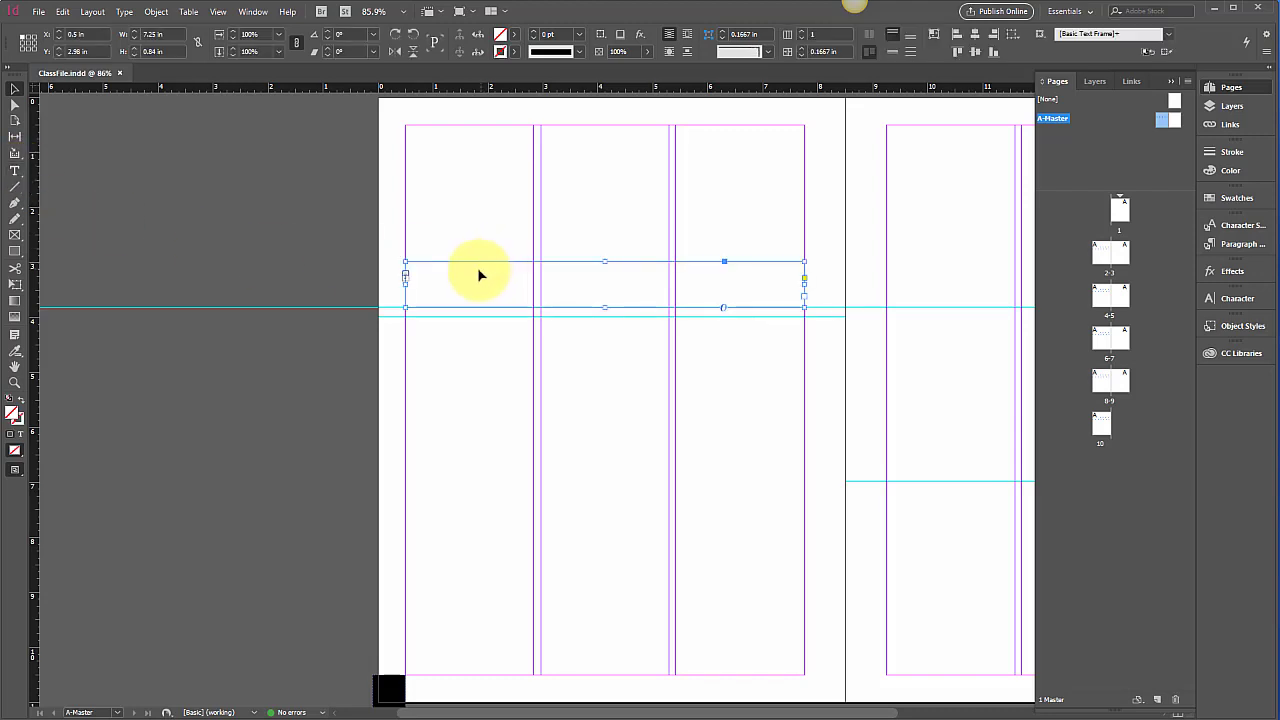
pyautogui.click(15, 170)
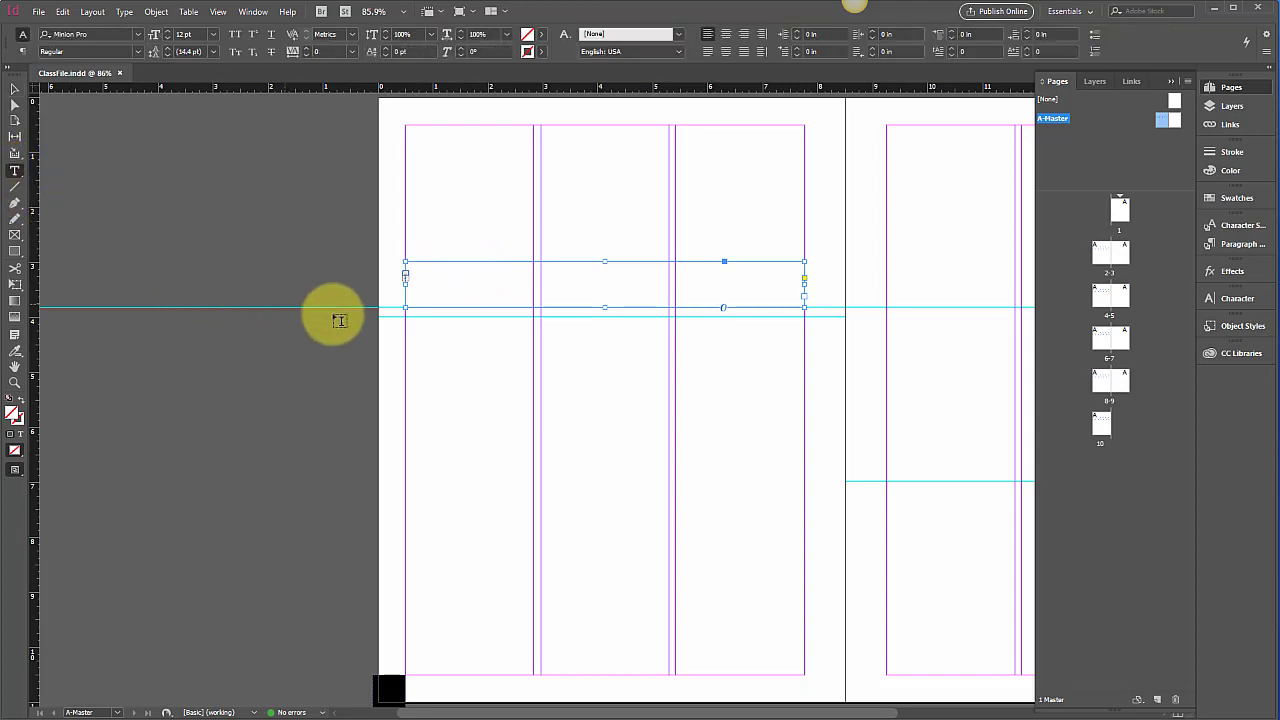
pyautogui.click(436, 270)
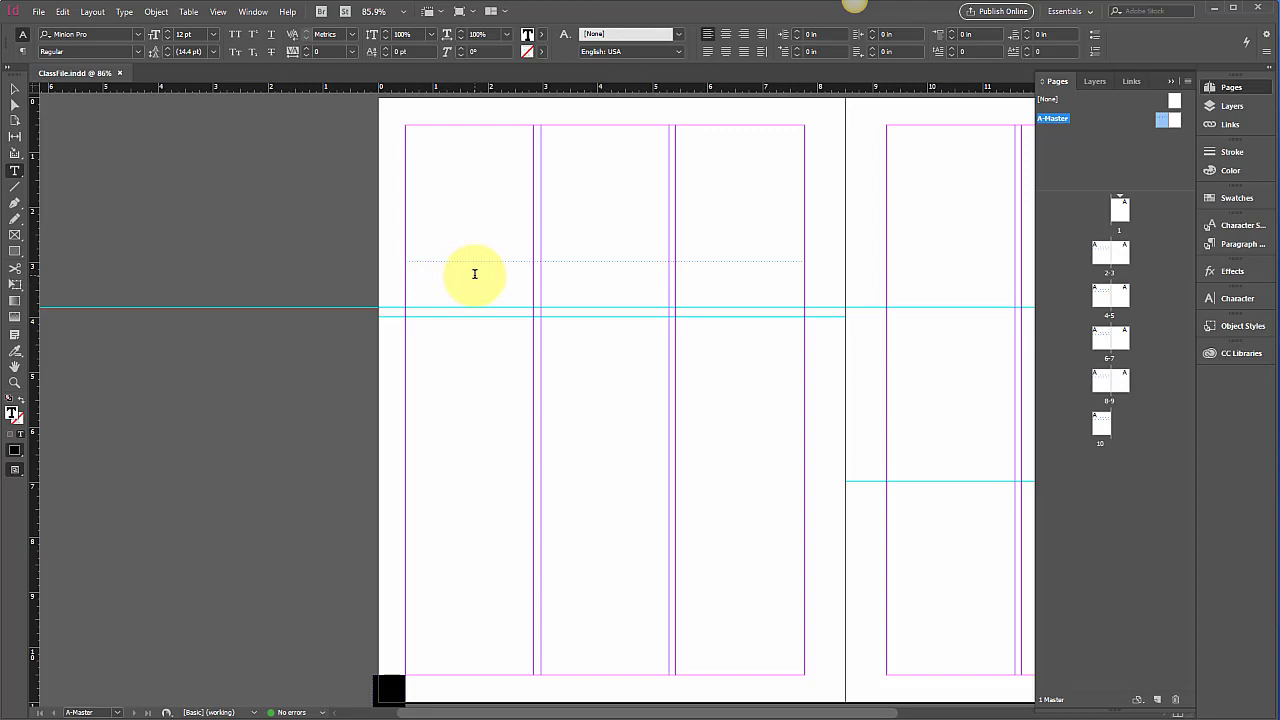
pyautogui.write('Title of Project')
# - Set the font of the "Title of Project" text to Swis721 BlkCn BT
pyautogui.moveTo(475, 273); pyautogui.dragTo(378, 254)
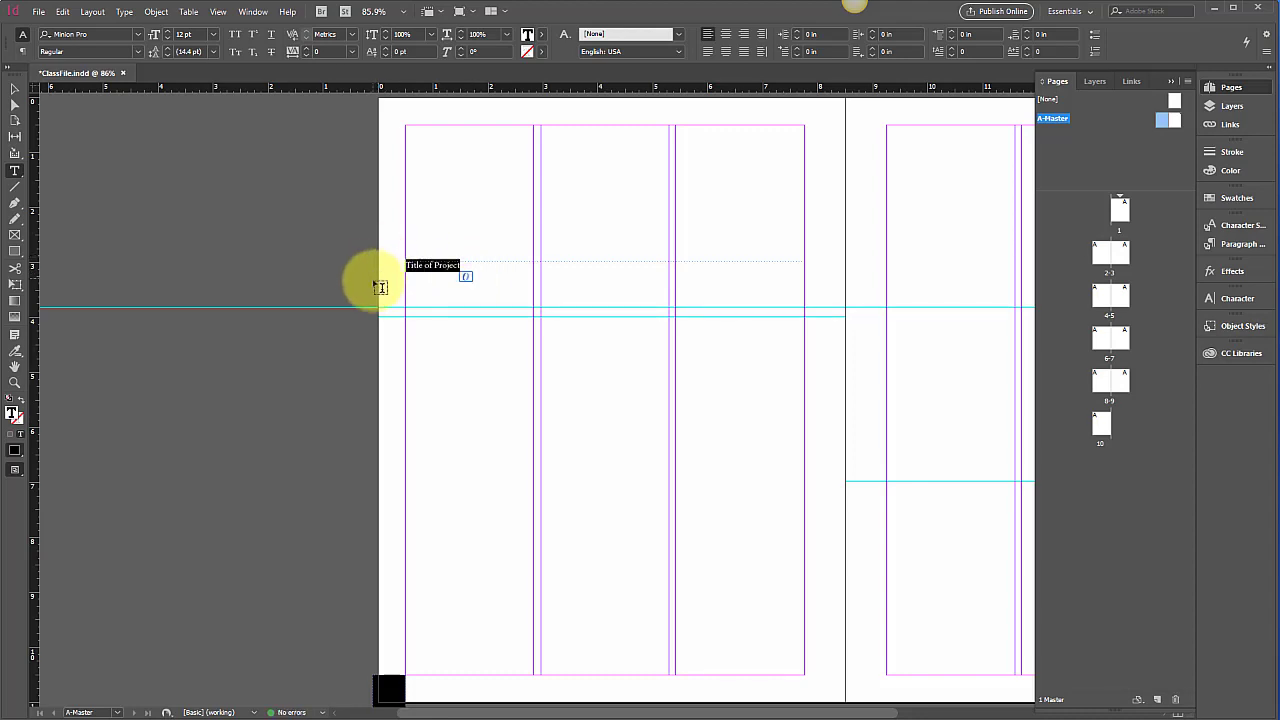
pyautogui.click(137, 38)
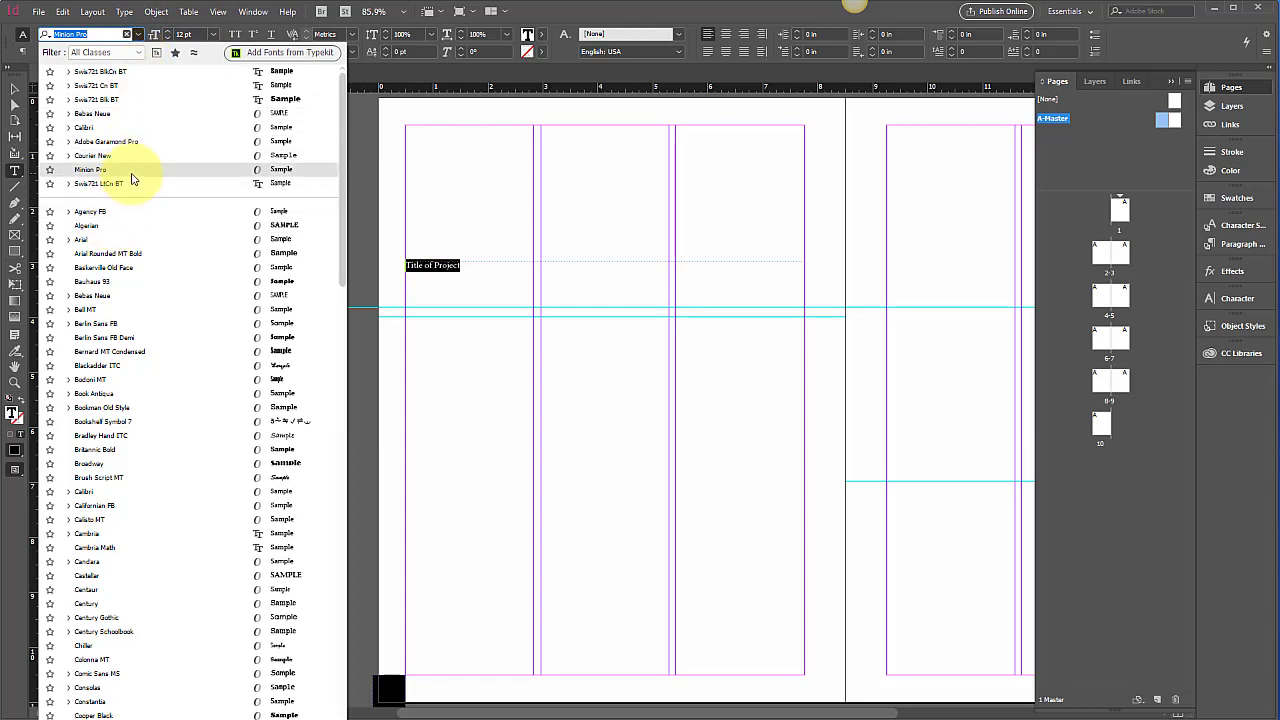
pyautogui.click(112, 73)
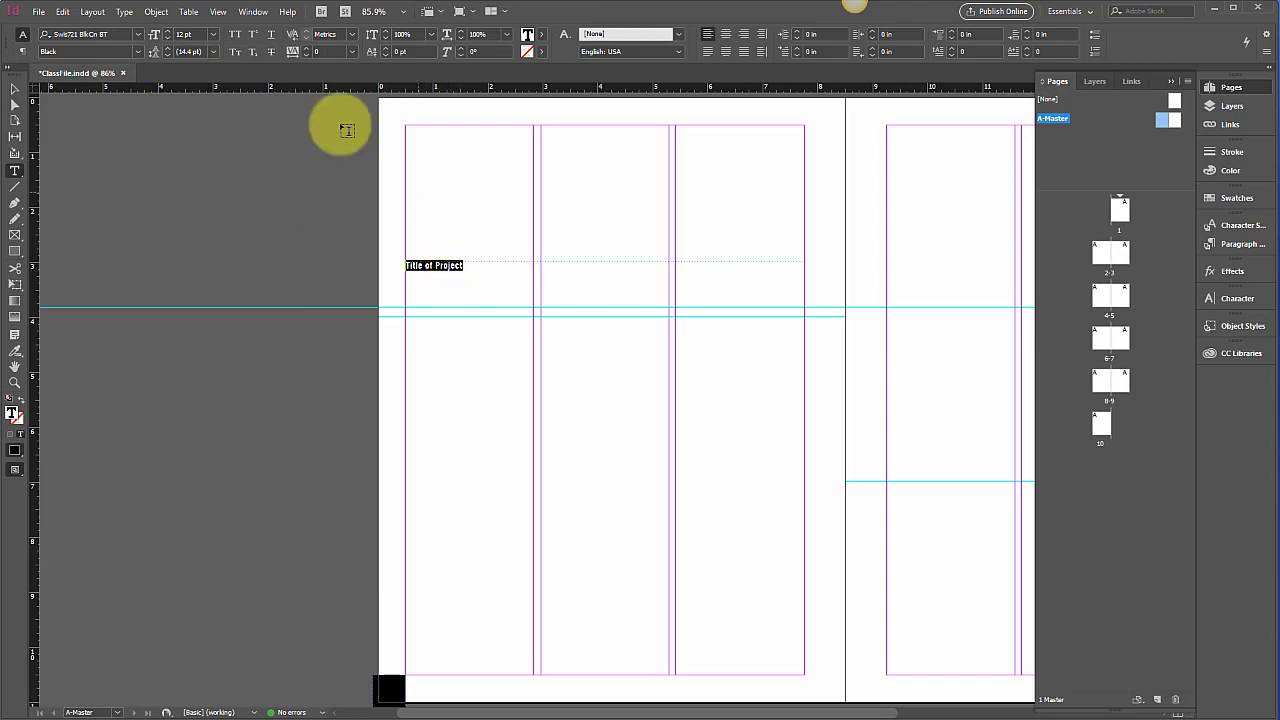
# - Set the font size of the "Title of Project" text to 48 pt
pyautogui.click(213, 34)
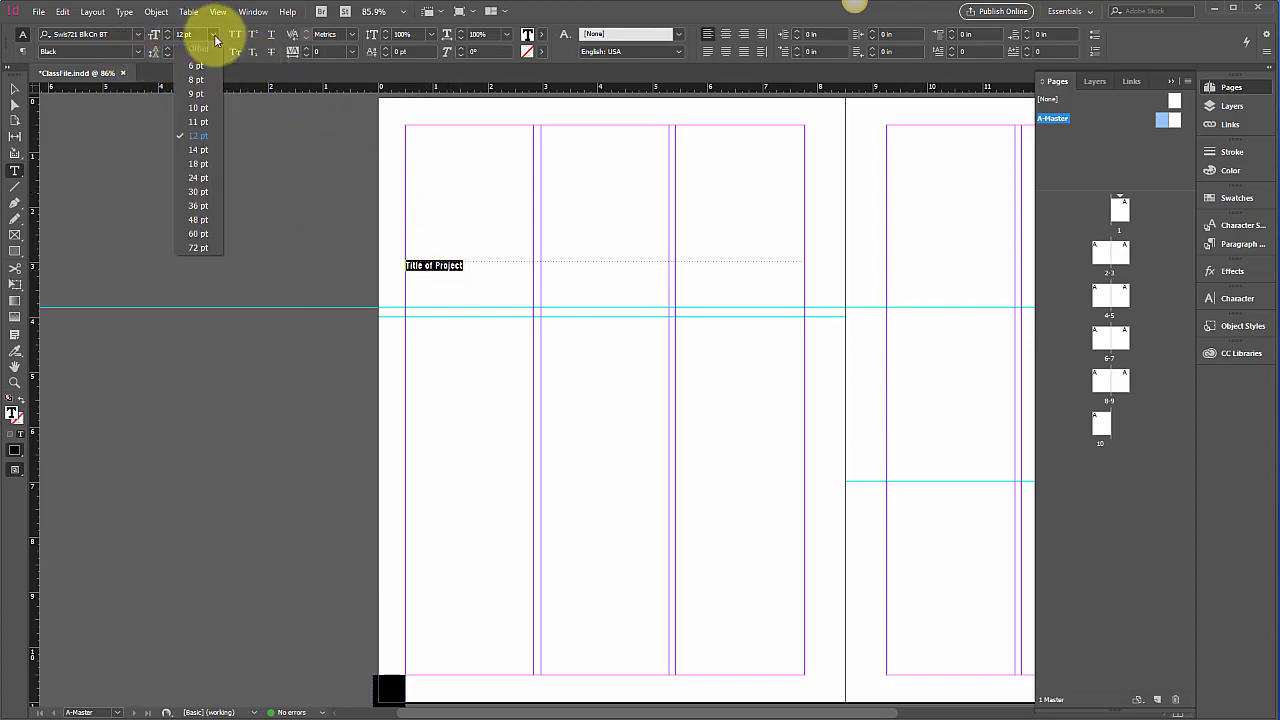
pyautogui.click(199, 192)
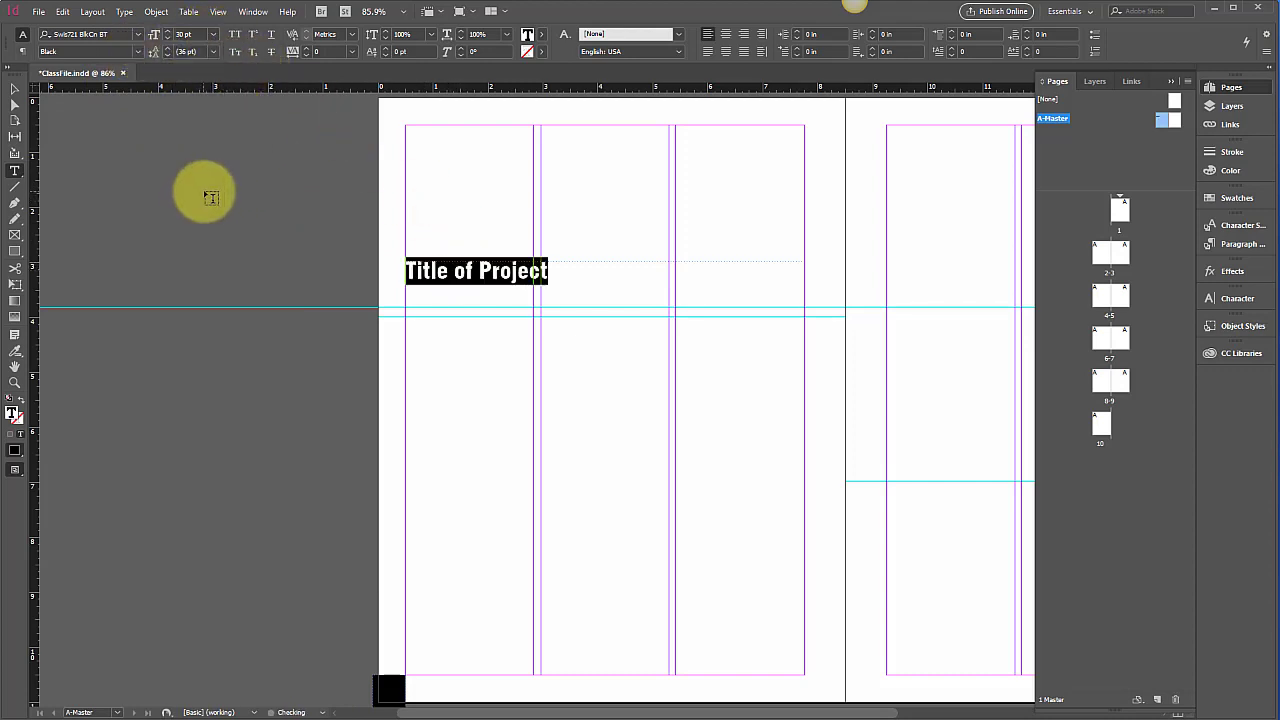
pyautogui.click(213, 34)
pyautogui.click(199, 219)
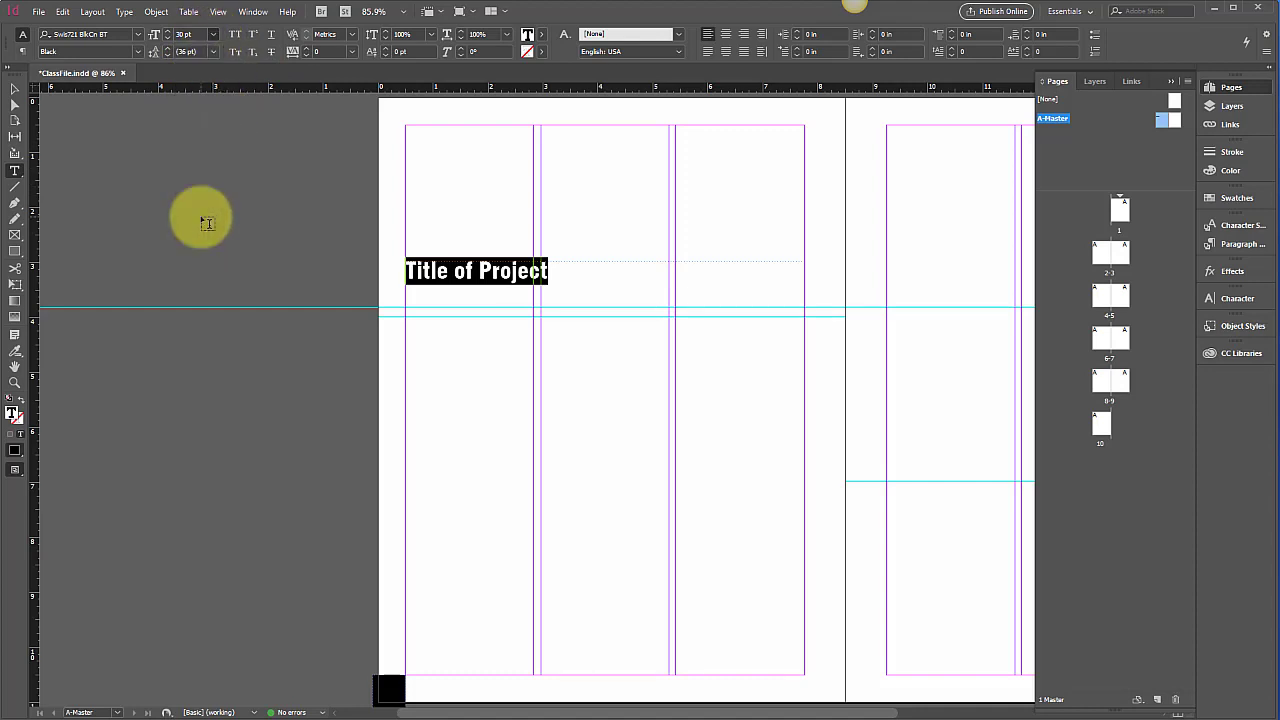
# - Align the "Title of Project" text to the bottom of its text frame
pyautogui.click(15, 89)
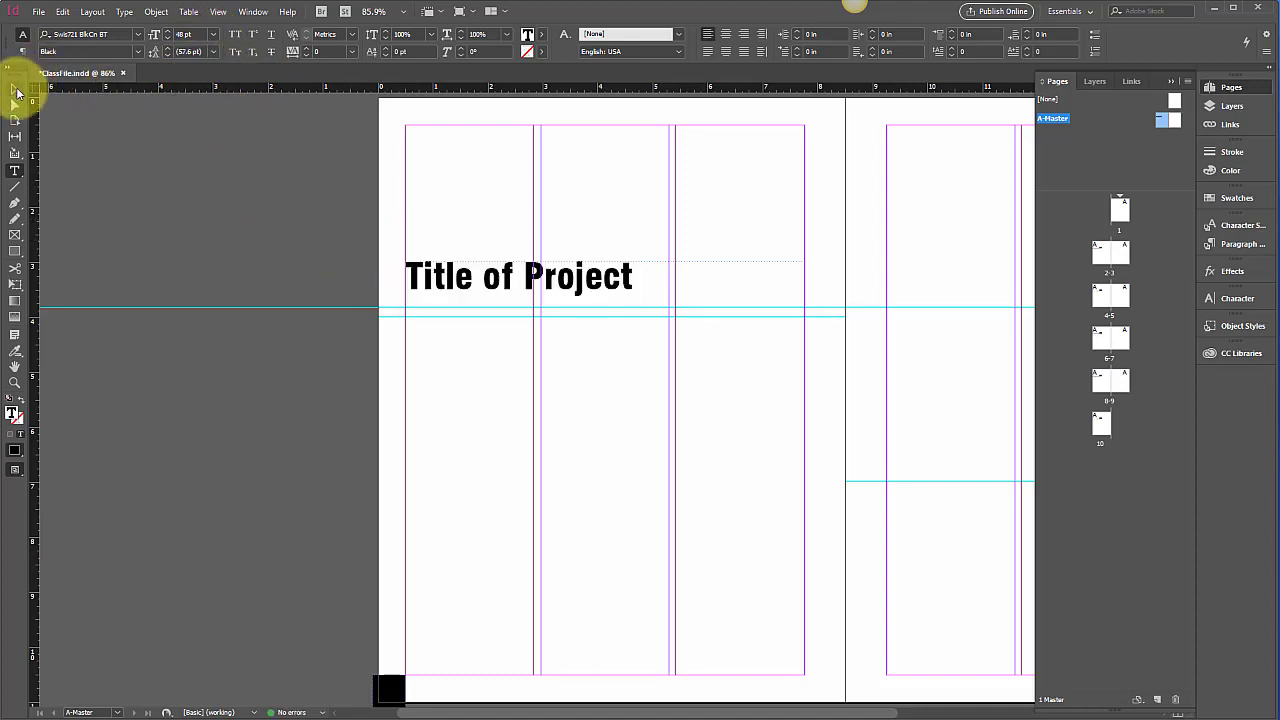
pyautogui.click(600, 285)
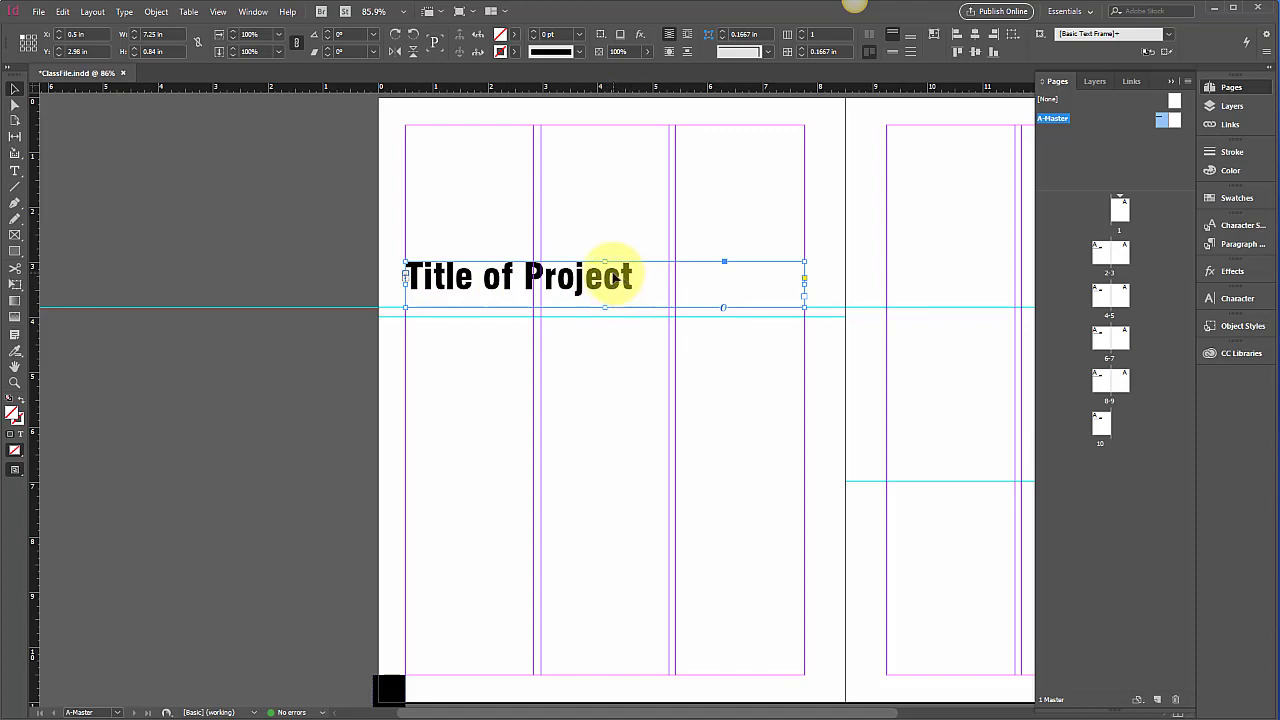
pyautogui.click(909, 42)
pyautogui.click(720, 203)
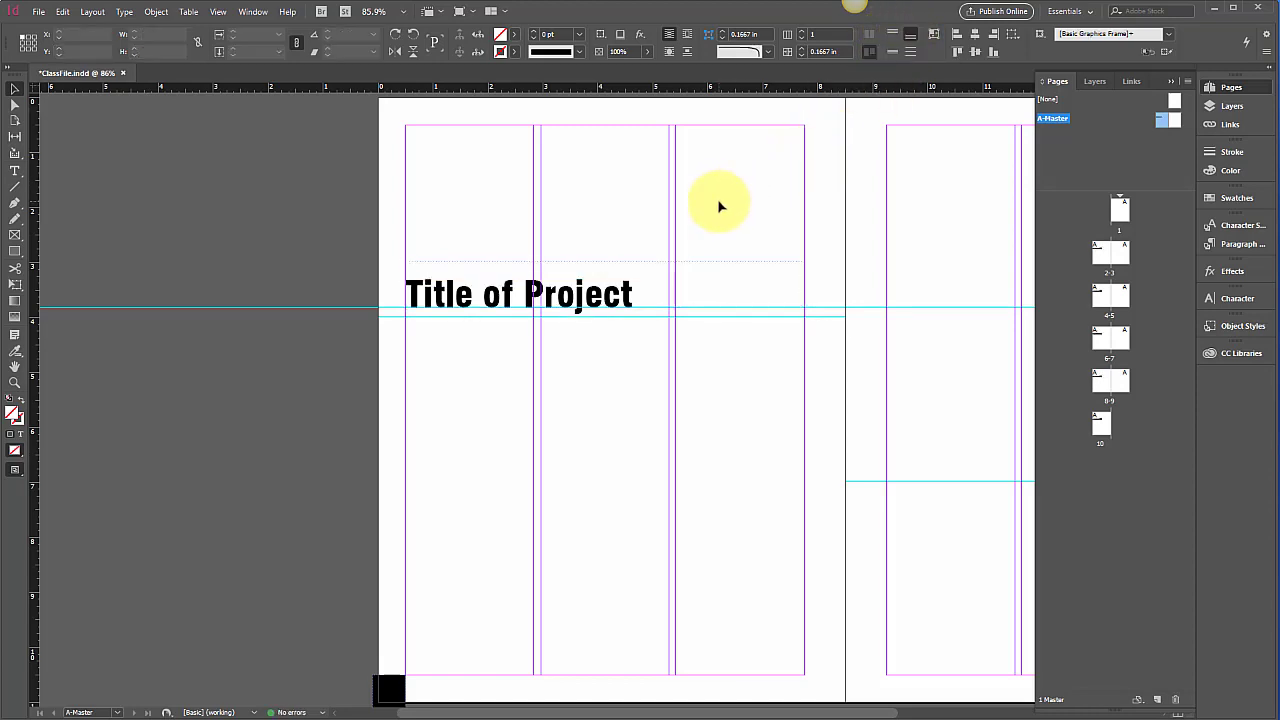
pyautogui.click(649, 296)
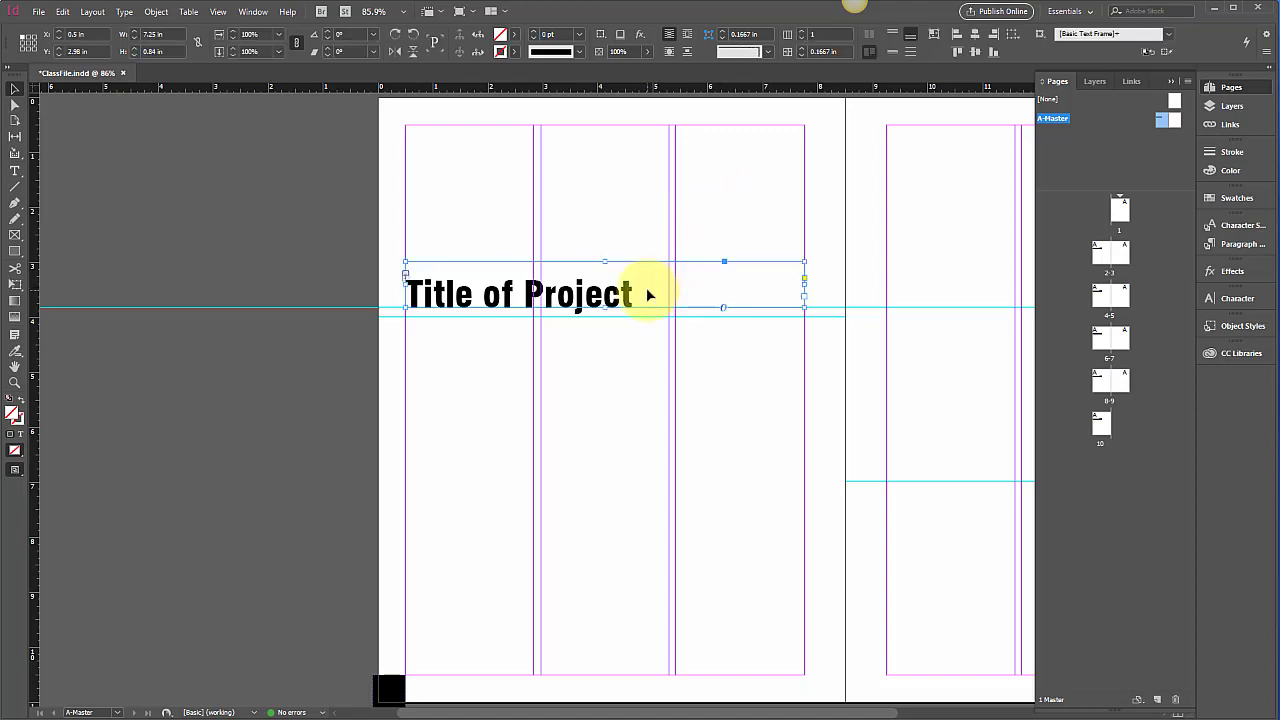
pyautogui.click(613, 370)
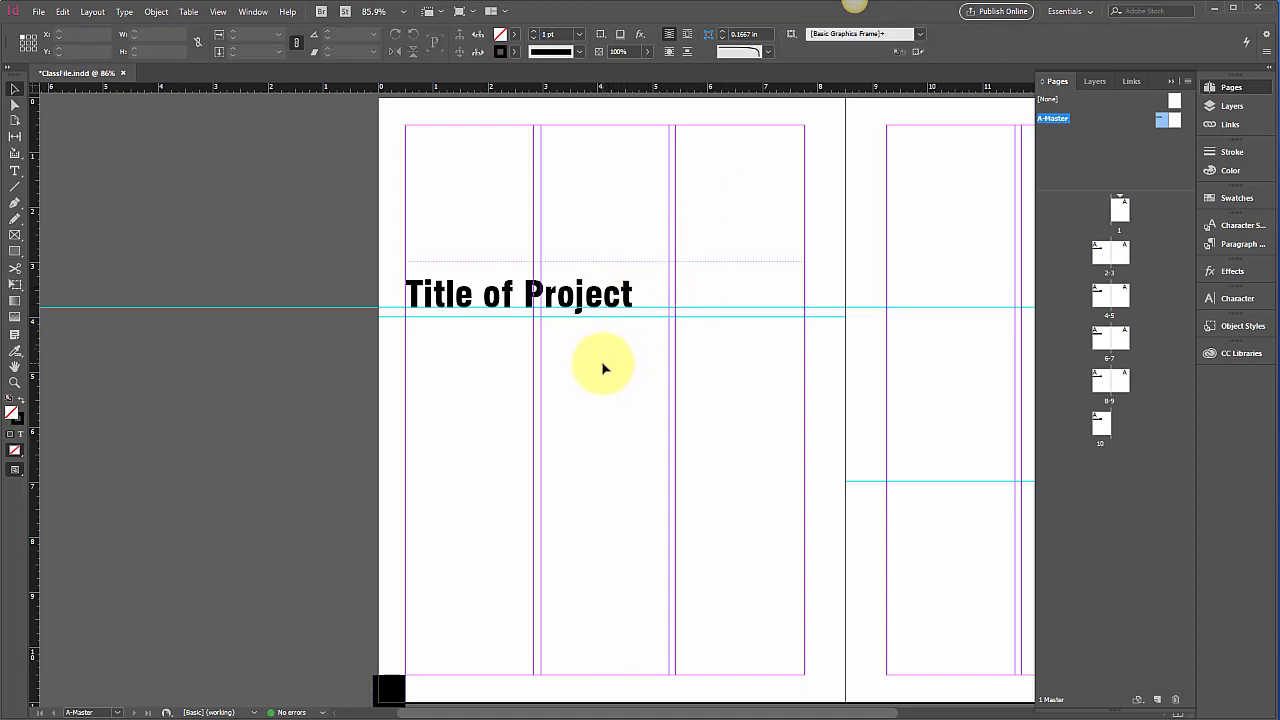
# - Reselect the title's text frame, widen the panel dock and start a new paragraph style from the frame's formatting
pyautogui.doubleClick(642, 288)
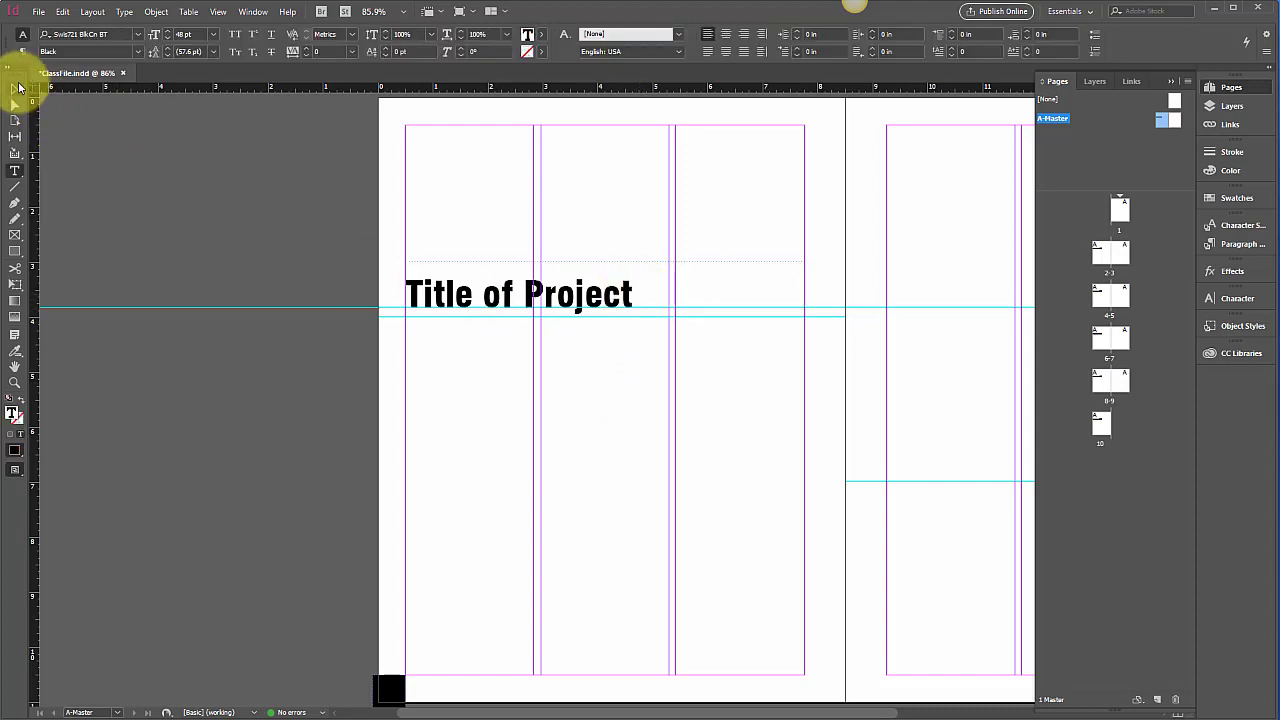
pyautogui.click(15, 89)
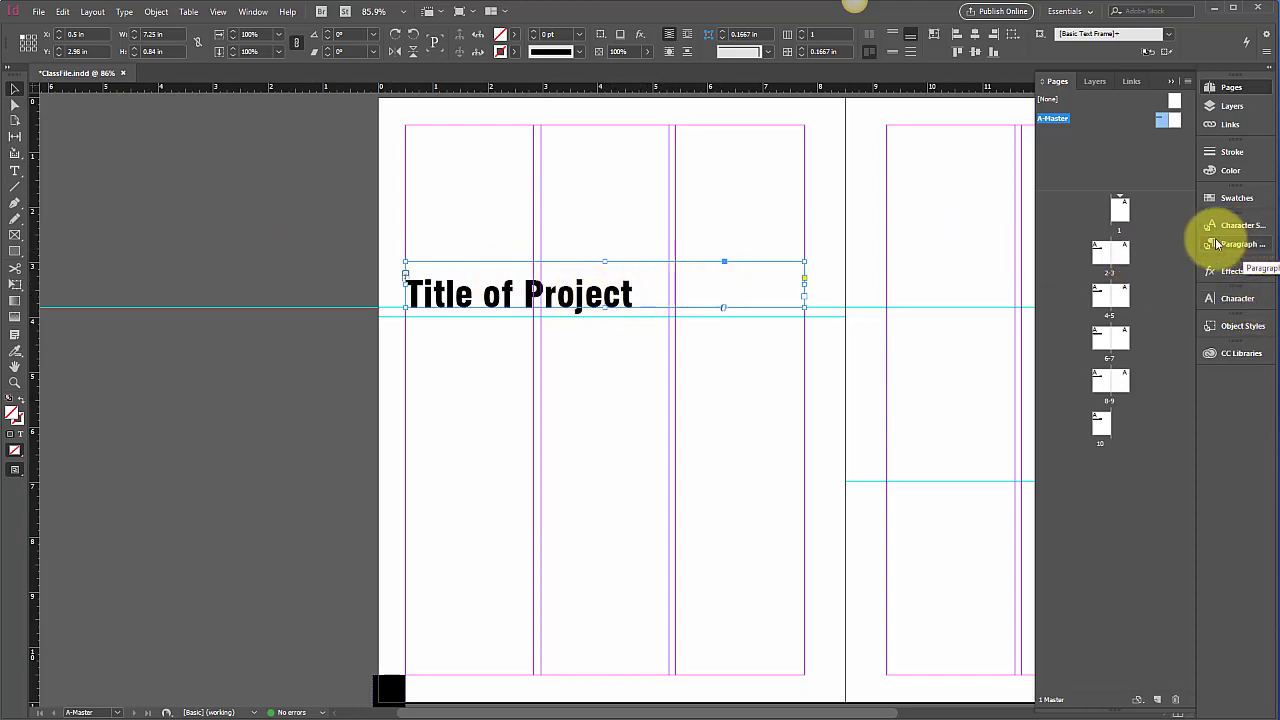
pyautogui.moveTo(1196, 241); pyautogui.dragTo(1168, 242)
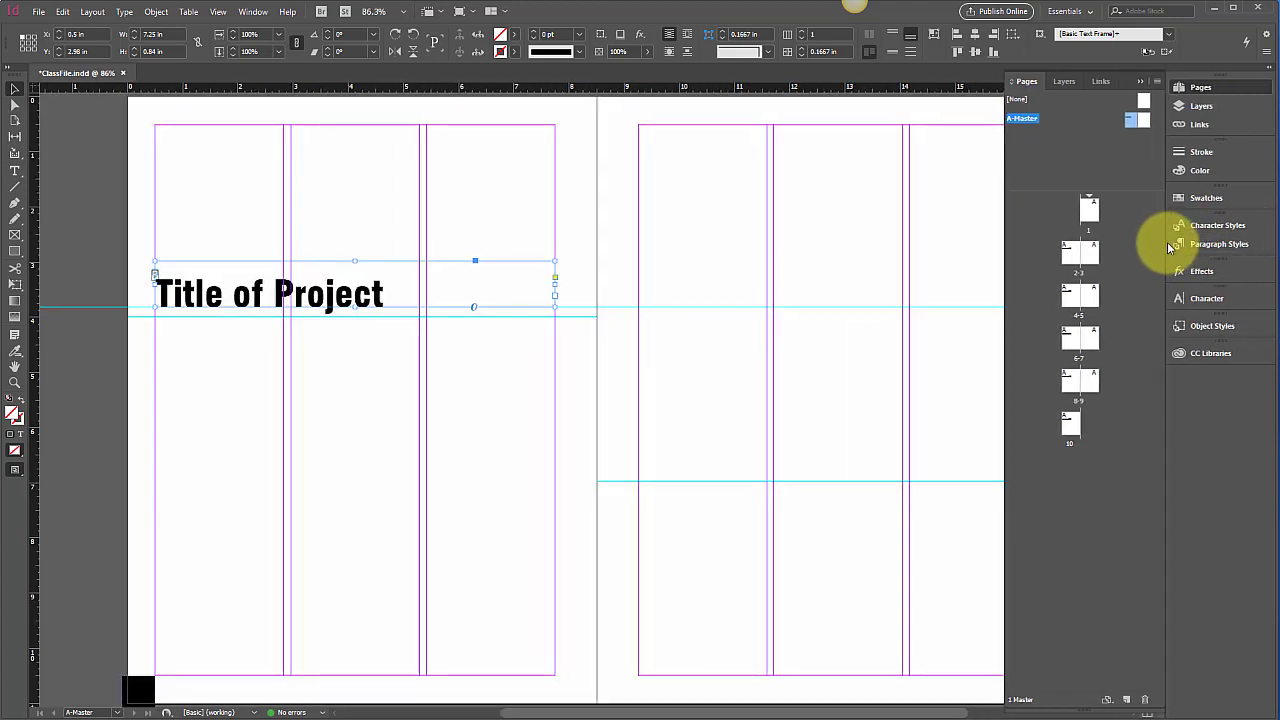
pyautogui.click(1205, 244)
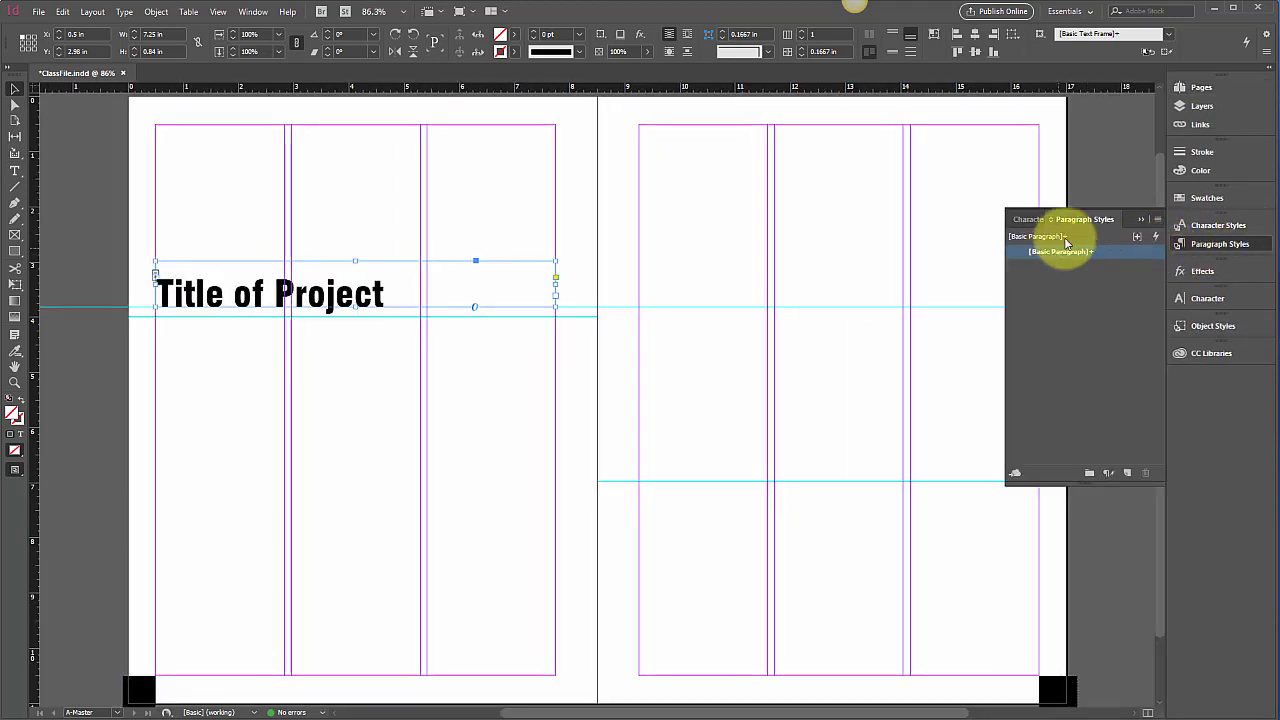
pyautogui.click(1157, 219)
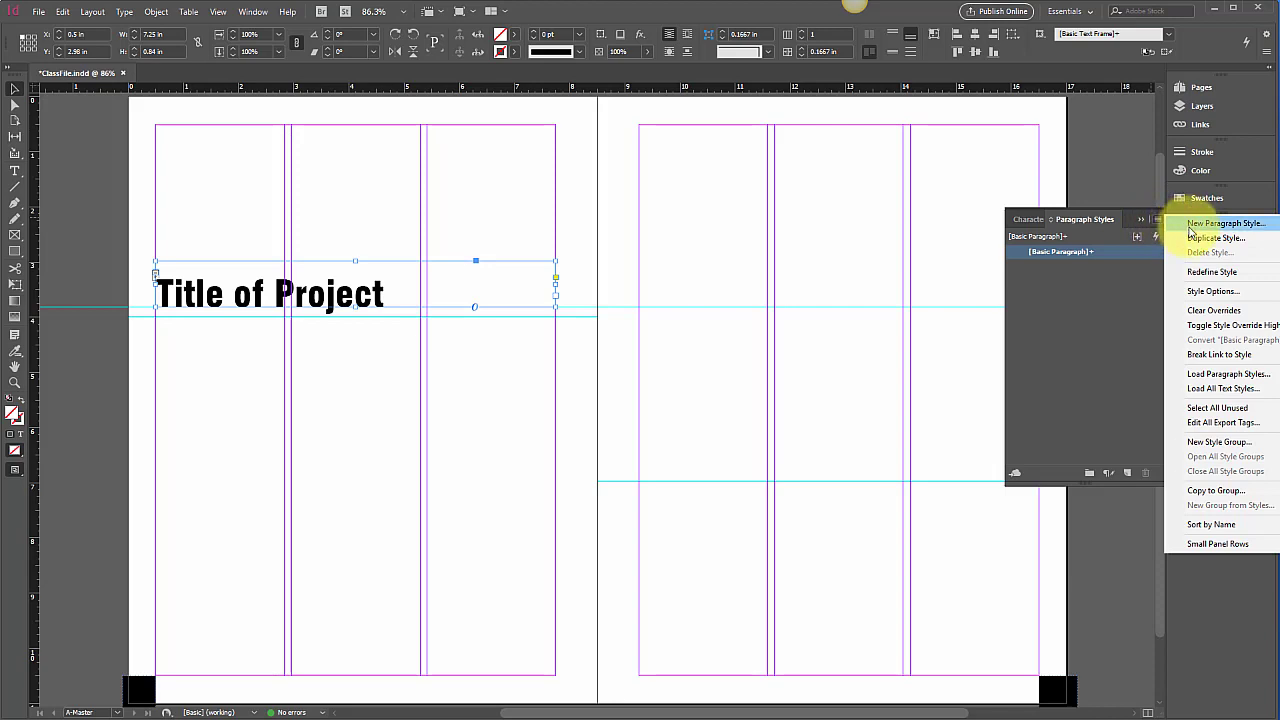
pyautogui.click(1190, 227)
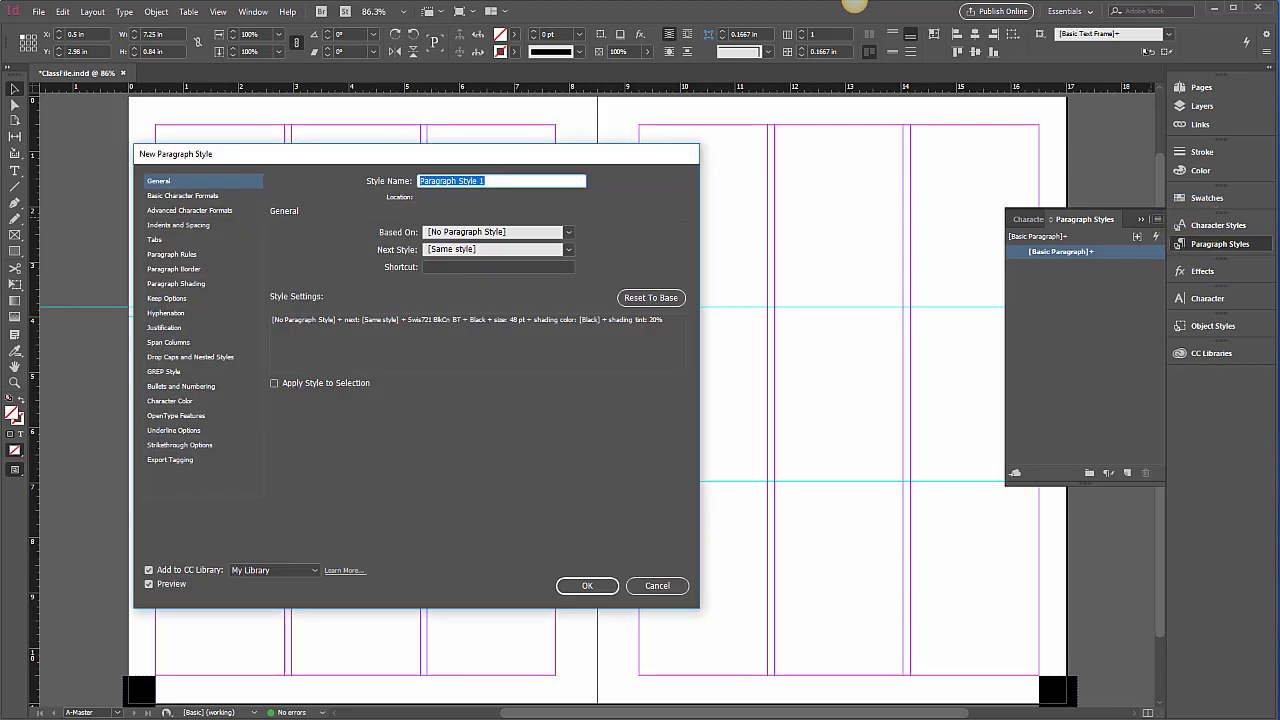
pyautogui.moveTo(325, 152); pyautogui.dragTo(659, 179)
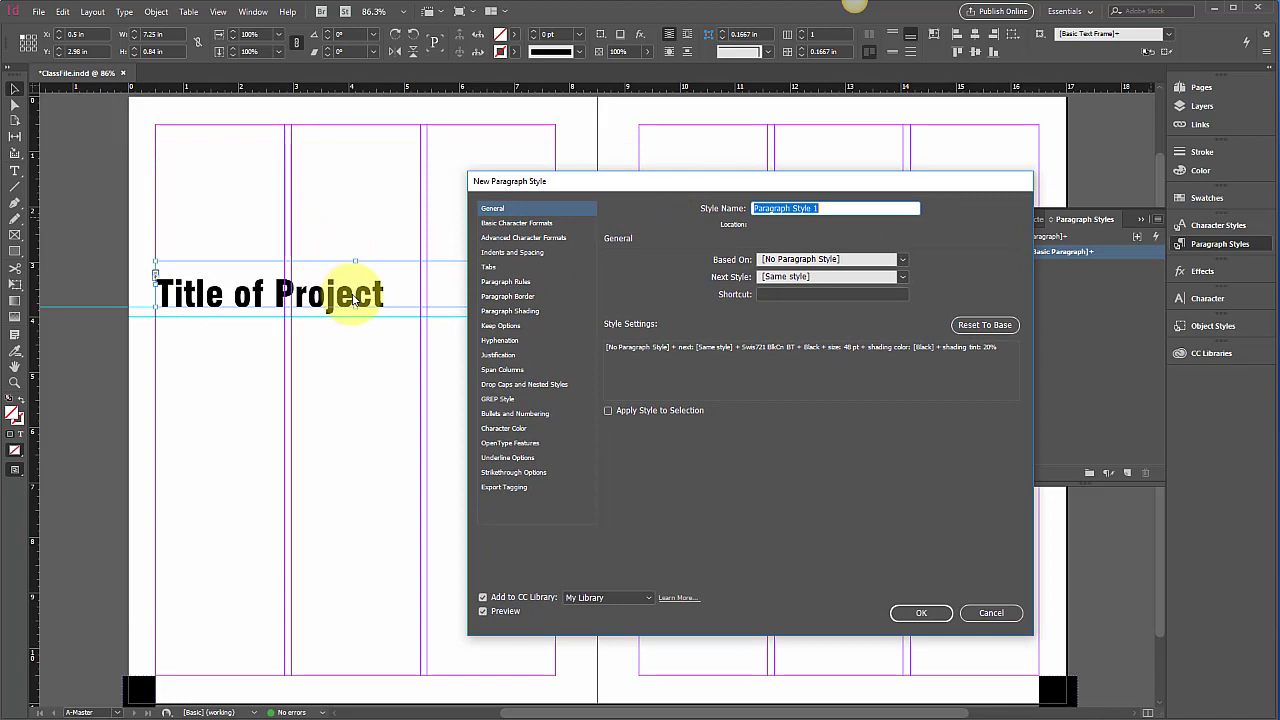
# - Try All Caps in the new style's basic character formats, return Case to Normal and create the style
pyautogui.click(500, 223)
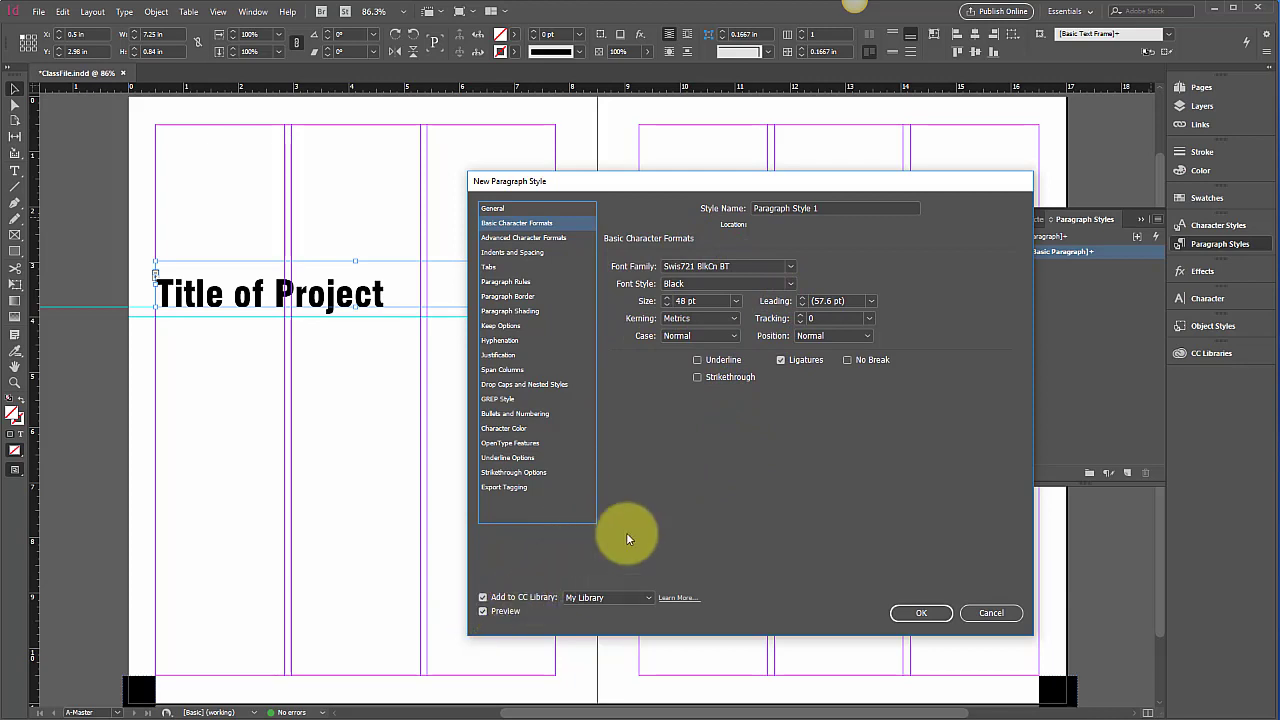
pyautogui.click(735, 336)
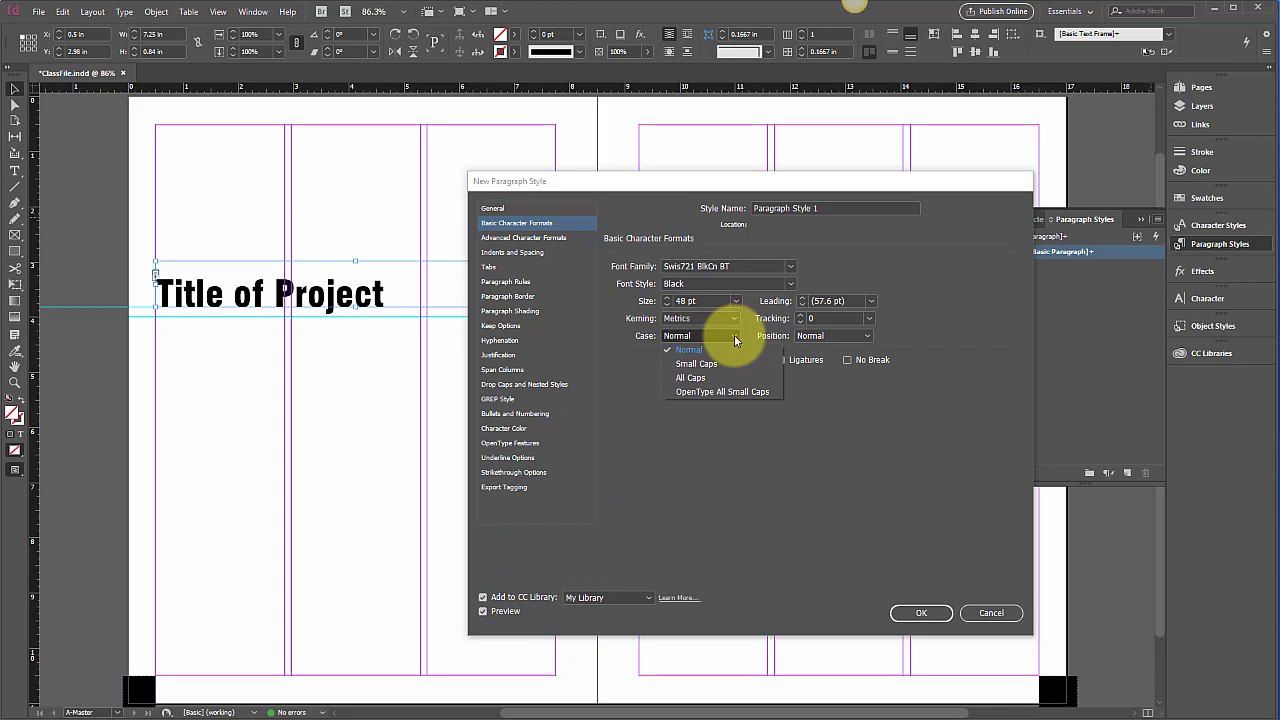
pyautogui.click(705, 378)
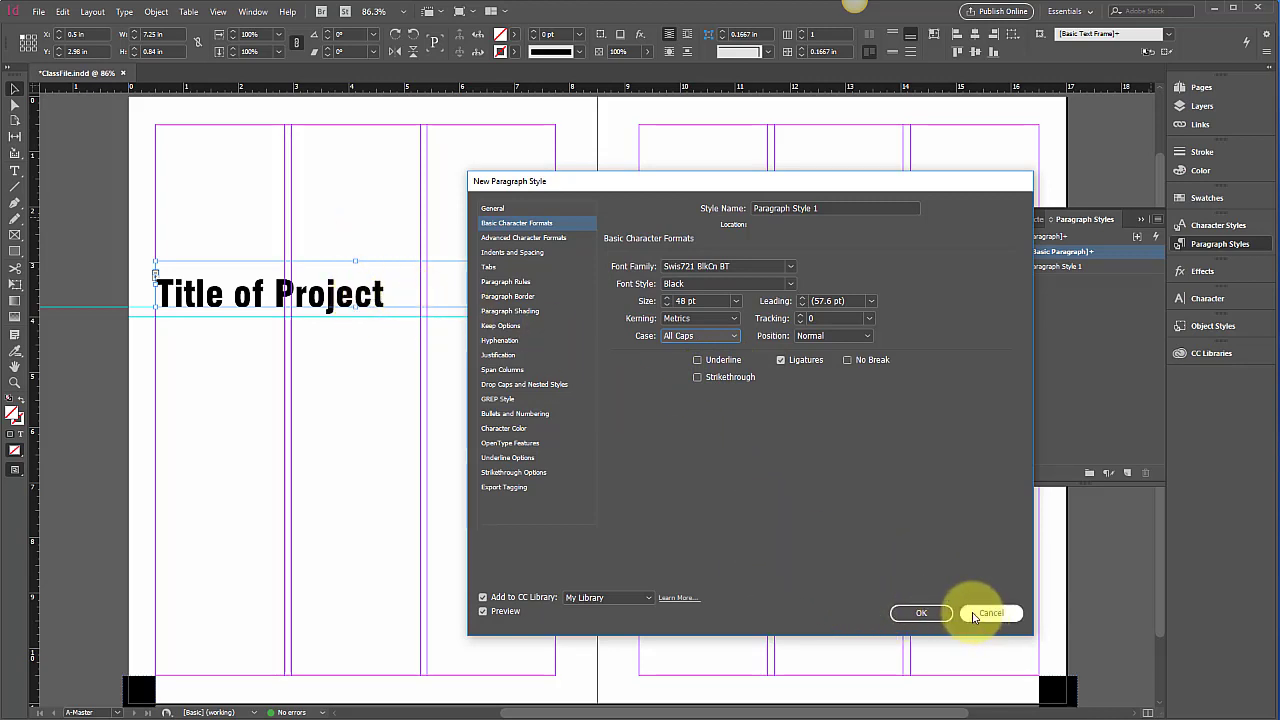
pyautogui.click(700, 337)
pyautogui.click(703, 352)
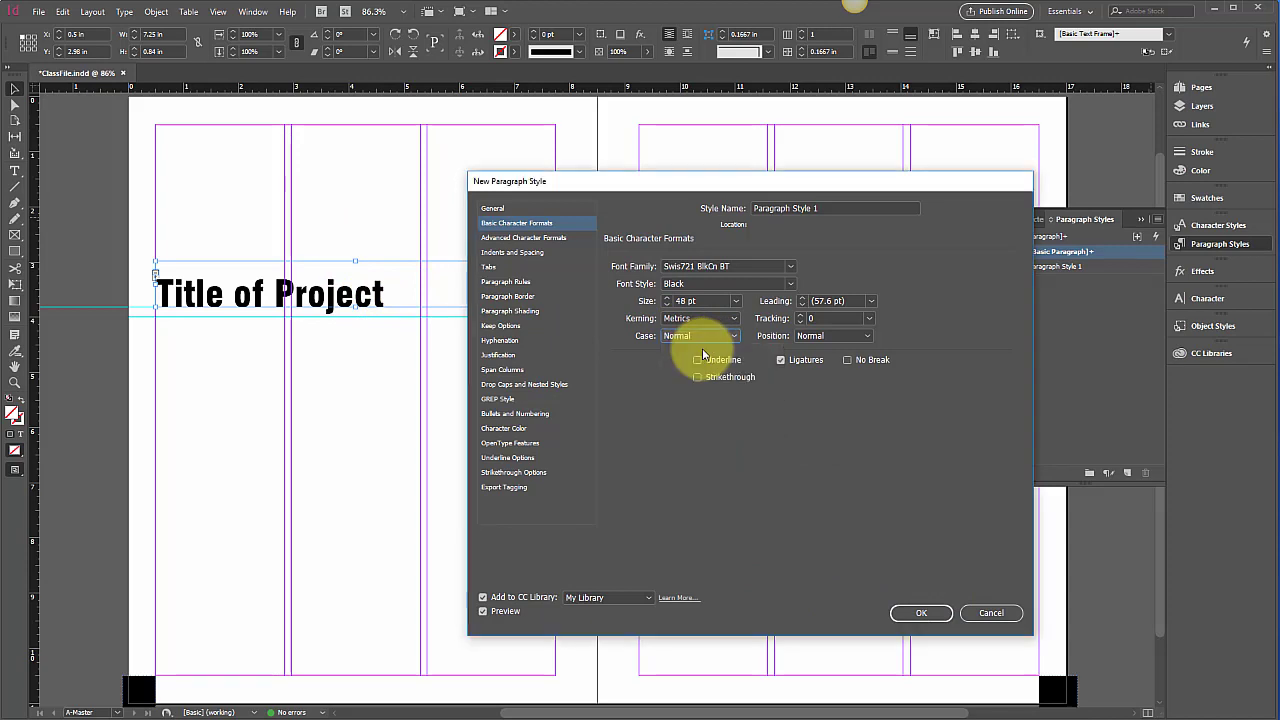
pyautogui.click(921, 612)
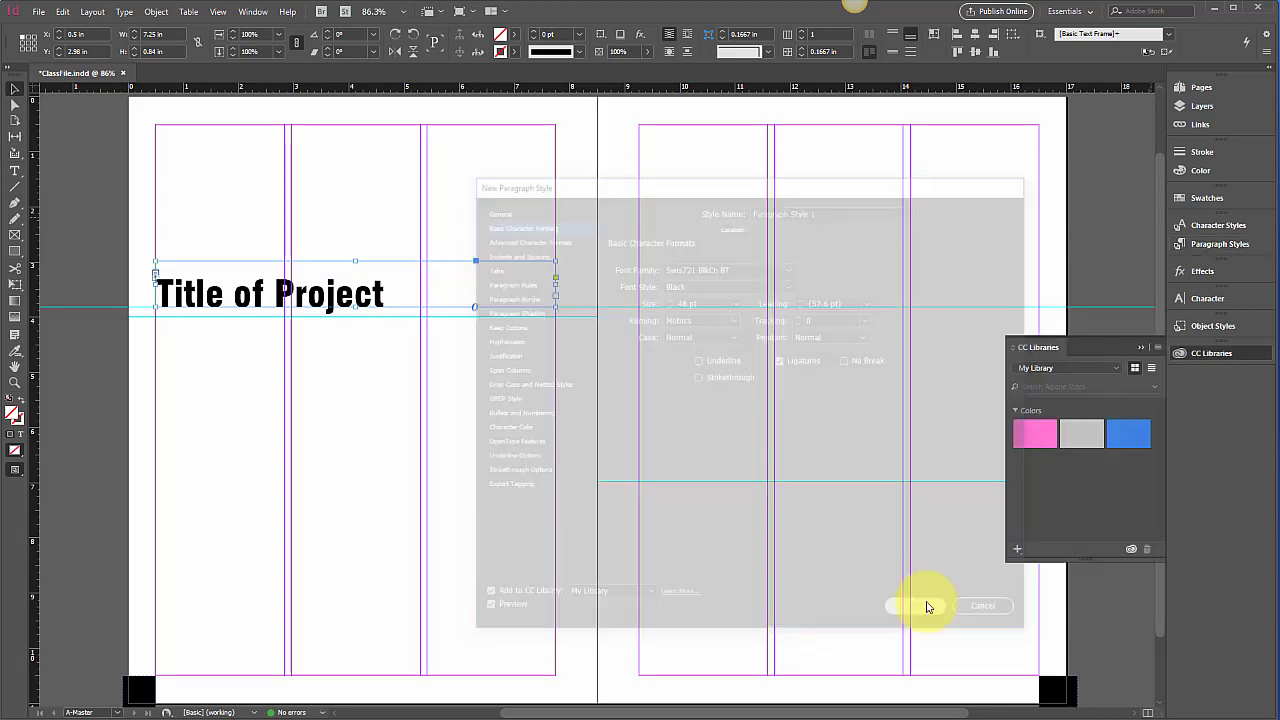
# - Apply Paragraph Style 1 to the "Title of Project" text frame and deselect the frame
pyautogui.click(1190, 244)
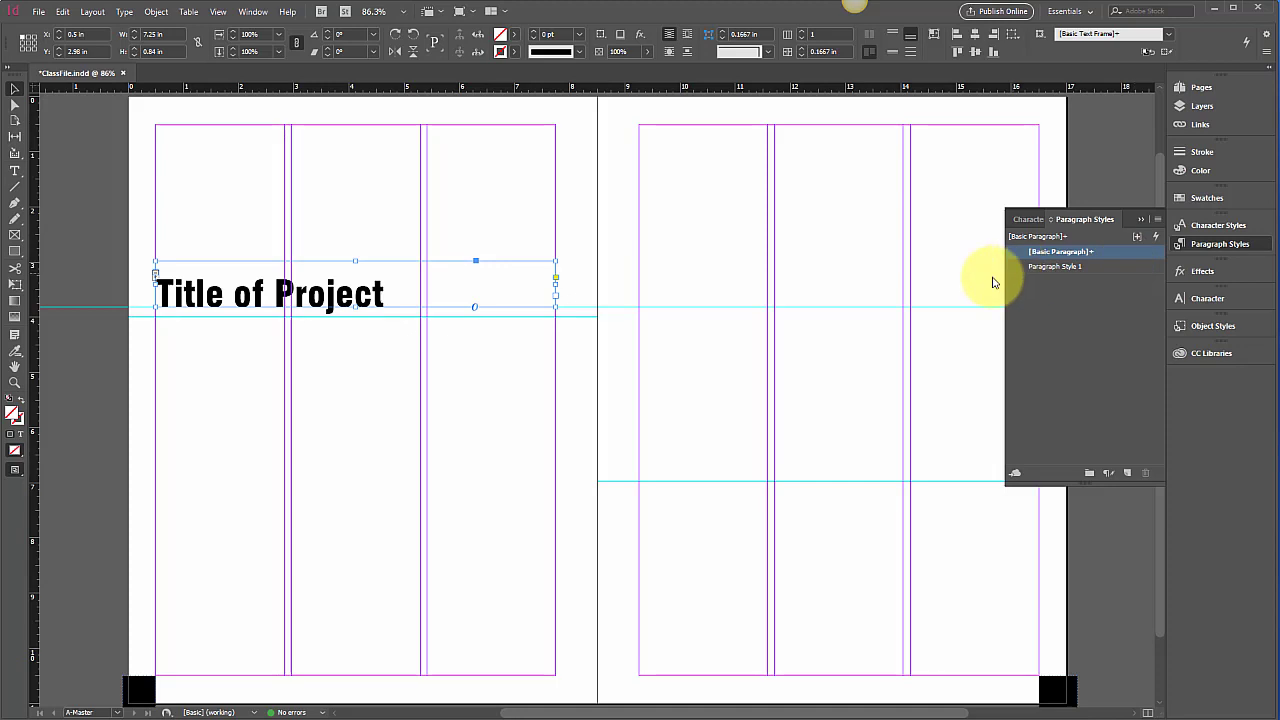
pyautogui.click(1054, 268)
pyautogui.click(522, 357)
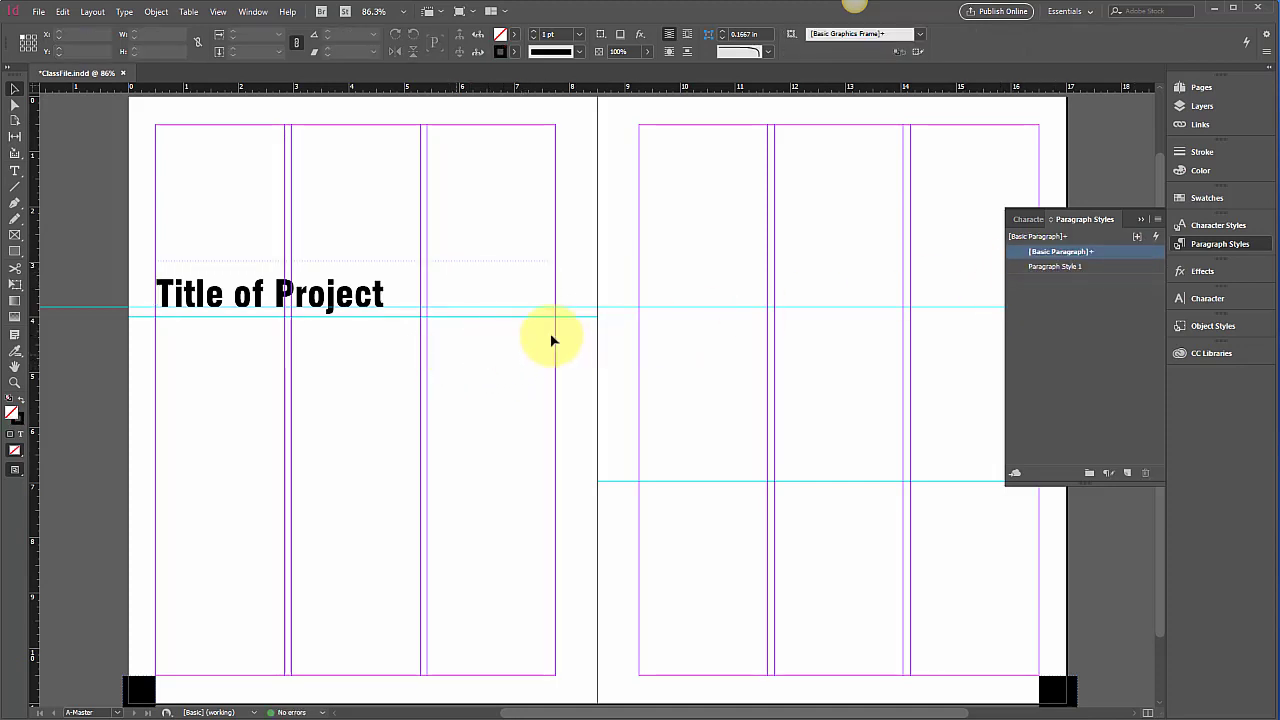
# - Rename Paragraph Style 1 as "Title"
pyautogui.click(1078, 268)
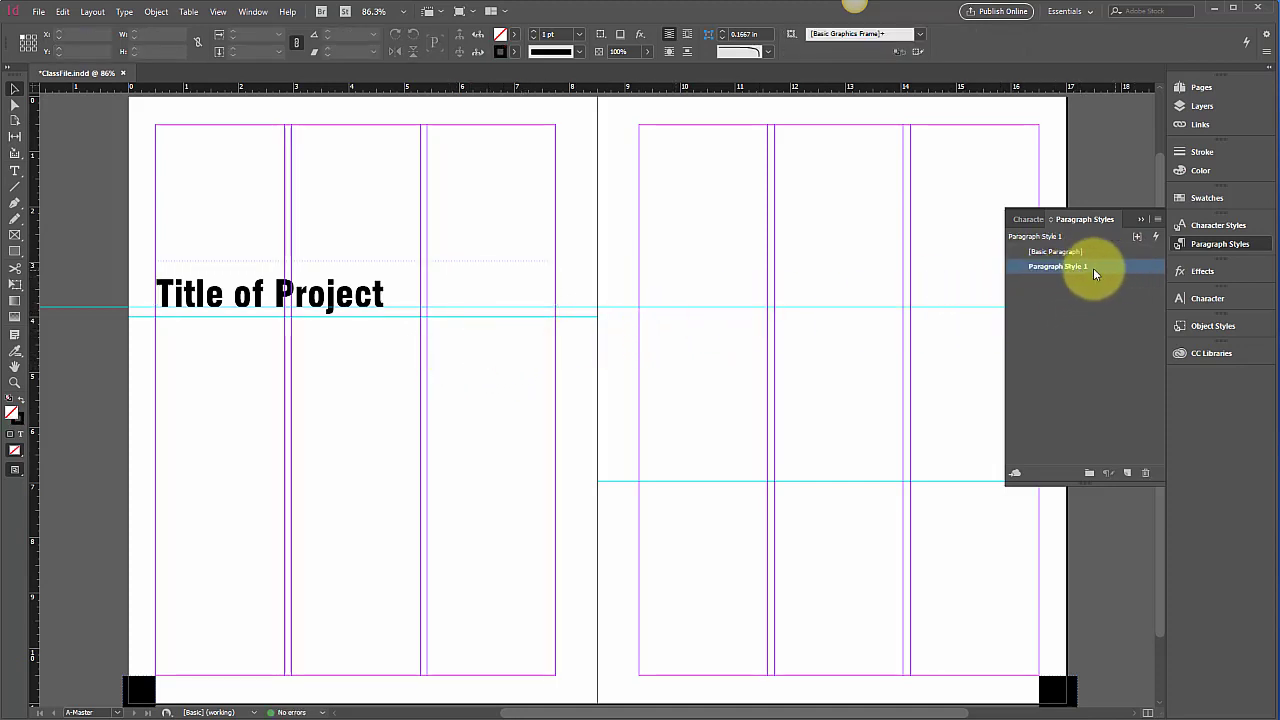
pyautogui.click(1093, 269)
pyautogui.click(1093, 268)
pyautogui.click(1116, 270)
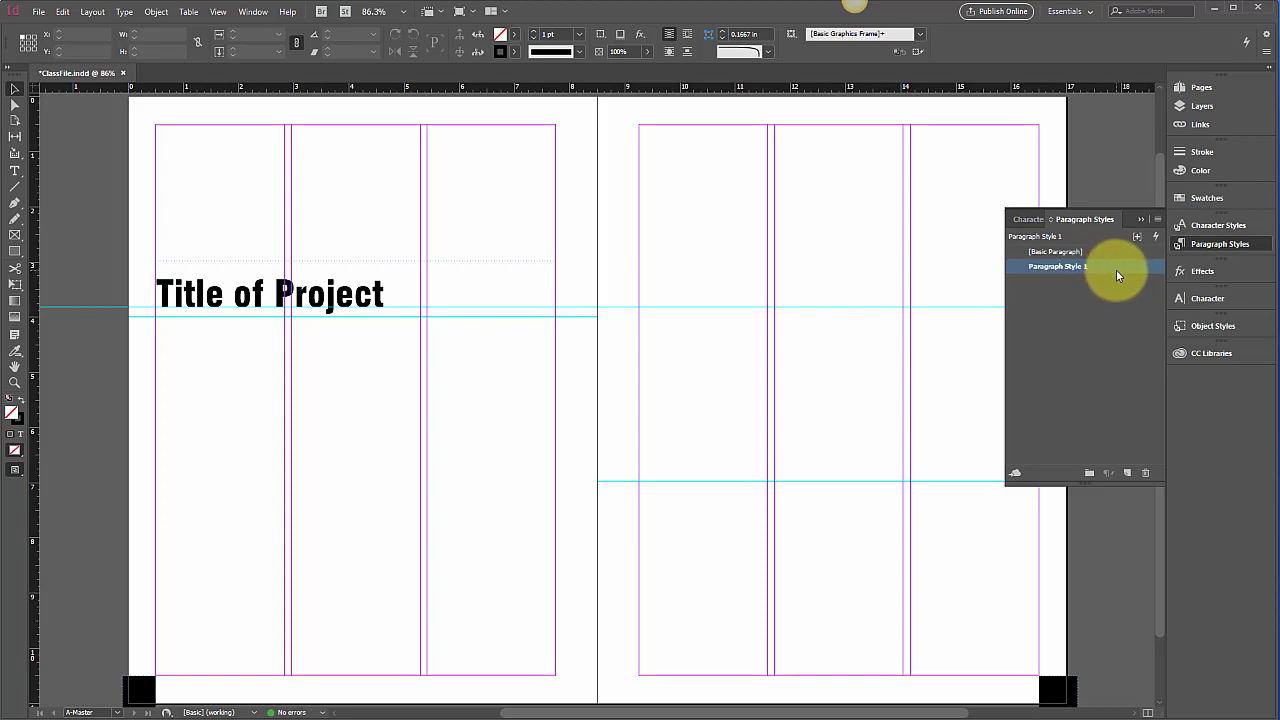
pyautogui.click(1103, 267)
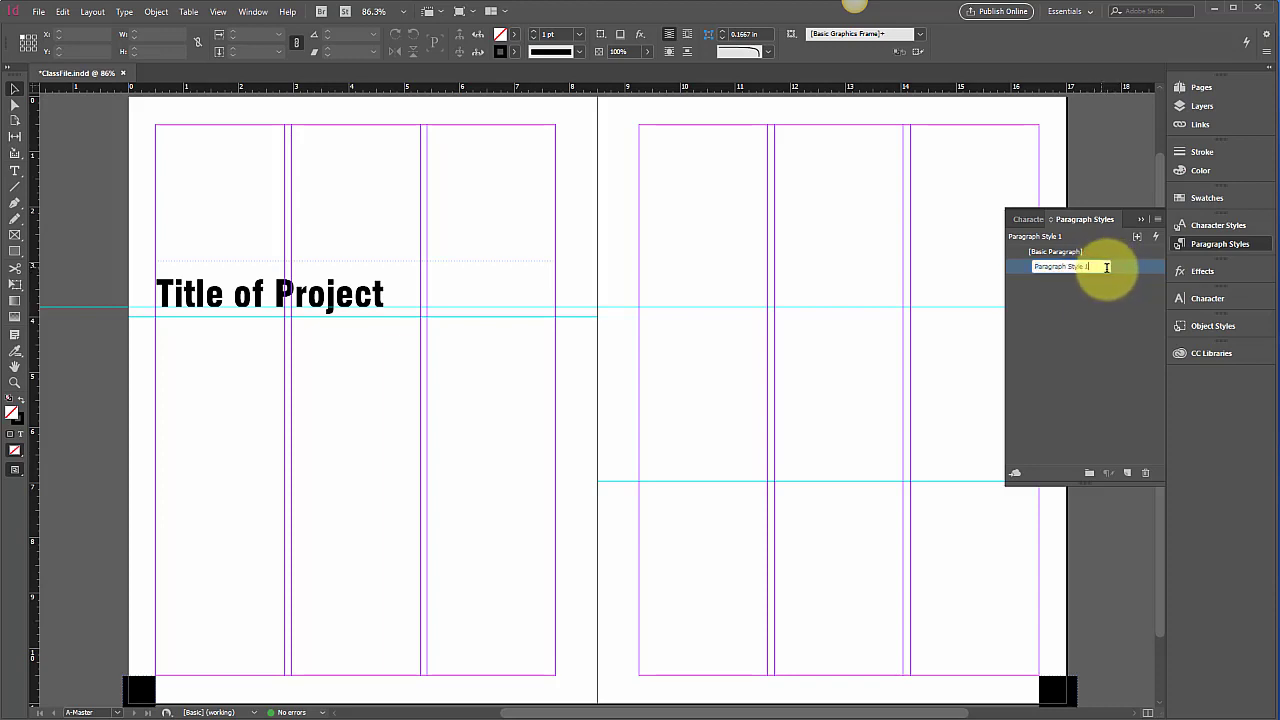
pyautogui.moveTo(1105, 267); pyautogui.dragTo(1002, 261)
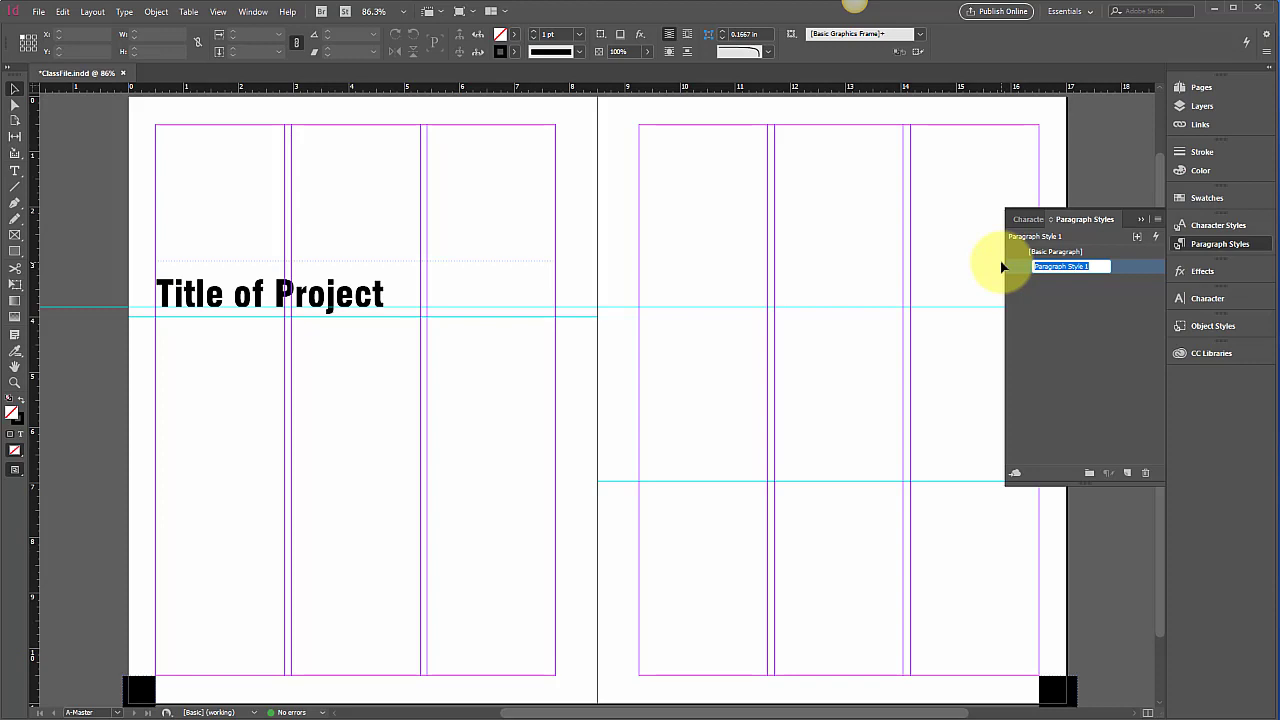
pyautogui.press('Return')
# - Edit the Title paragraph style so its character case is All Caps
pyautogui.doubleClick(1064, 268)
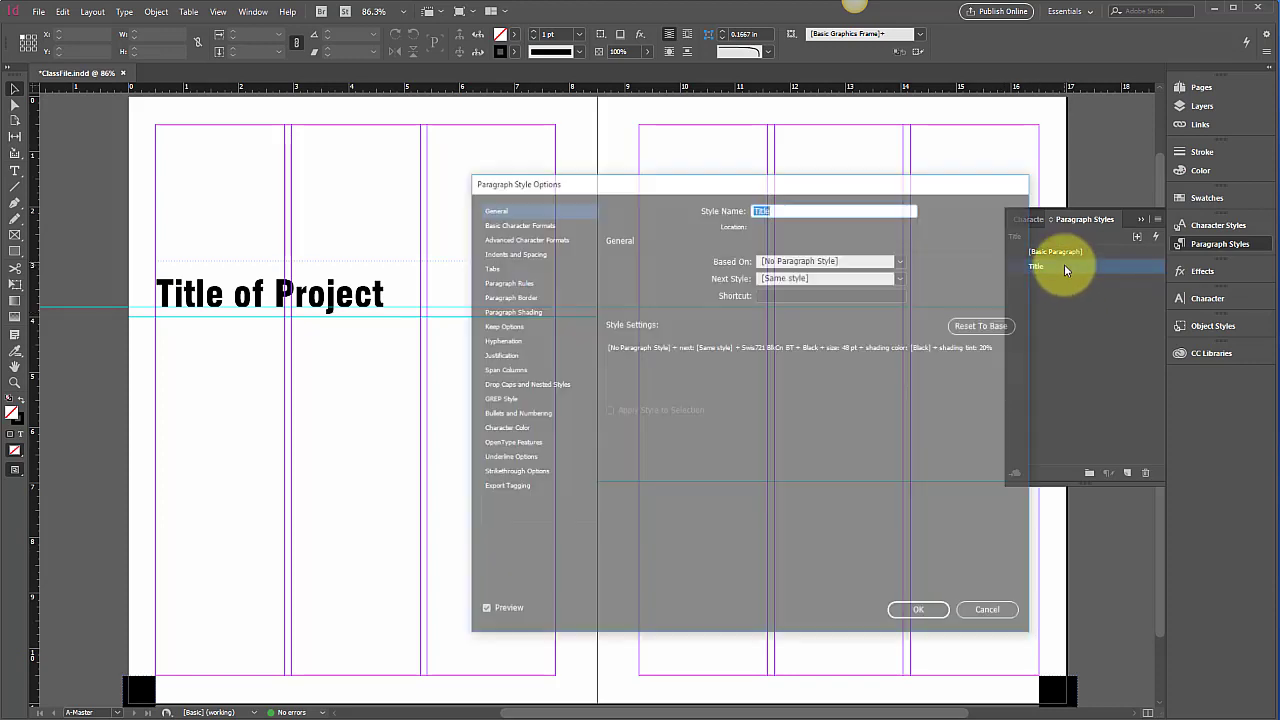
pyautogui.moveTo(623, 179); pyautogui.dragTo(630, 152)
pyautogui.click(465, 223)
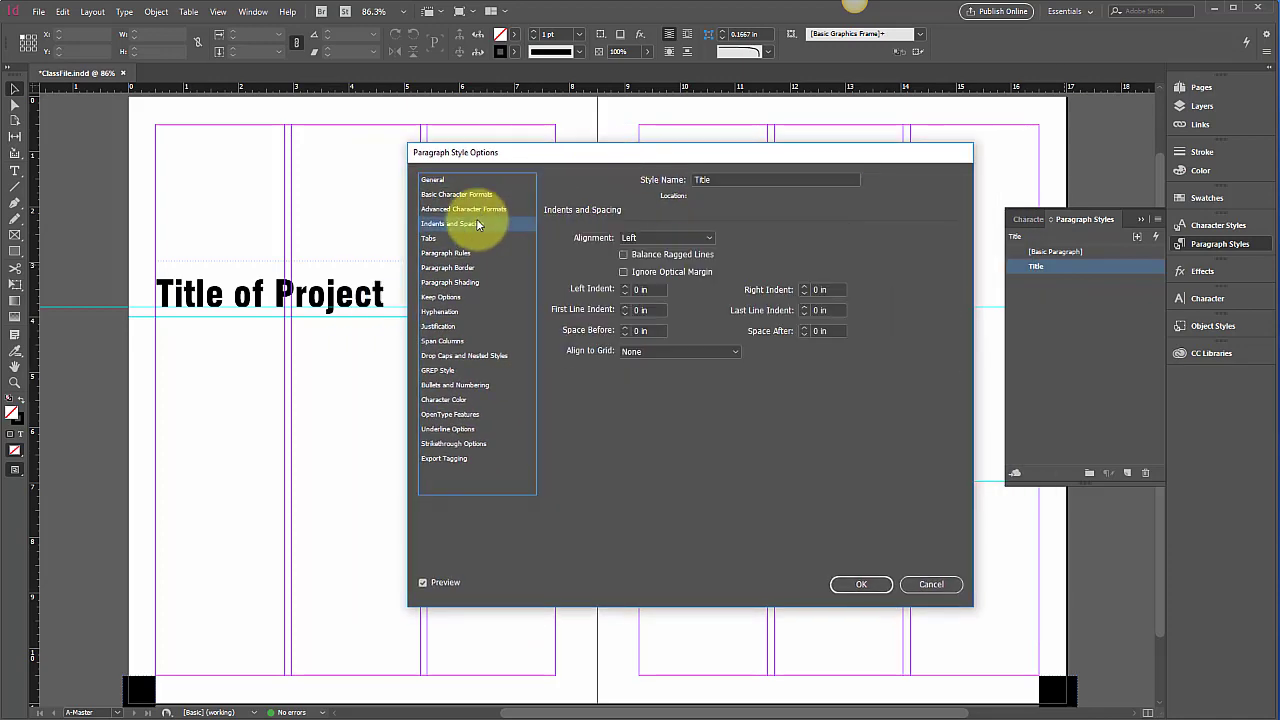
pyautogui.click(430, 238)
pyautogui.click(450, 209)
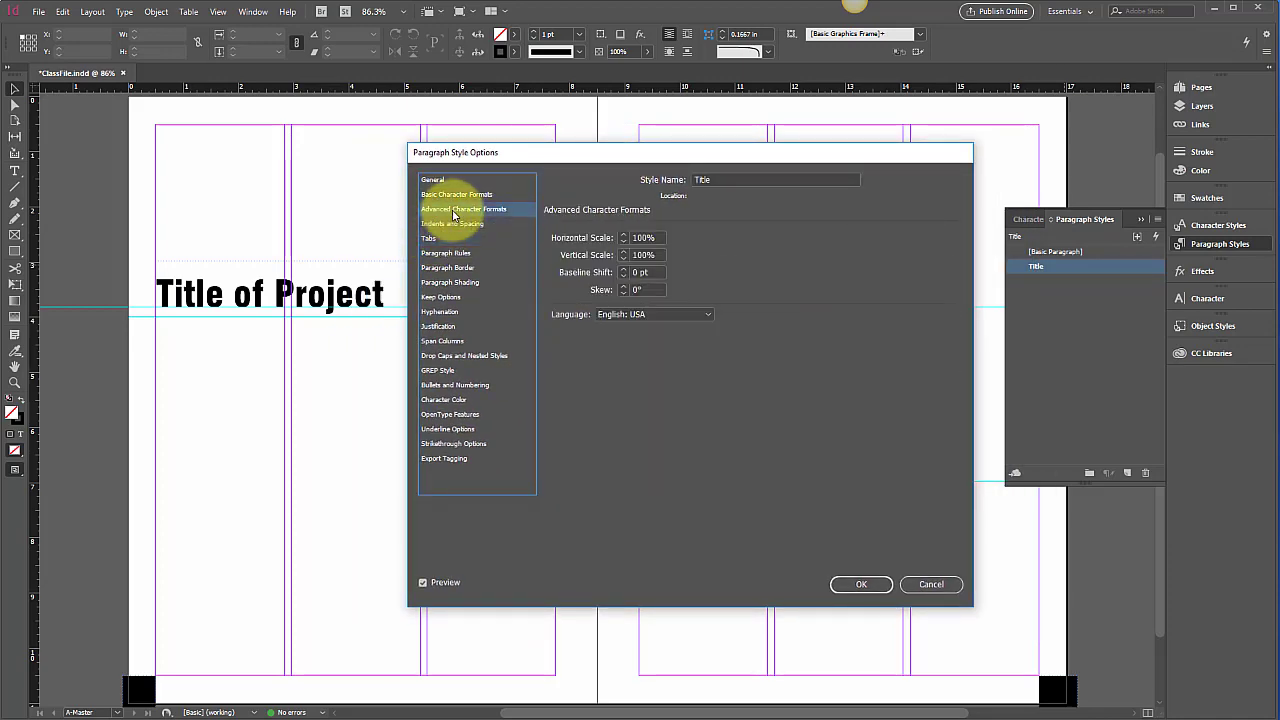
pyautogui.click(448, 194)
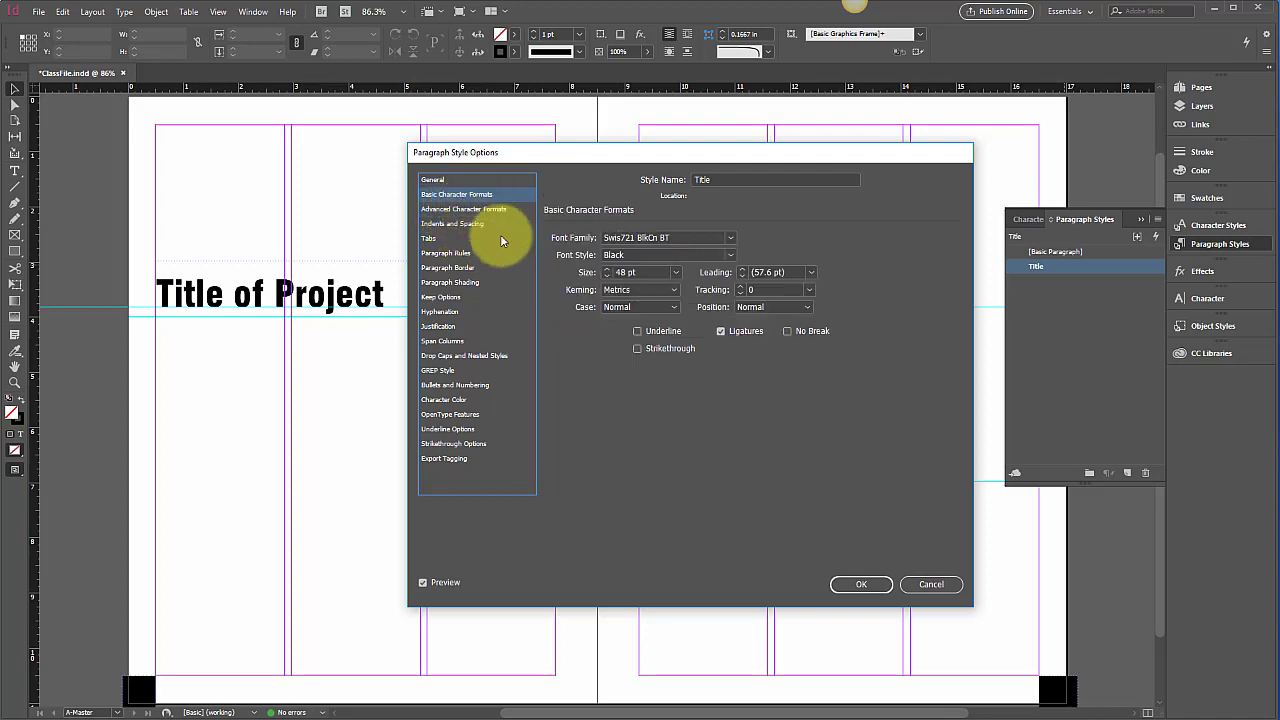
pyautogui.click(672, 307)
pyautogui.click(655, 350)
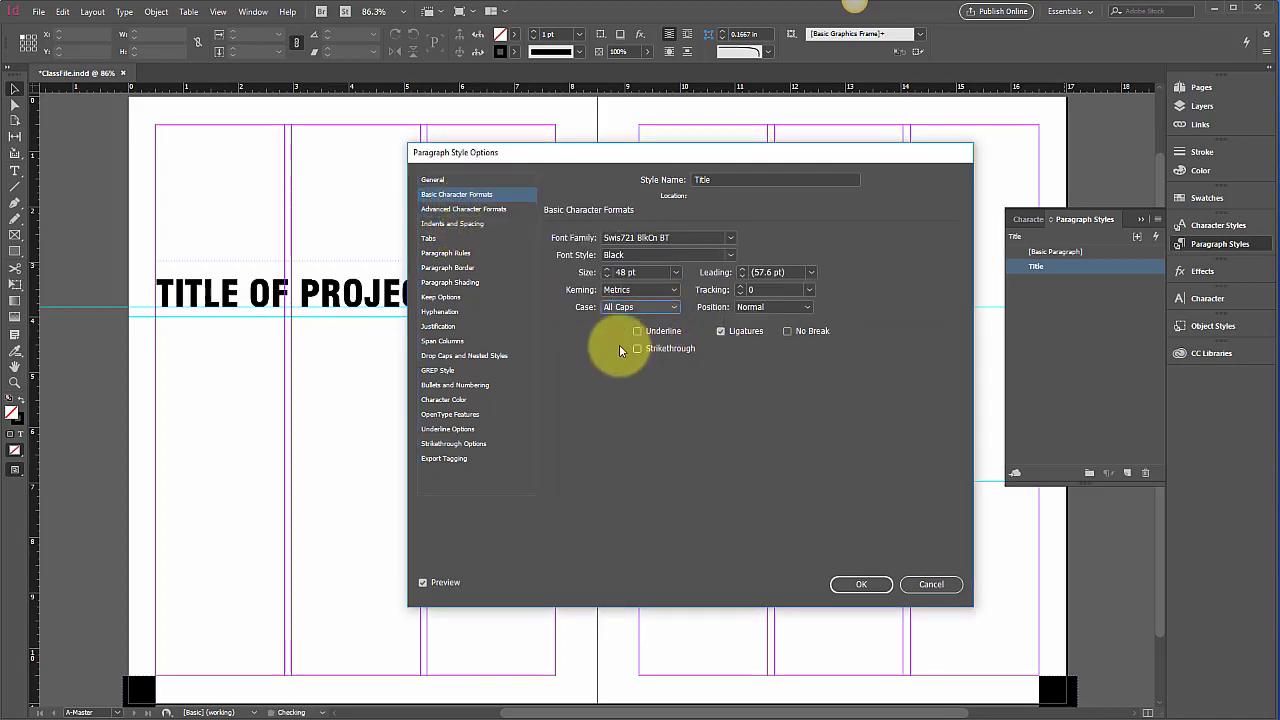
# - Move the style options dialog clear of the title text and set the Title style's font size to 60 pt
pyautogui.moveTo(530, 158); pyautogui.dragTo(623, 125)
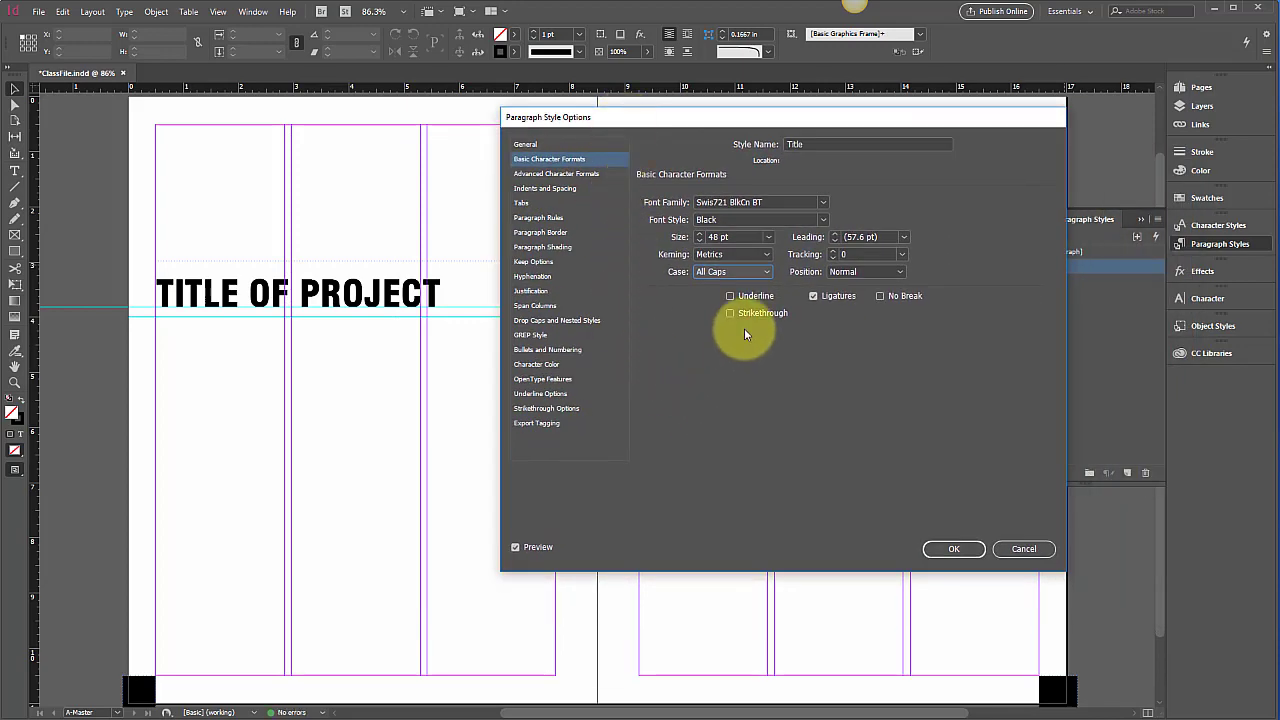
pyautogui.click(766, 236)
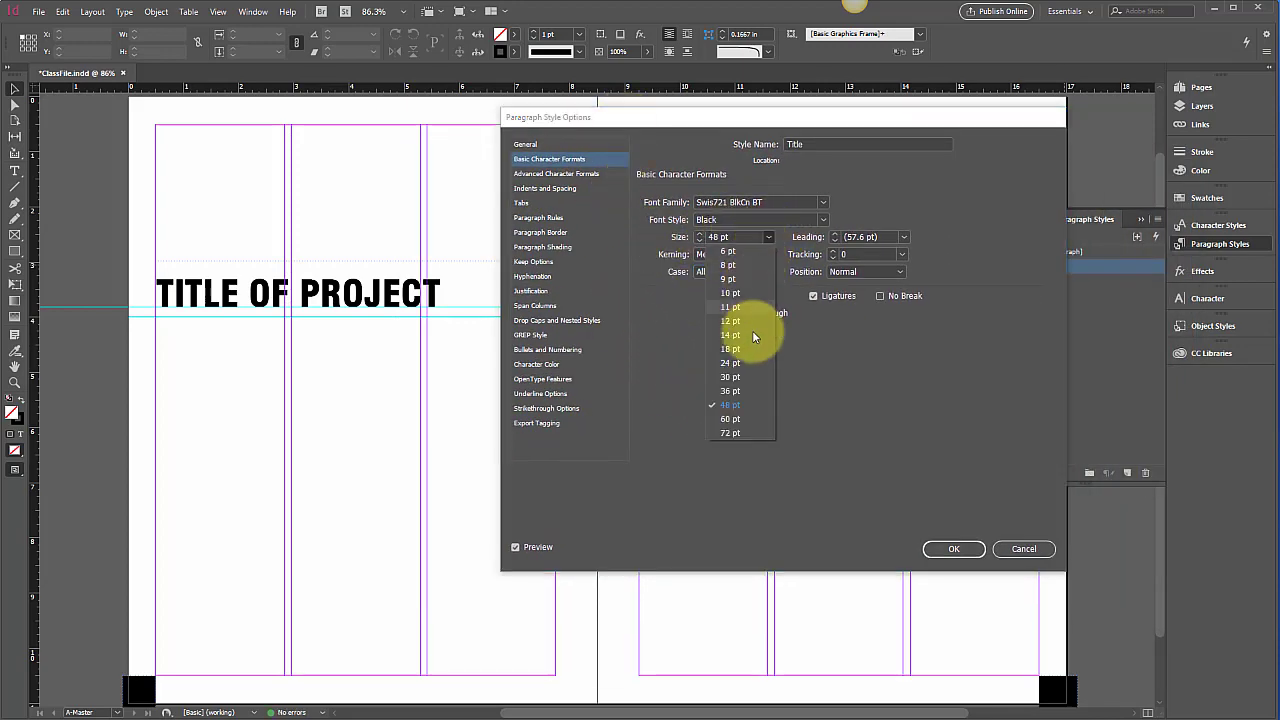
pyautogui.click(748, 418)
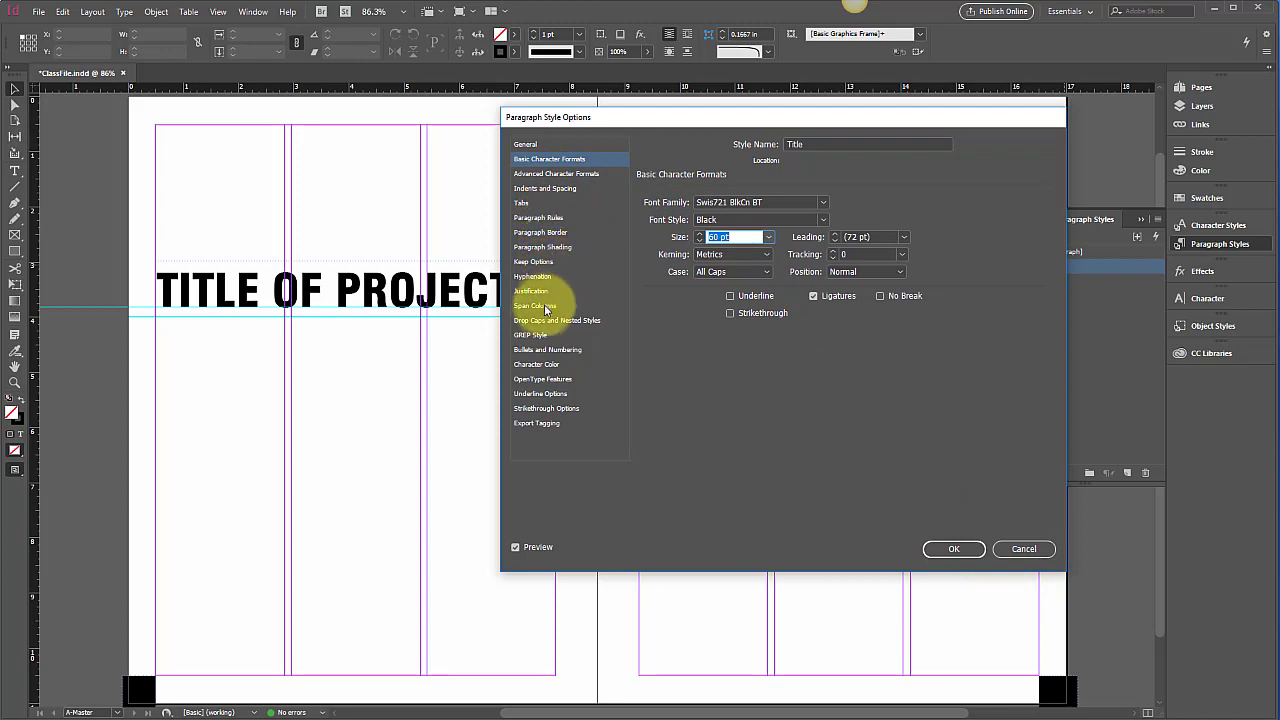
# - Set the Title style's character fill color to C=100 M=0 Y=0 K=0
pyautogui.click(540, 364)
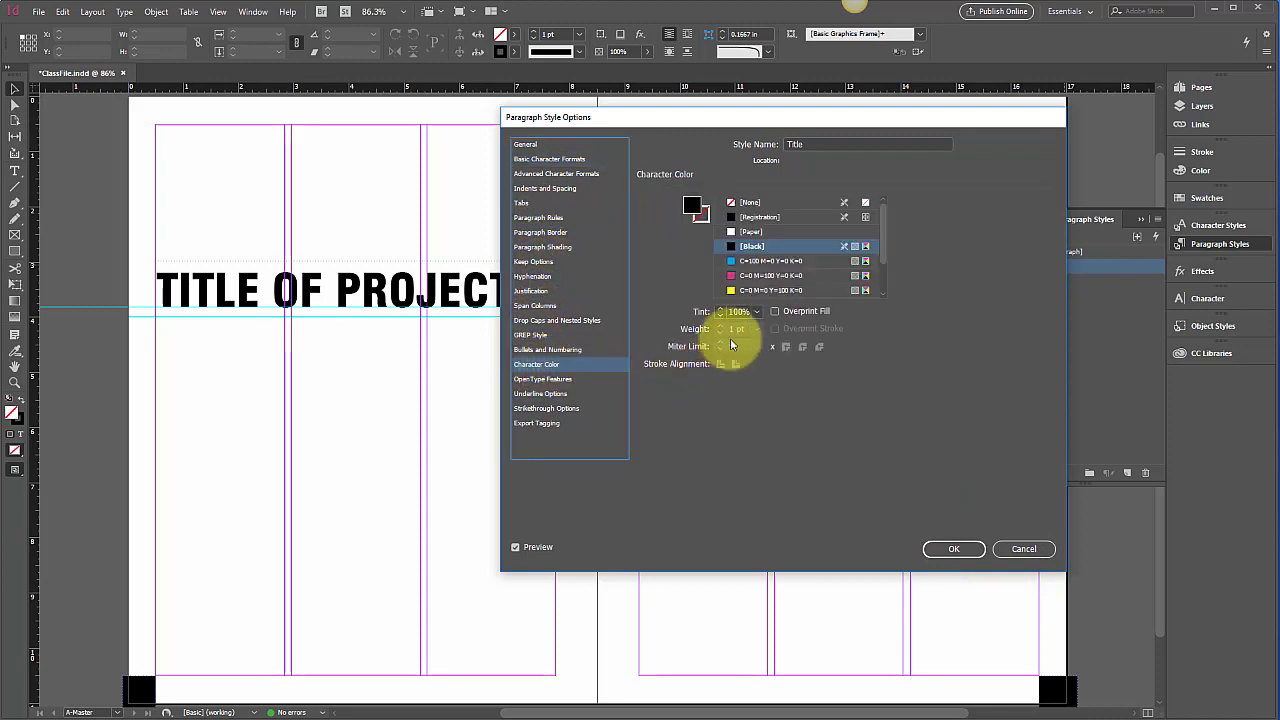
pyautogui.click(731, 262)
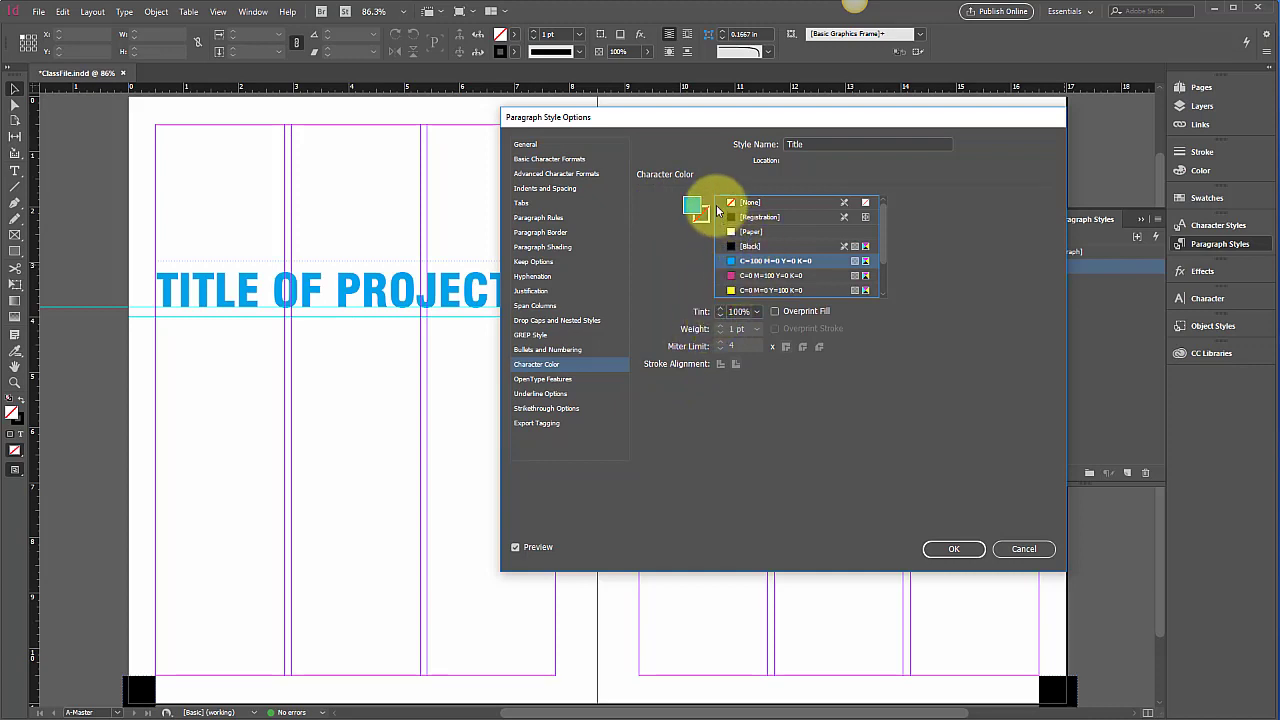
# - Give the Title style's characters a C=100 M=0 Y=0 K=0 stroke and a [Paper] fill, keeping the dialog clear of the title
pyautogui.click(707, 219)
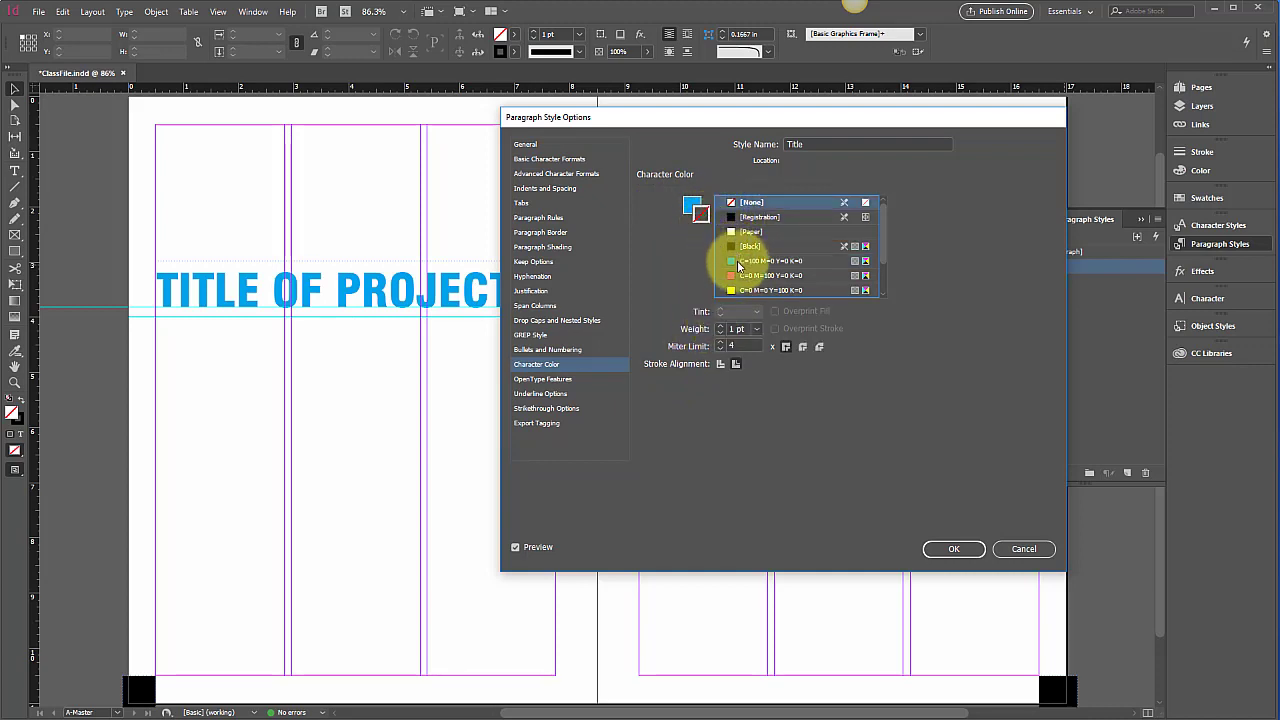
pyautogui.click(732, 261)
pyautogui.click(690, 203)
pyautogui.click(740, 232)
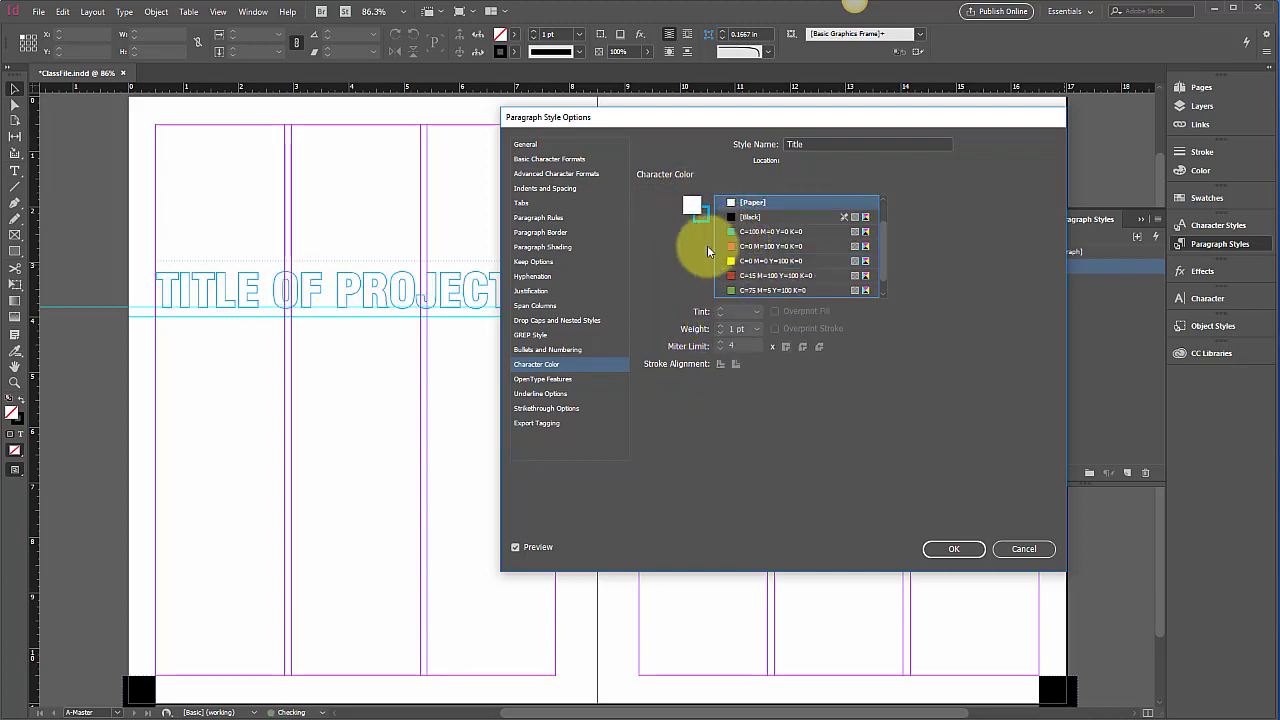
pyautogui.moveTo(627, 126); pyautogui.dragTo(671, 137)
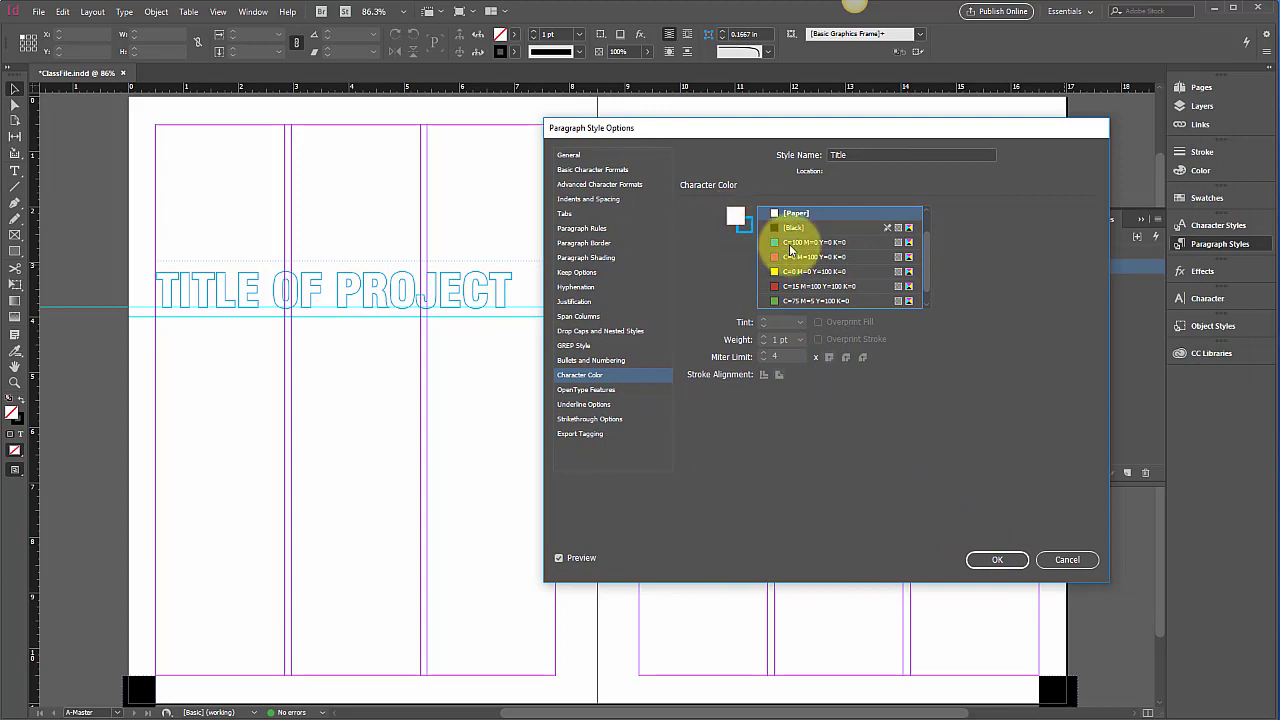
# - Set the Title style's fill back to C=100 M=0 Y=0 K=0, set its stroke to [None], and apply the style changes
pyautogui.click(771, 240)
pyautogui.click(743, 223)
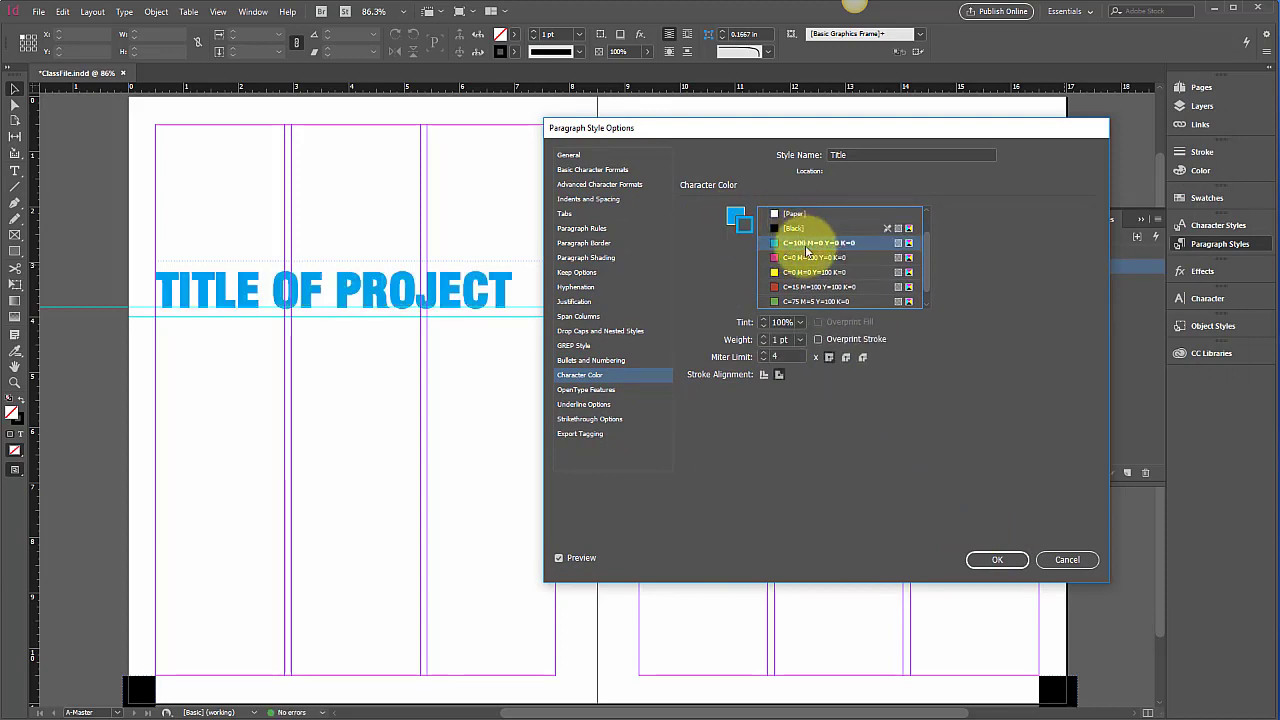
pyautogui.click(808, 243)
pyautogui.scroll(1, 908, 222)
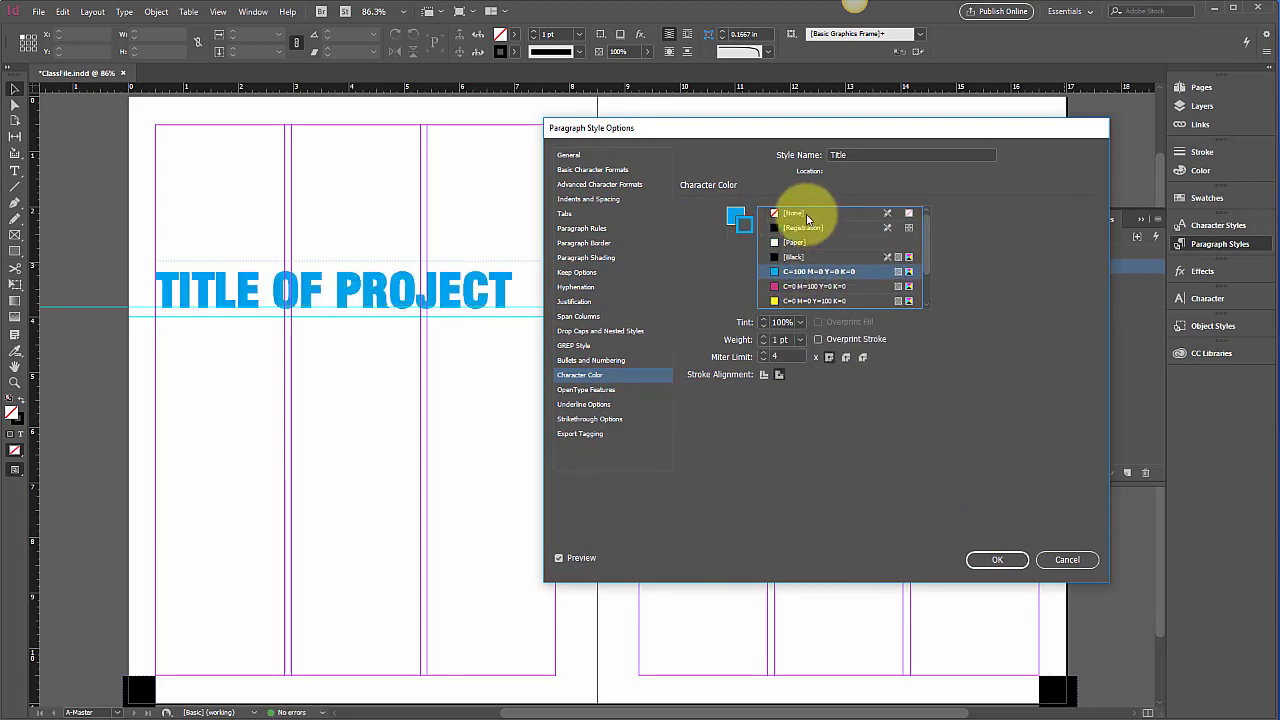
pyautogui.click(811, 214)
pyautogui.click(992, 559)
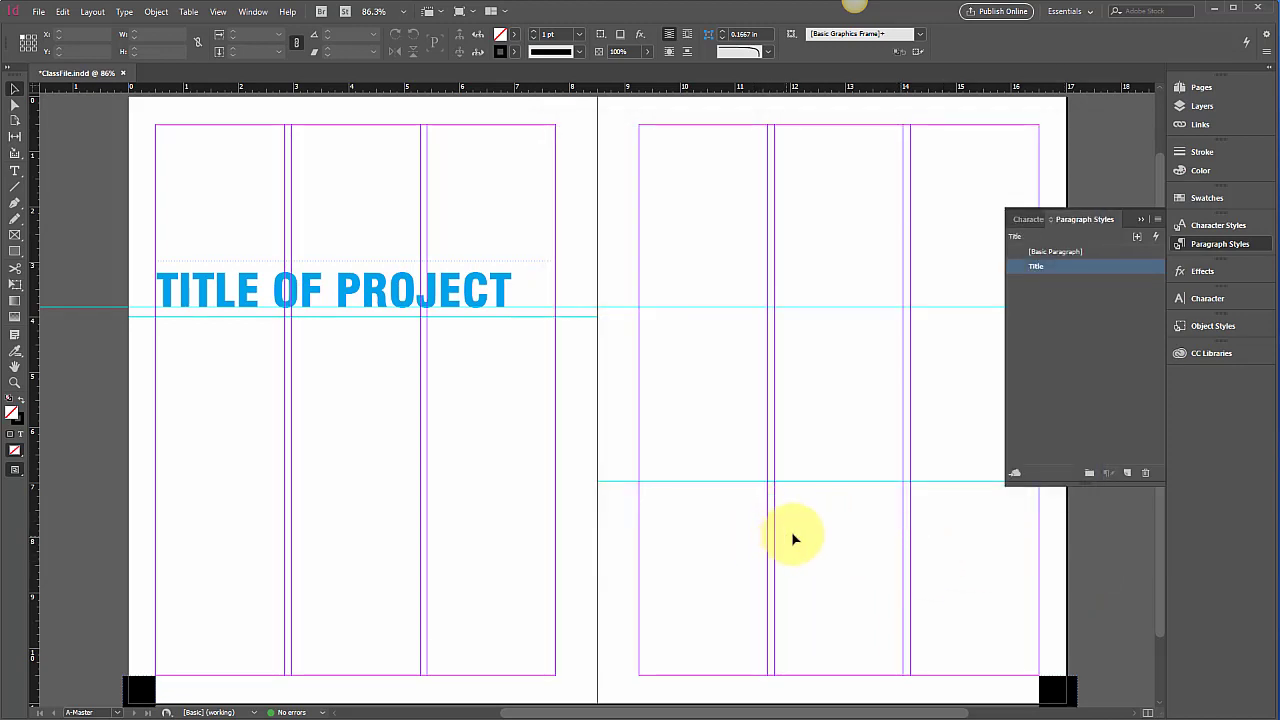
# - Rename the A-Master spread as ProjectPage, keeping the prefix A
pyautogui.click(1198, 88)
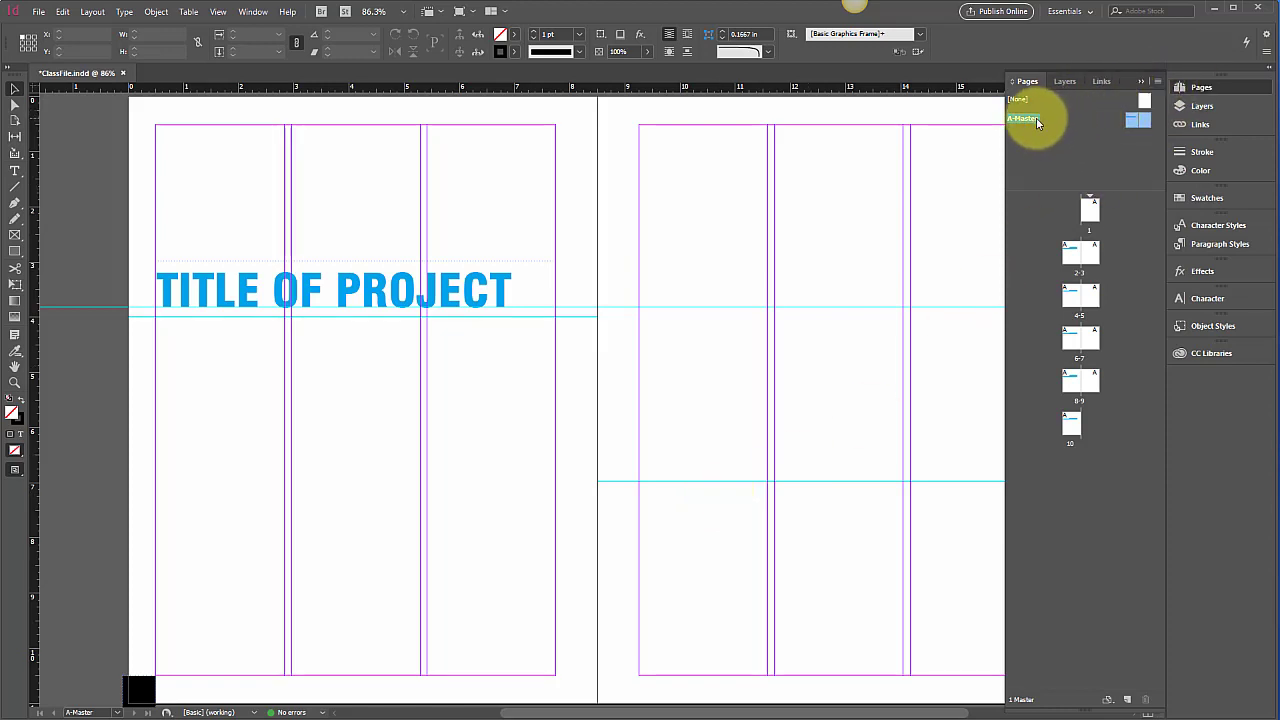
pyautogui.click(1158, 81)
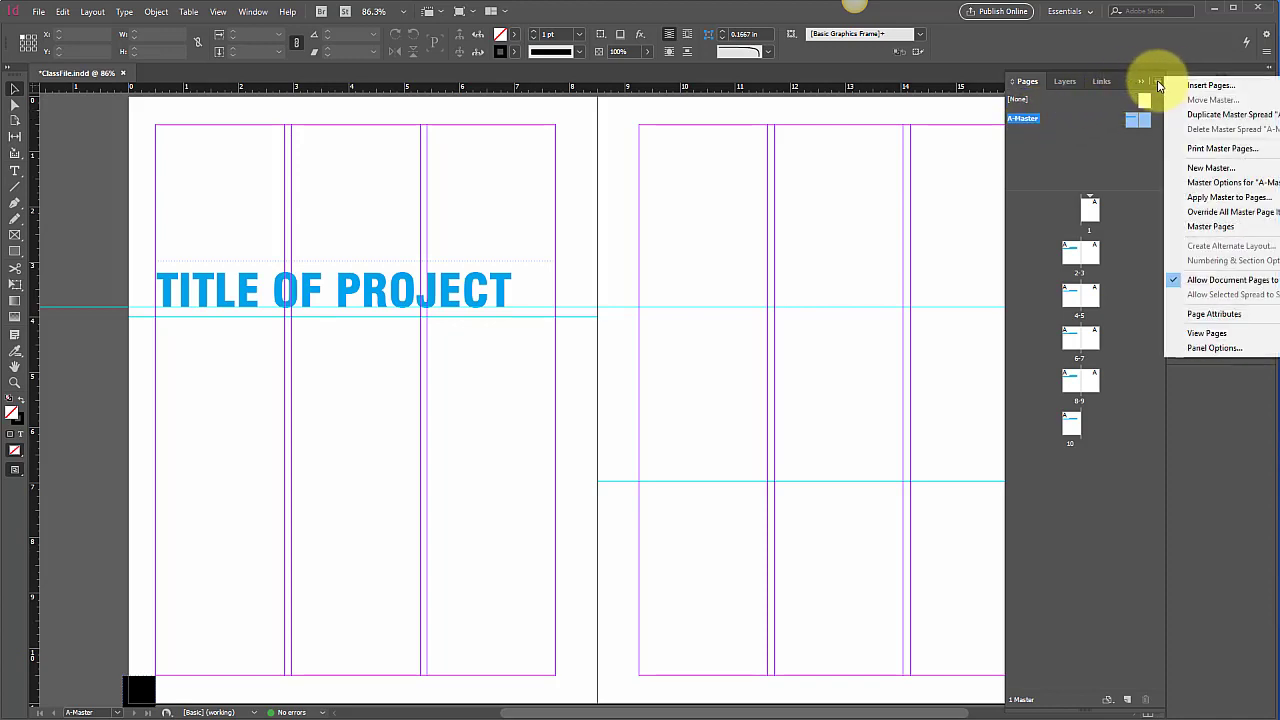
pyautogui.click(1193, 183)
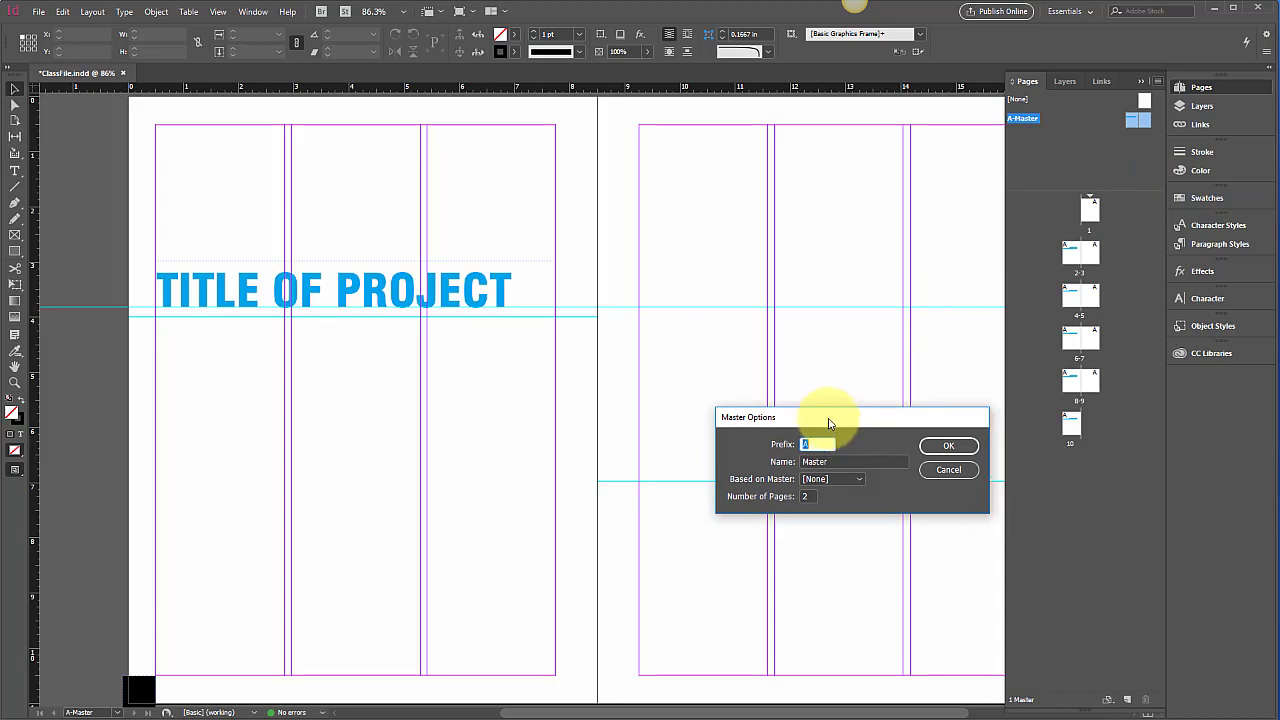
pyautogui.moveTo(823, 421); pyautogui.dragTo(783, 306)
pyautogui.moveTo(809, 350); pyautogui.dragTo(757, 355)
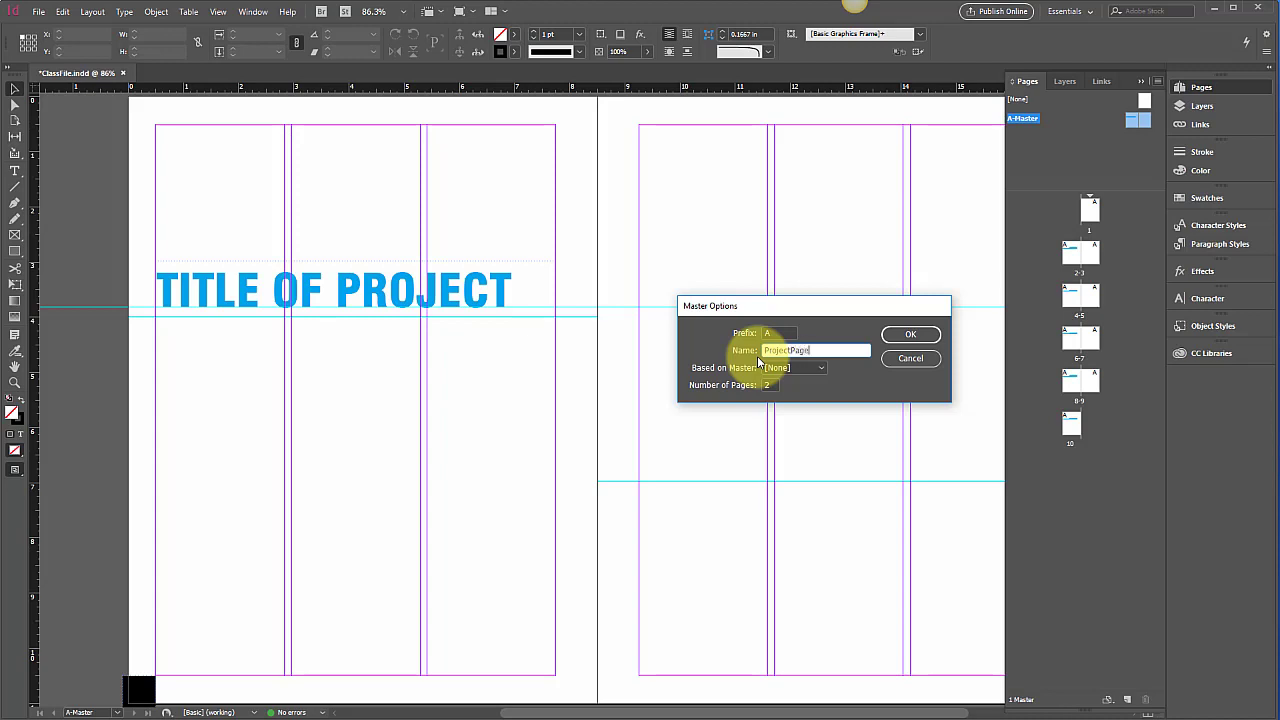
pyautogui.write('ProjectPage')
pyautogui.click(905, 334)
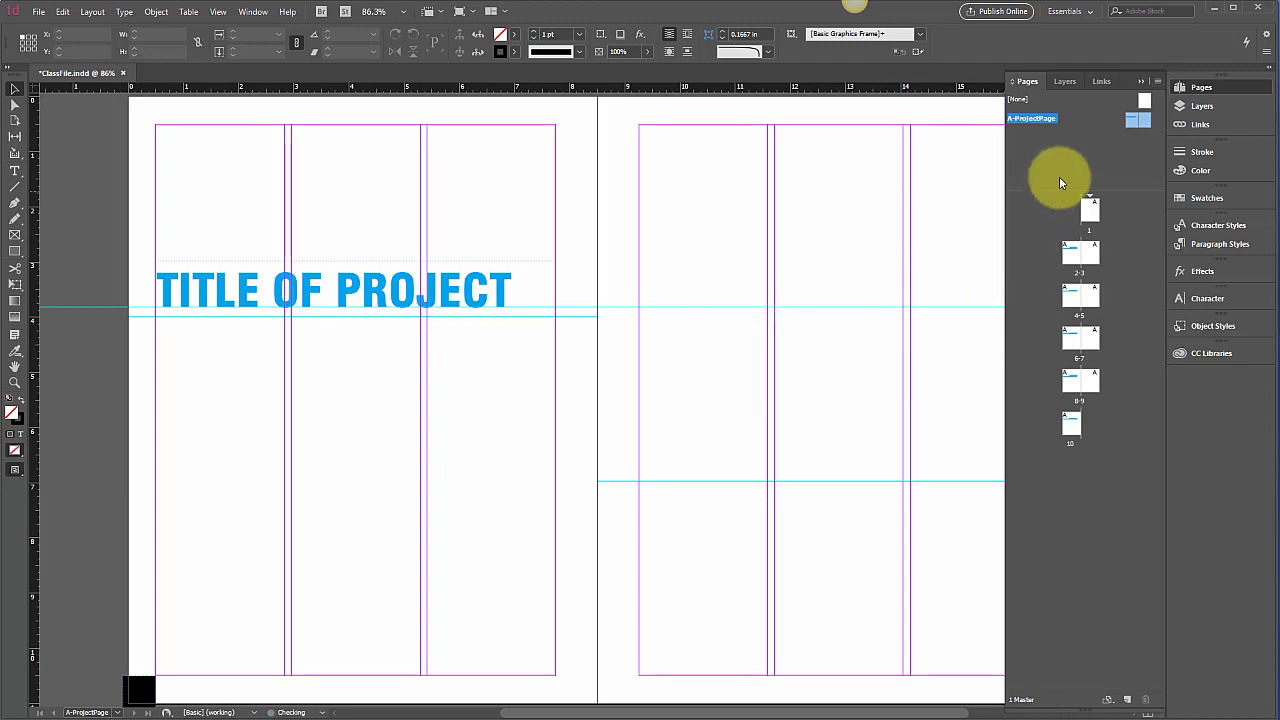
# - Duplicate the A-ProjectPage master spread and name the duplicate ProjectContent
pyautogui.click(1159, 80)
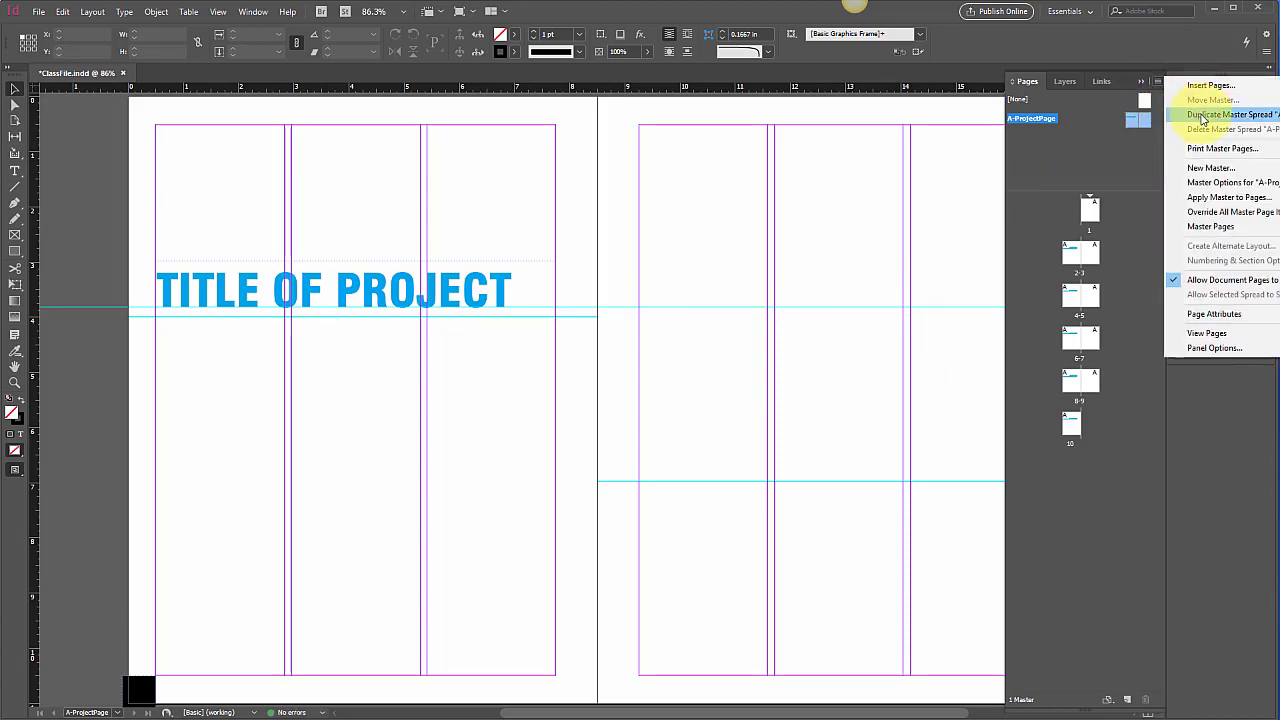
pyautogui.click(1265, 116)
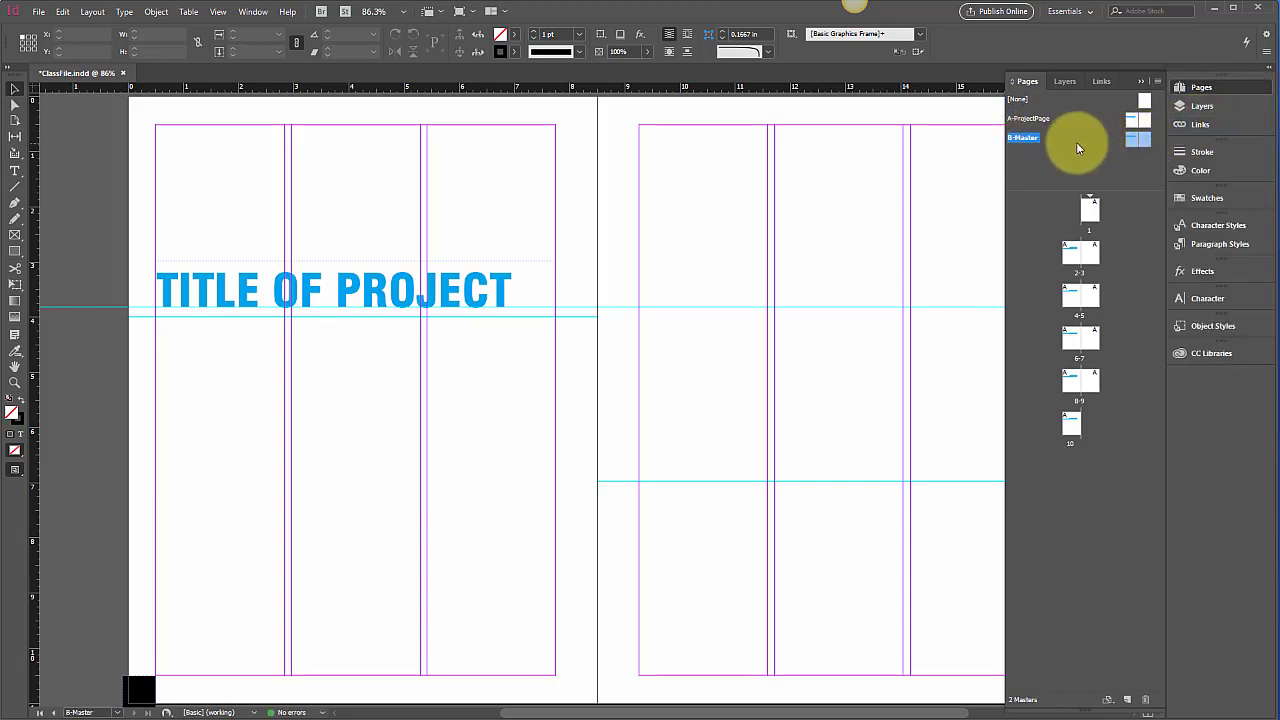
pyautogui.rightClick(1026, 141)
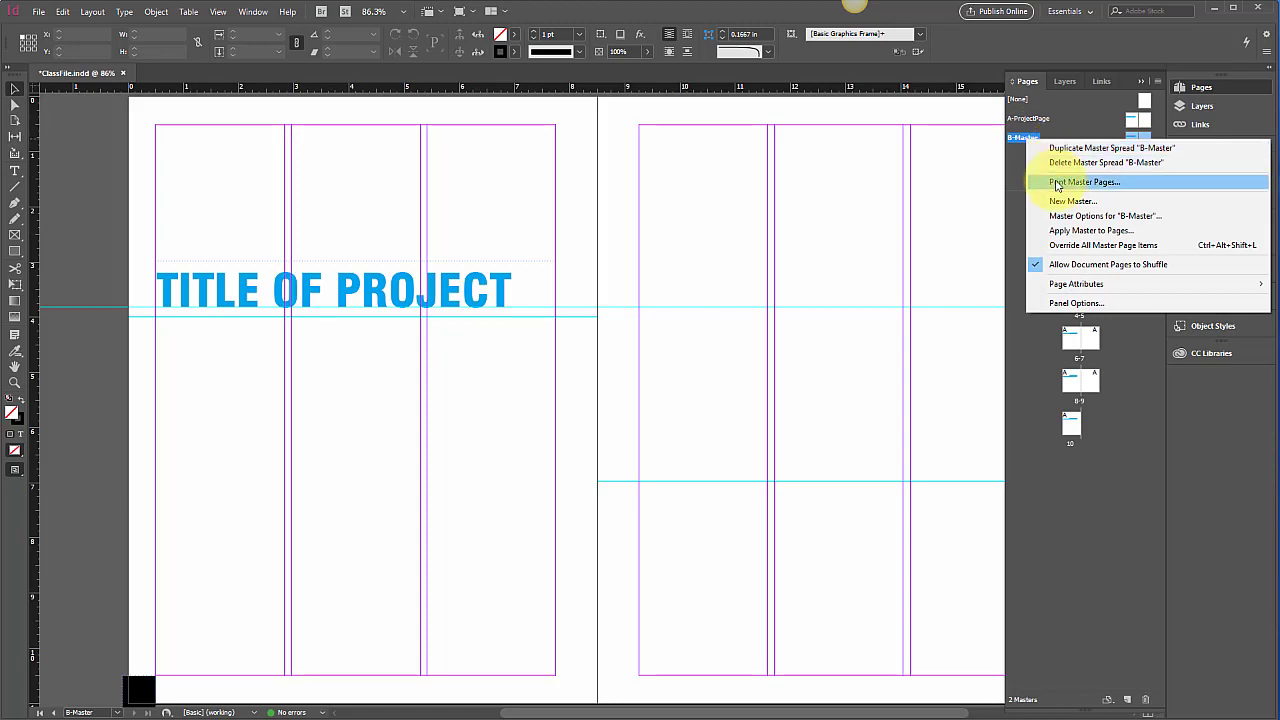
pyautogui.click(1055, 216)
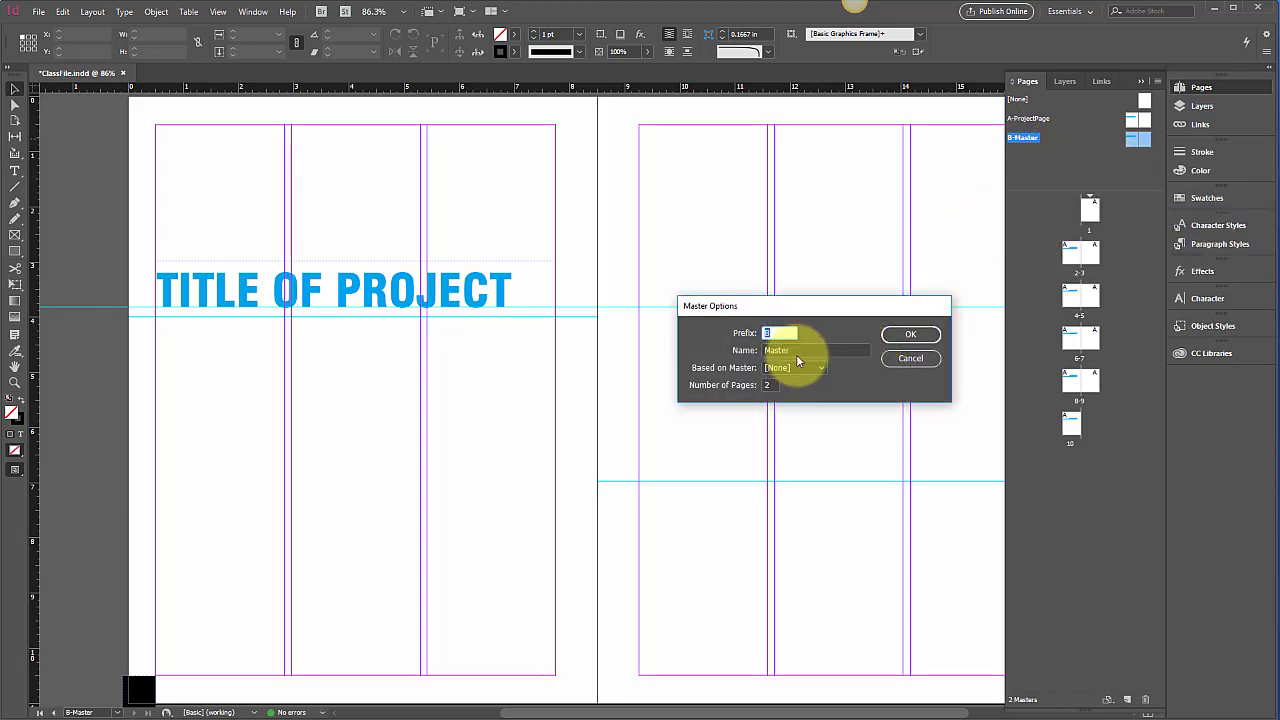
pyautogui.press('Tab')
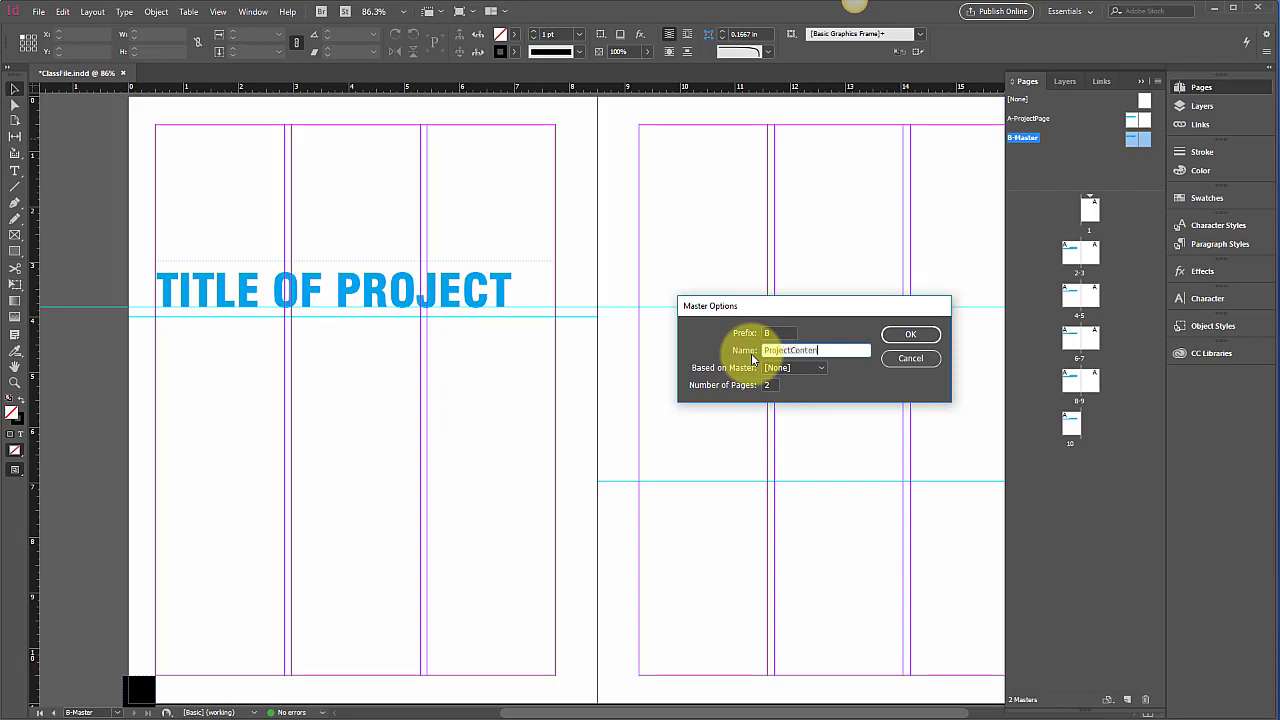
pyautogui.write('ProjectContent')
pyautogui.click(910, 334)
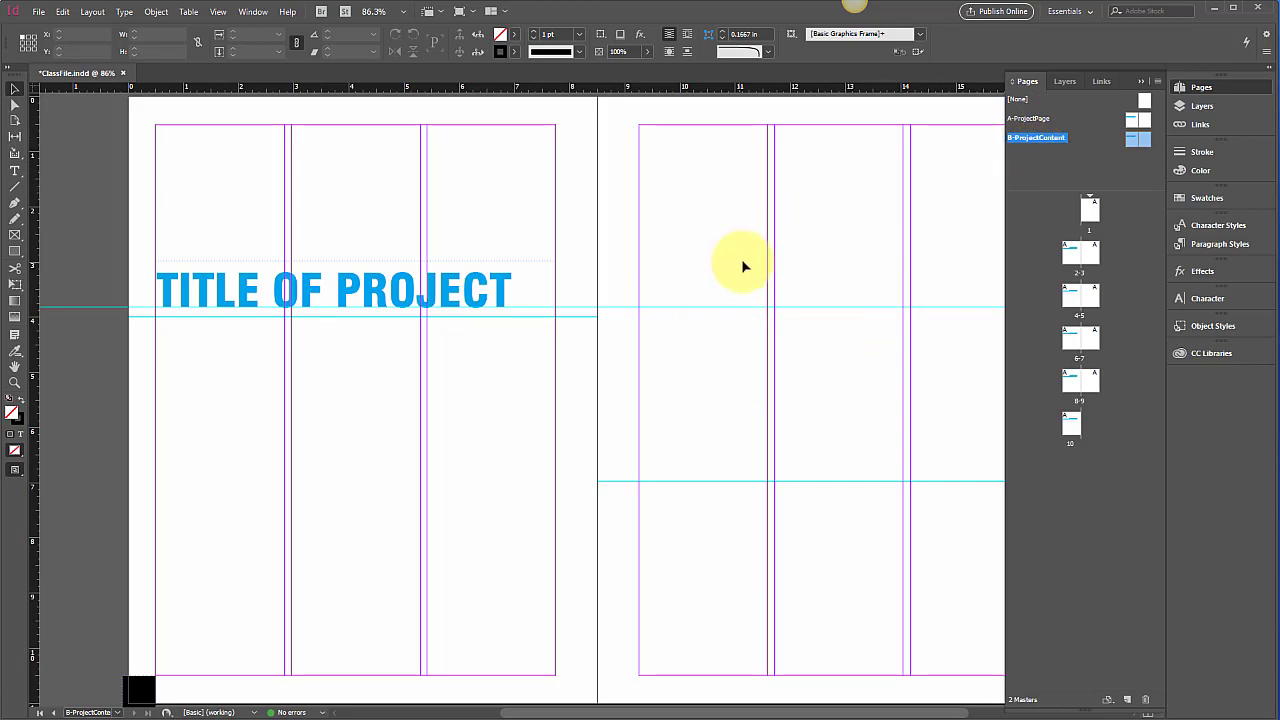
# - Delete the "Title of Project" text frame from the B-ProjectContent master spread
pyautogui.doubleClick(1133, 138)
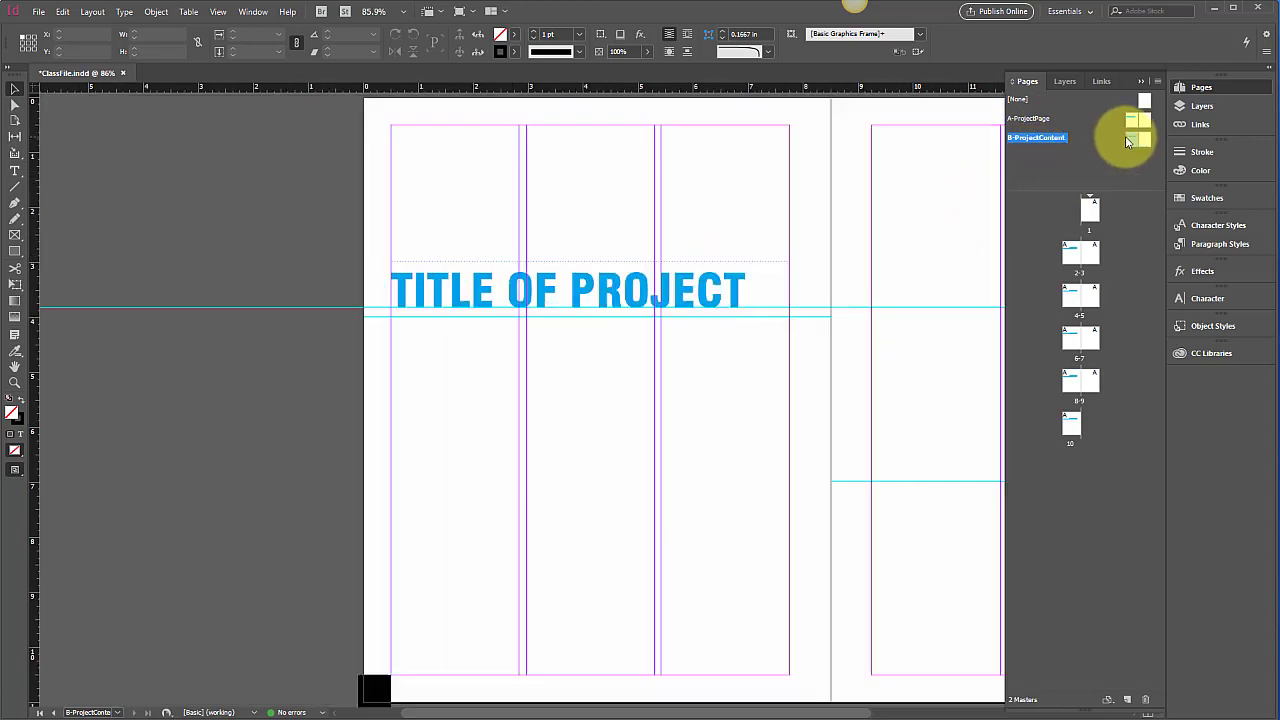
pyautogui.click(684, 290)
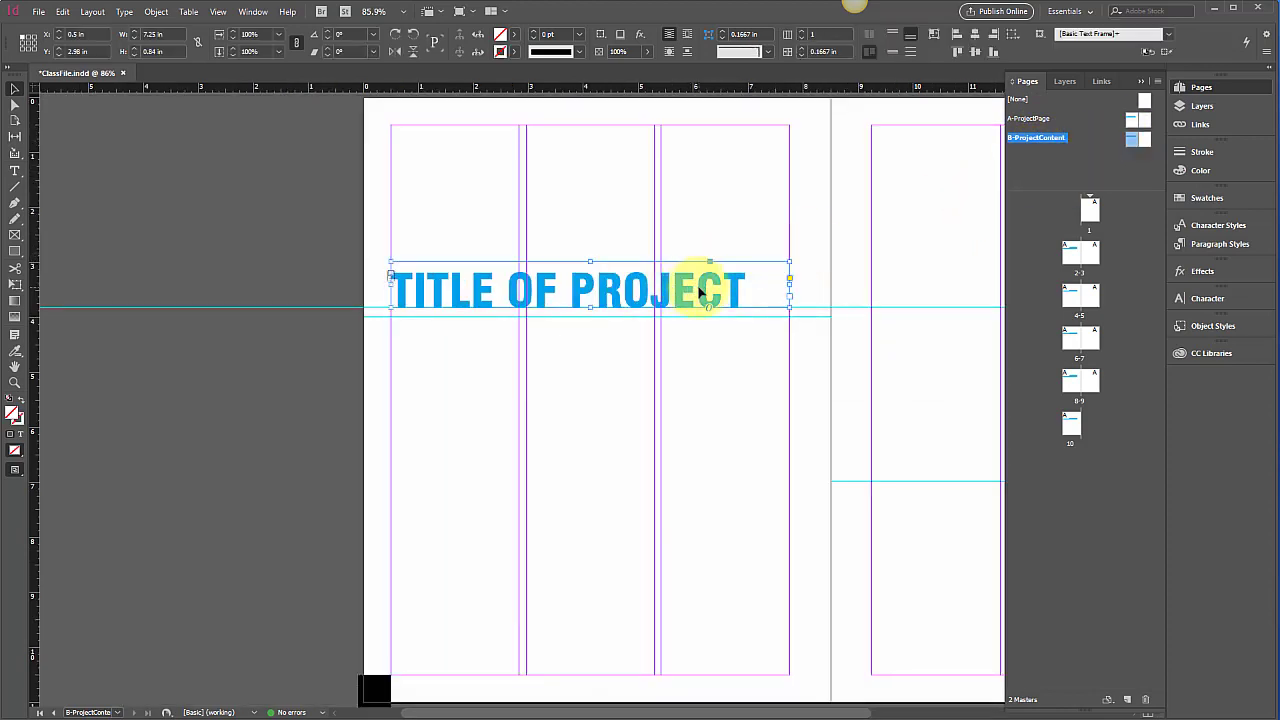
pyautogui.press('Delete')
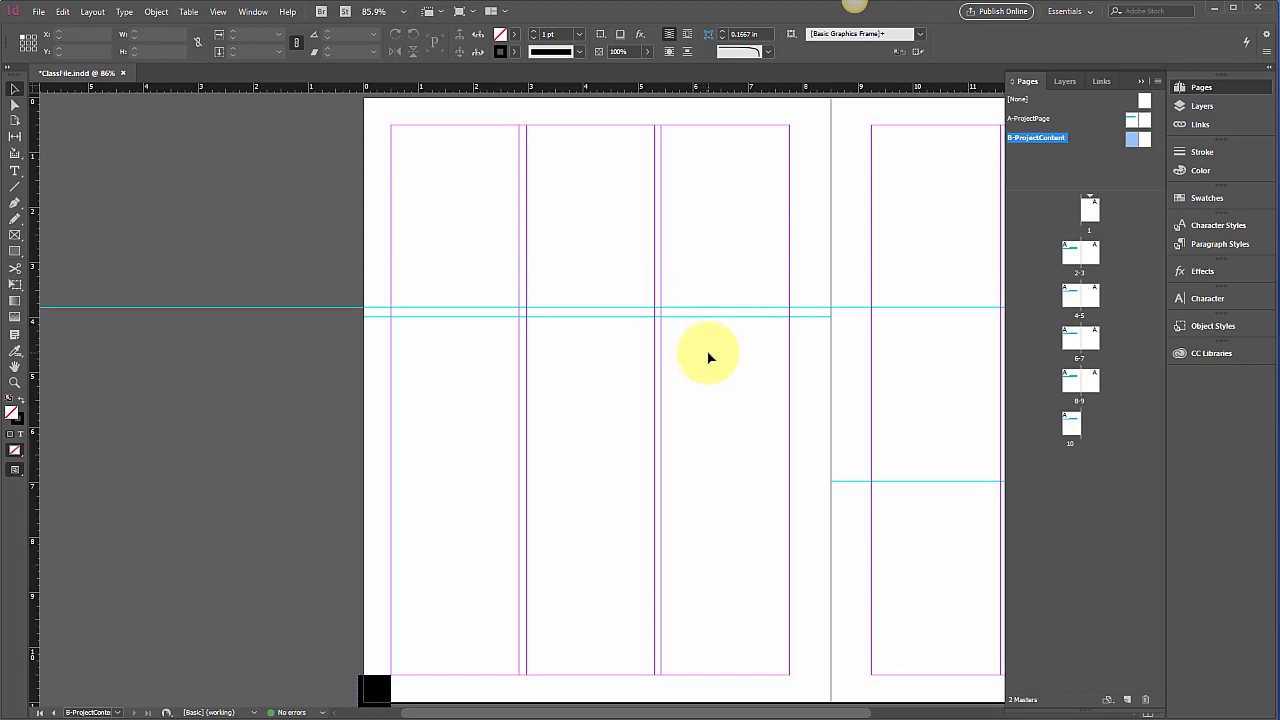
pyautogui.hscroll(6, 708, 356)
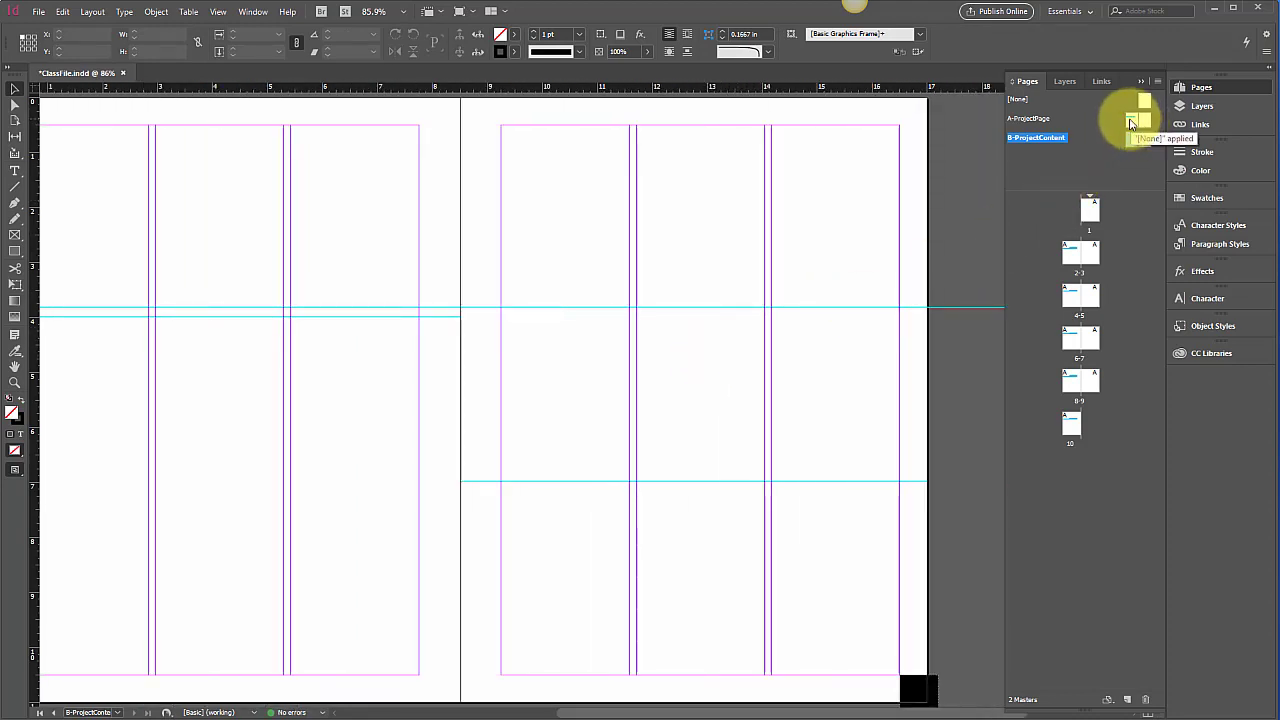
# - Apply the B-ProjectContent master to document pages 4-5 and 8-9
pyautogui.moveTo(1131, 122); pyautogui.dragTo(1117, 227)
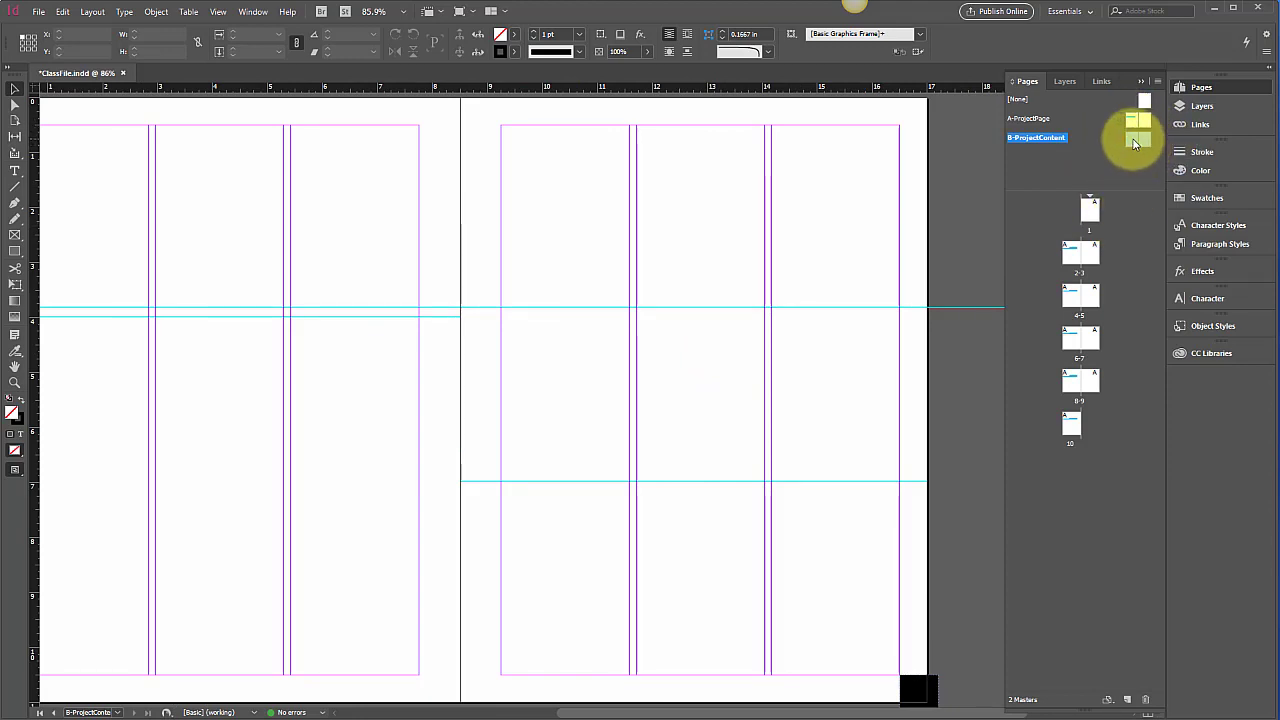
pyautogui.moveTo(1135, 143); pyautogui.dragTo(1073, 302)
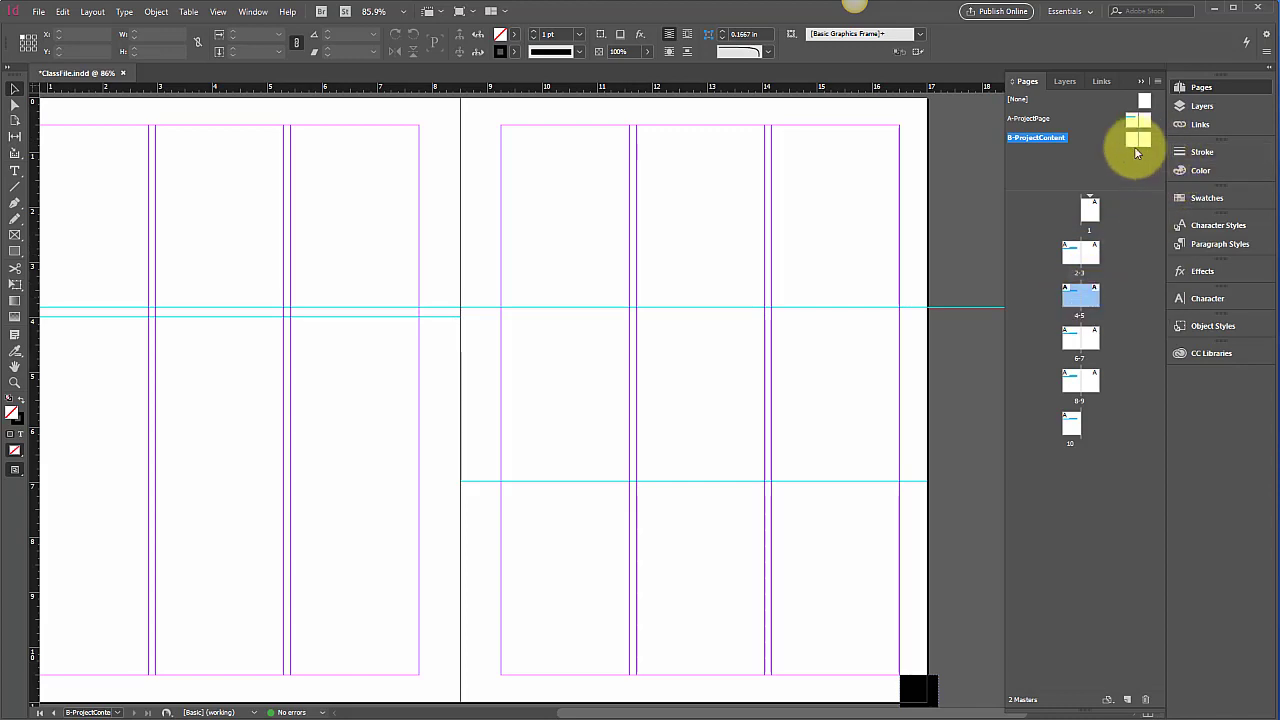
pyautogui.rightClick(1078, 298)
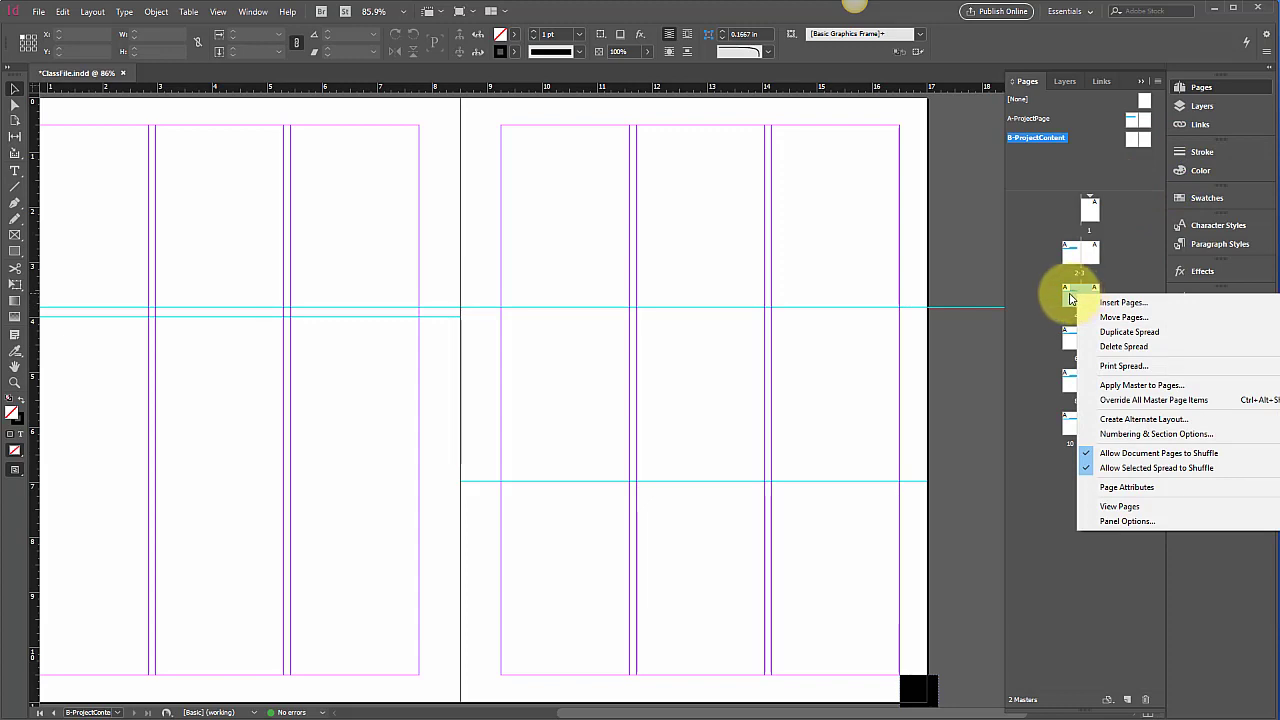
pyautogui.click(1118, 385)
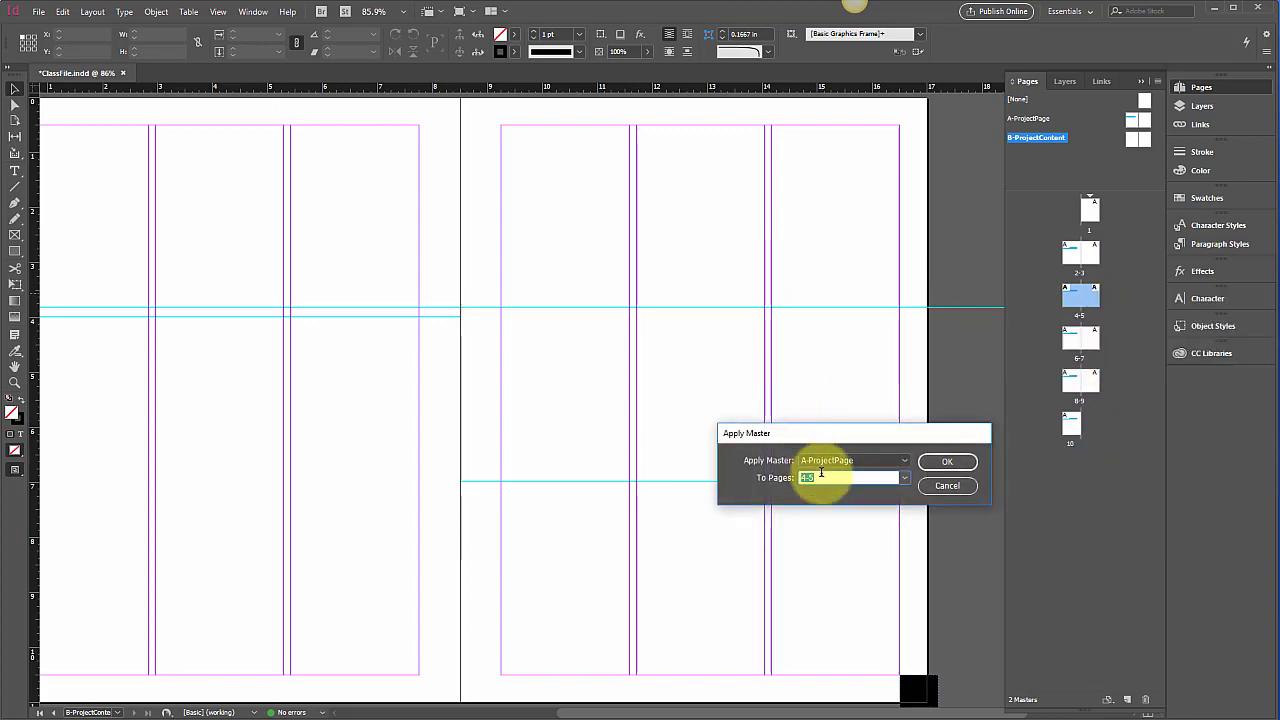
pyautogui.click(852, 461)
pyautogui.click(846, 497)
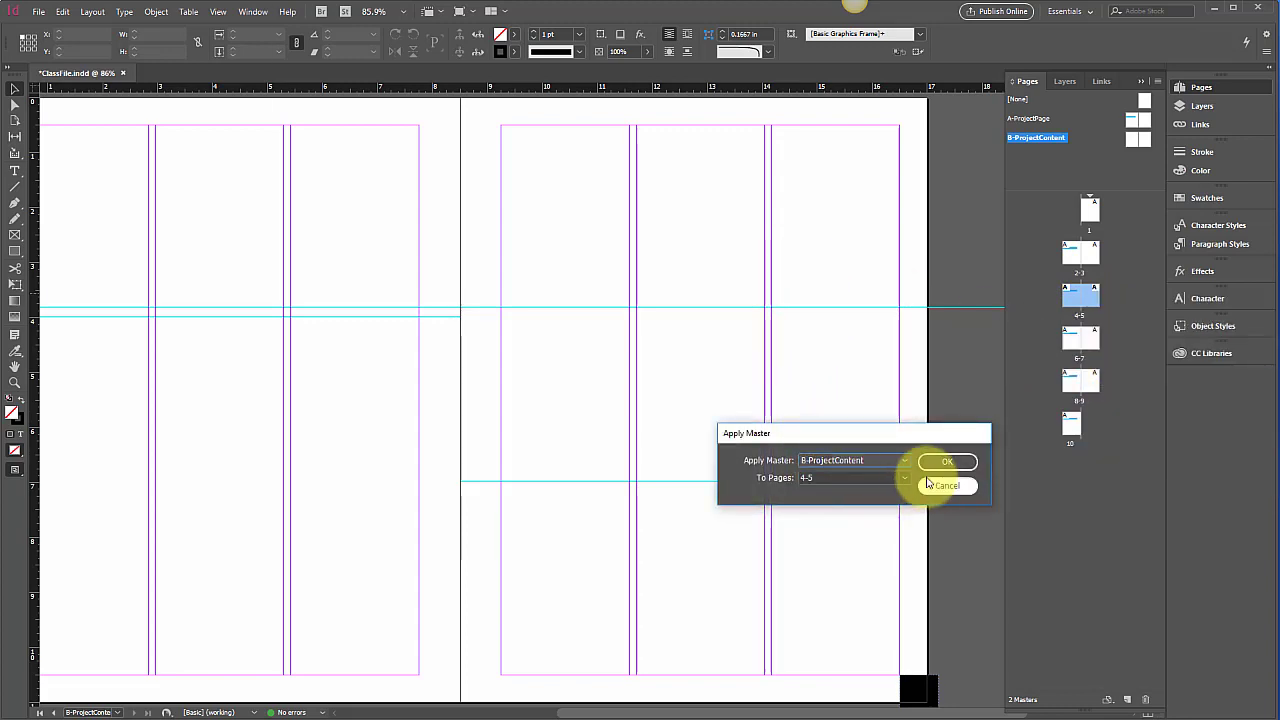
pyautogui.click(946, 461)
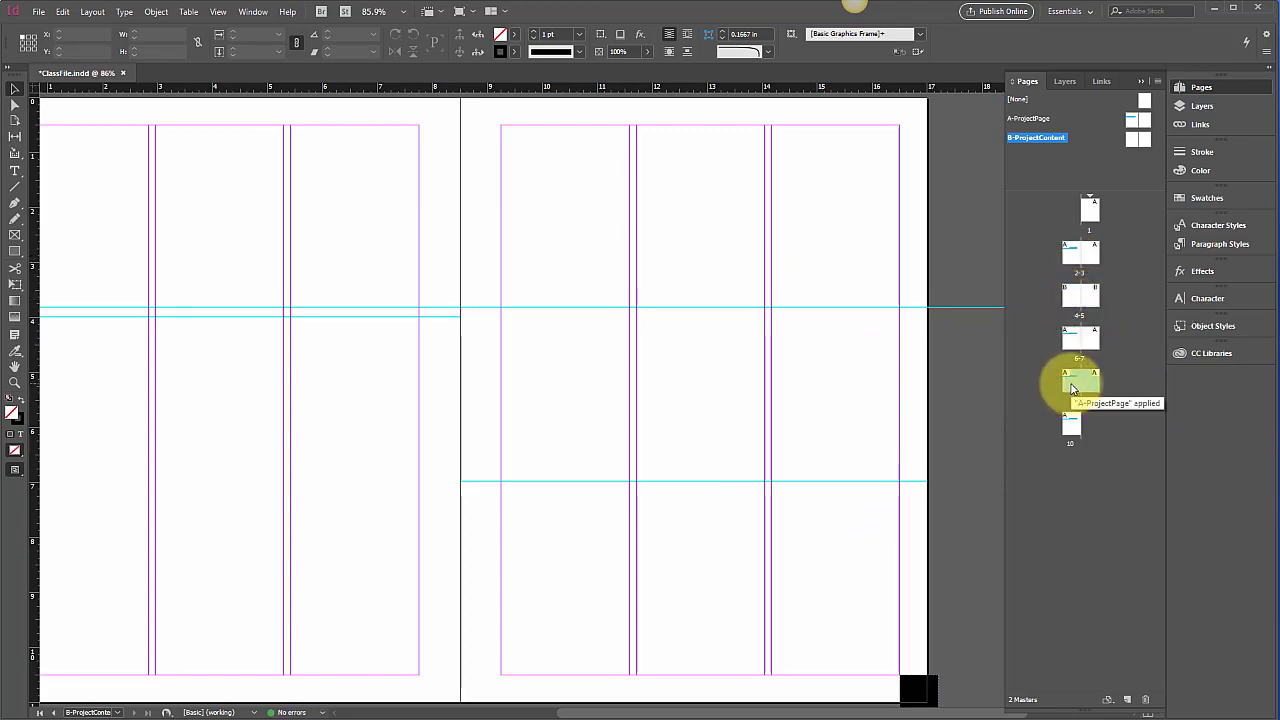
pyautogui.moveTo(1130, 143); pyautogui.dragTo(1080, 378)
pyautogui.moveTo(1143, 148); pyautogui.dragTo(1098, 383)
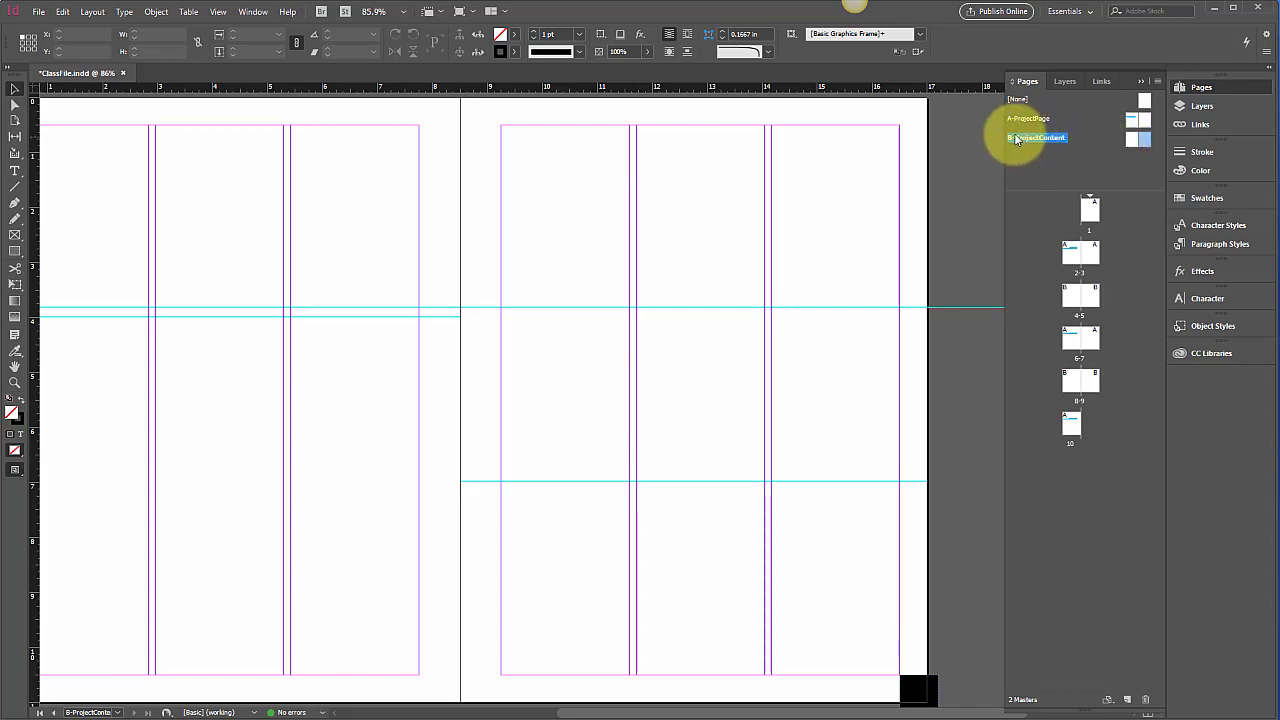
# - Change the prefix of the ProjectContent master spread to C
pyautogui.click(1158, 84)
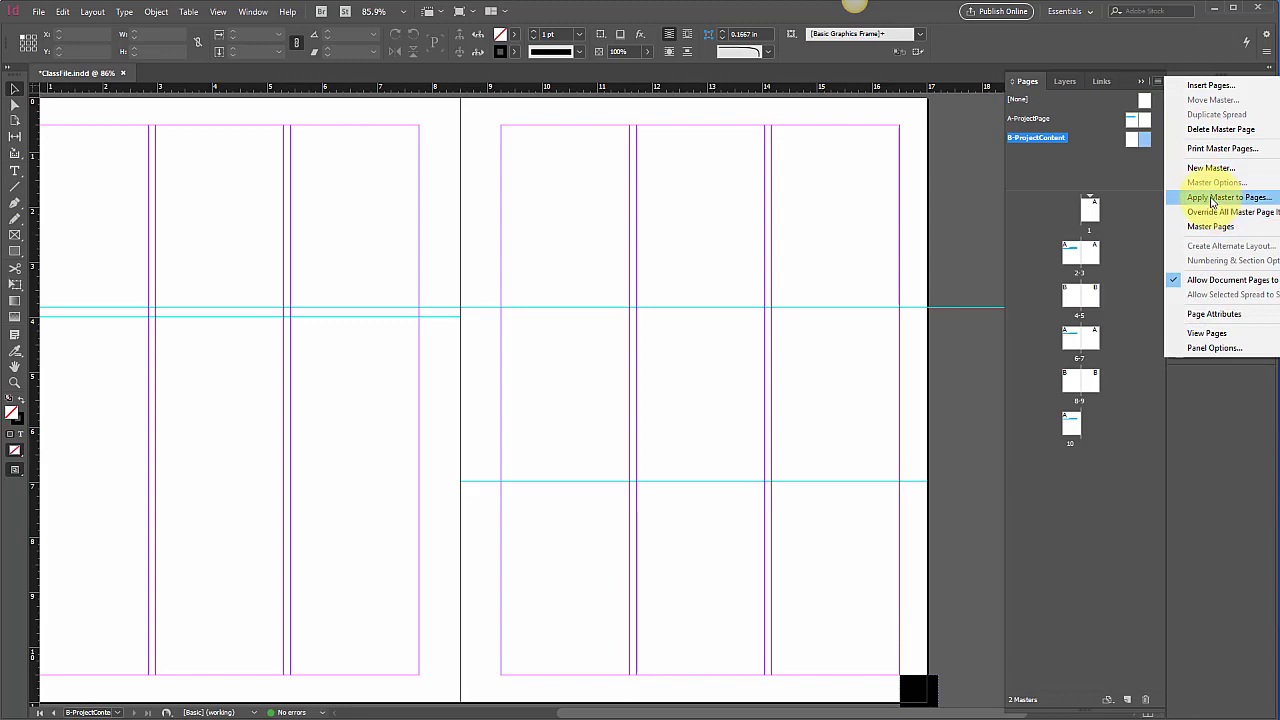
pyautogui.click(1041, 140)
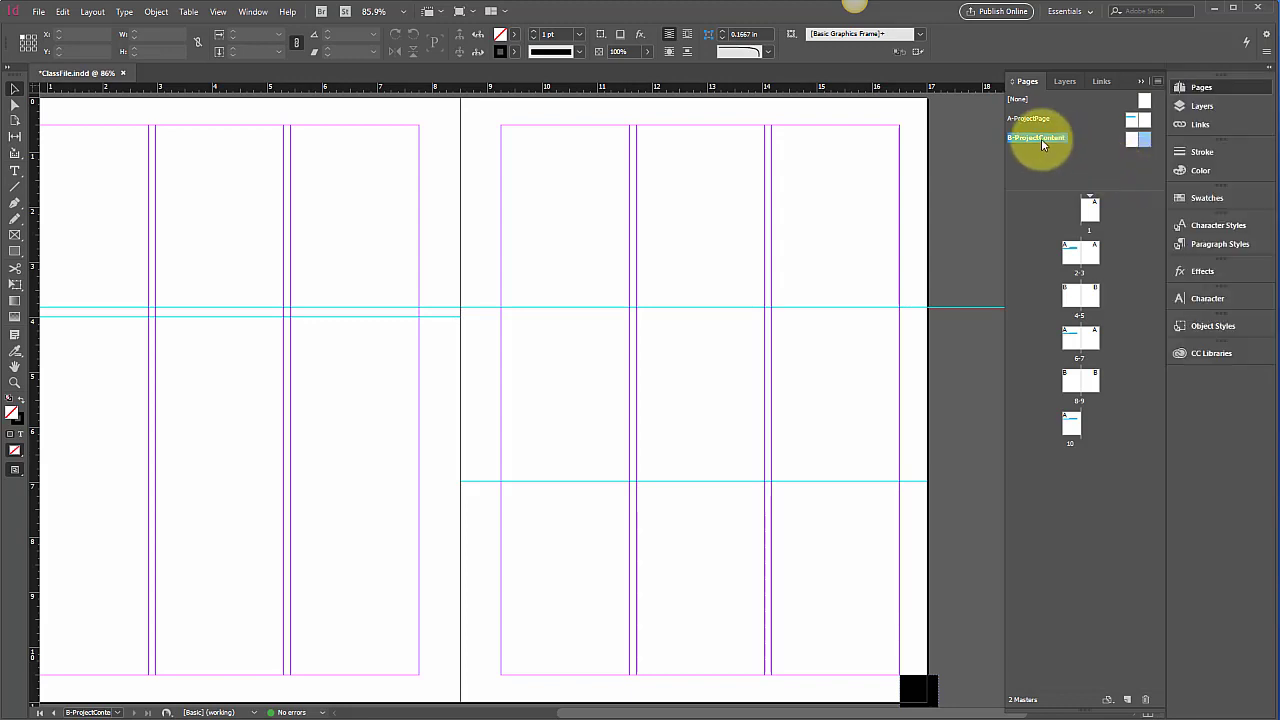
pyautogui.click(1158, 84)
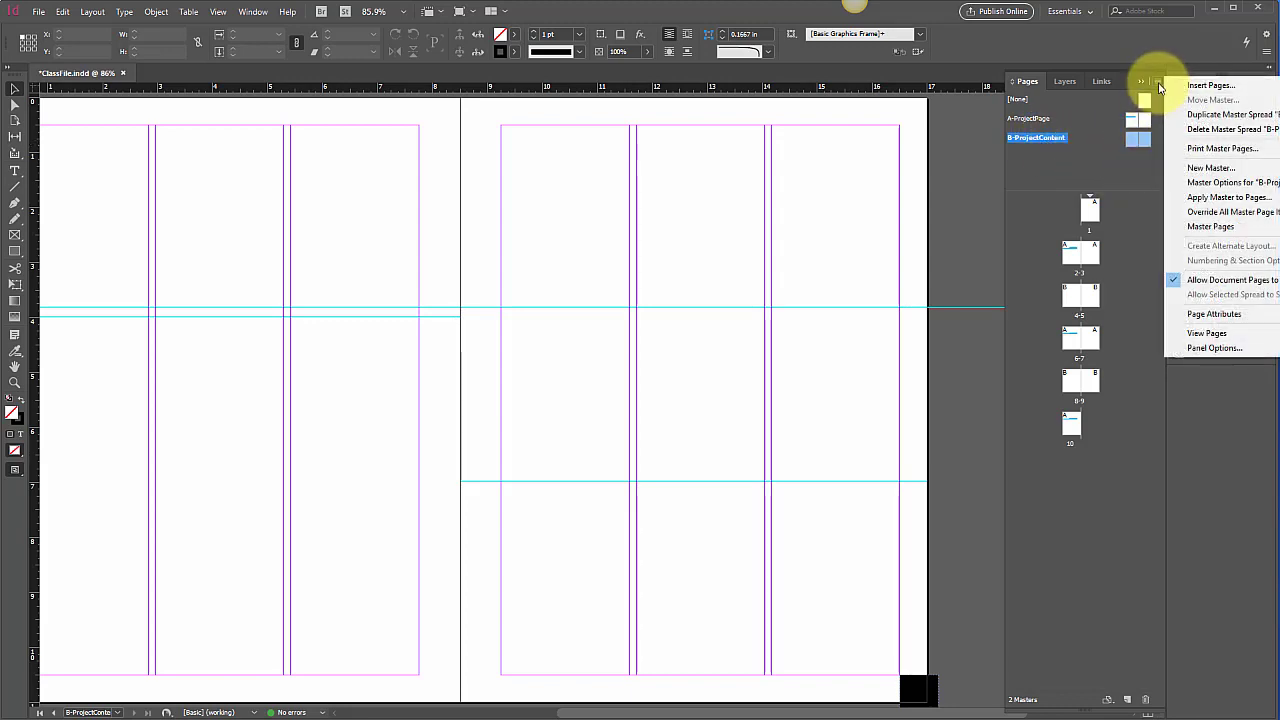
pyautogui.click(1243, 183)
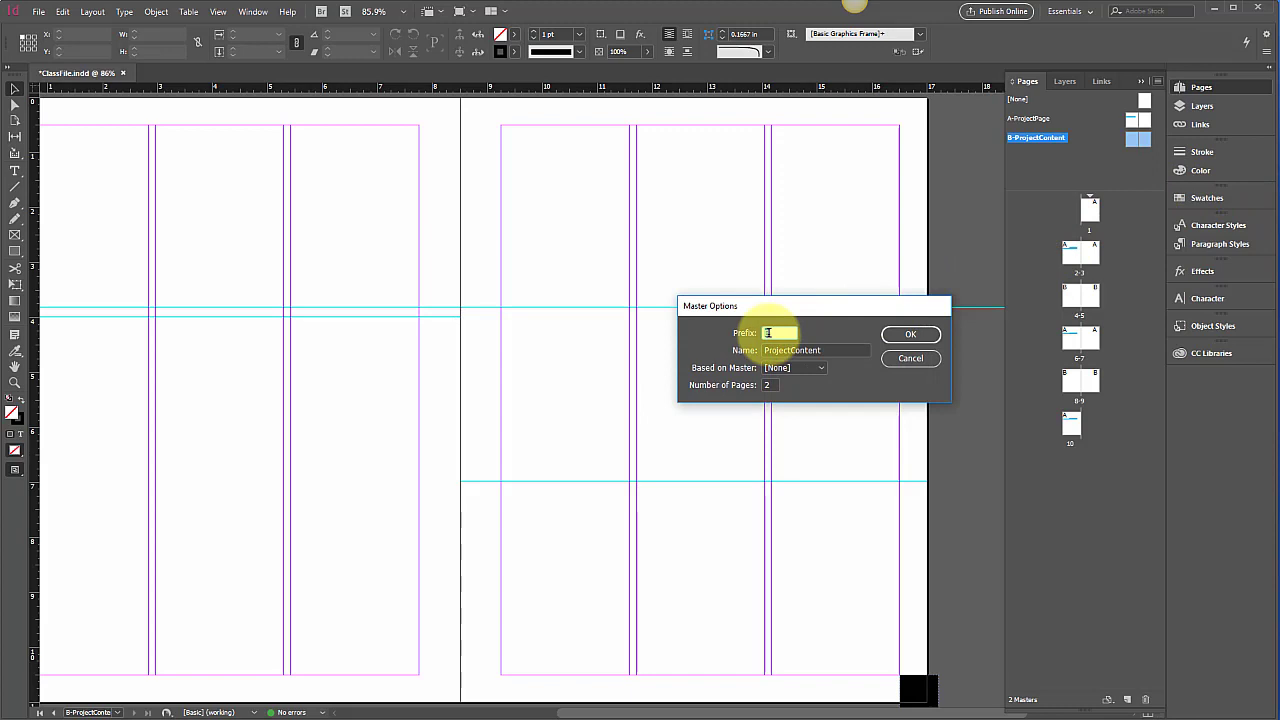
pyautogui.write('C')
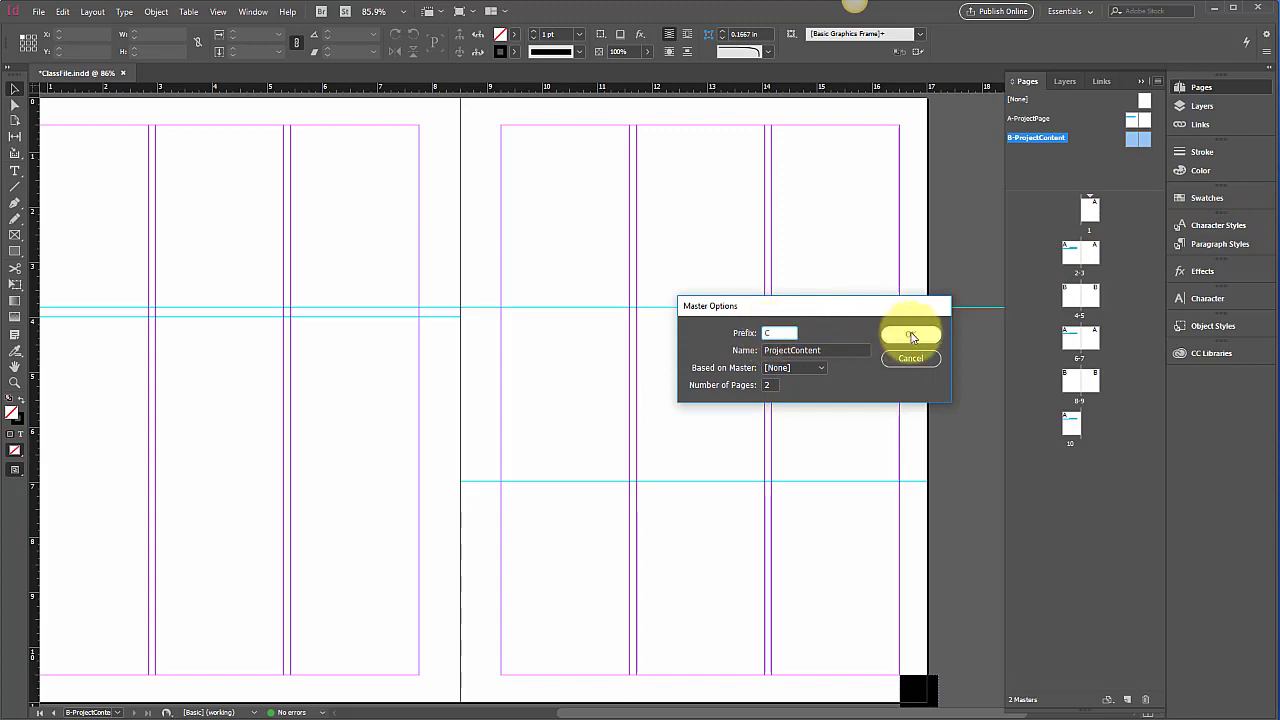
pyautogui.click(910, 334)
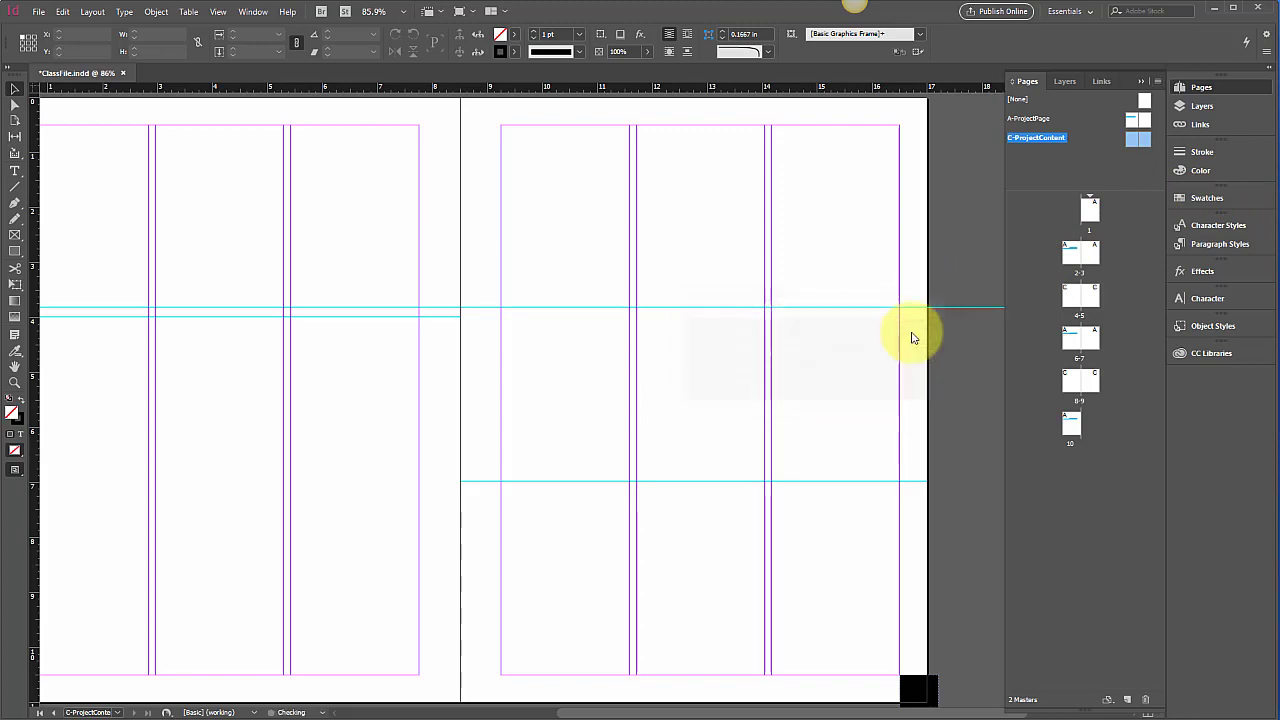
pyautogui.click(1029, 164)
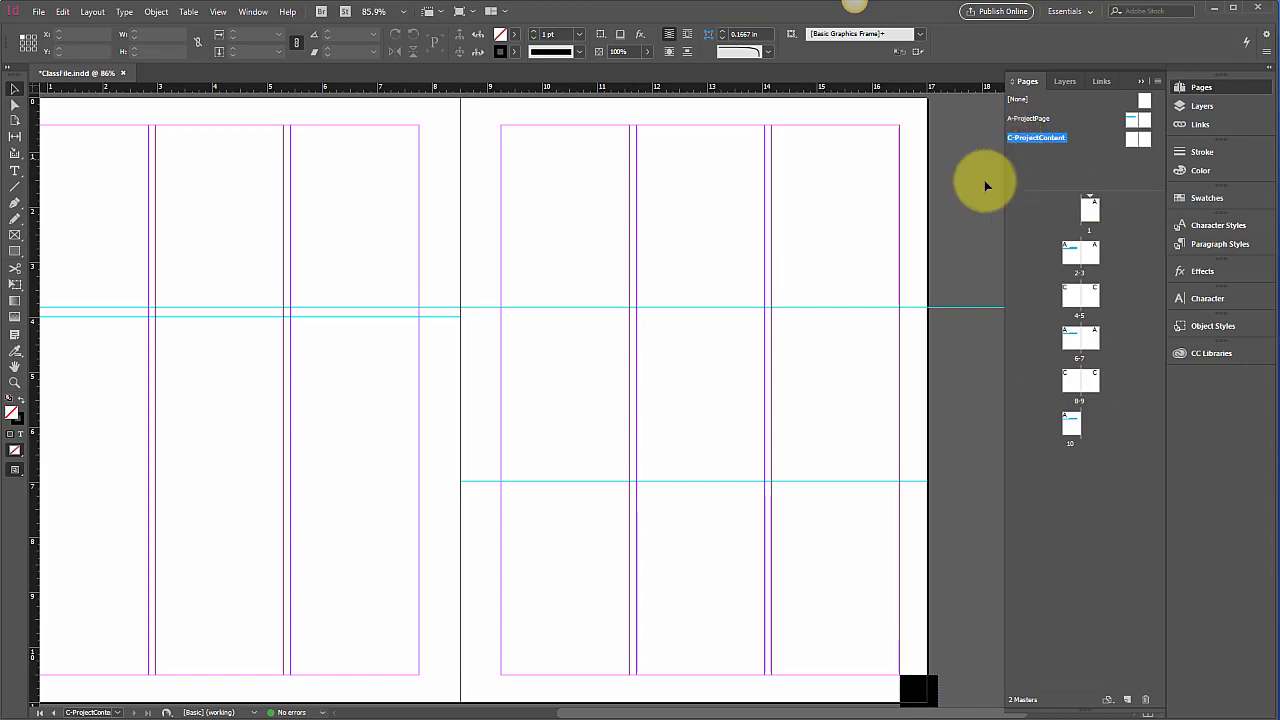
# - Override the master title frame on page 2 and replace its text with "PROJECT 1"
pyautogui.doubleClick(1071, 254)
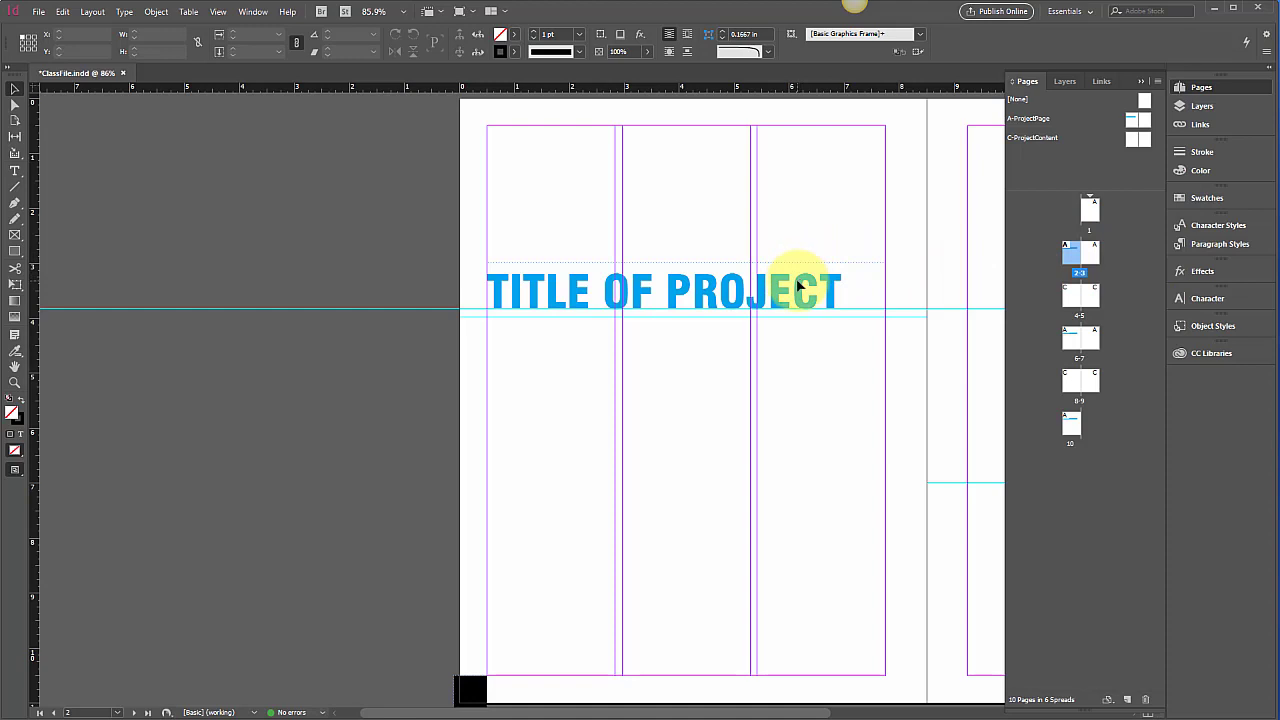
pyautogui.click(704, 280)
pyautogui.doubleClick(712, 284)
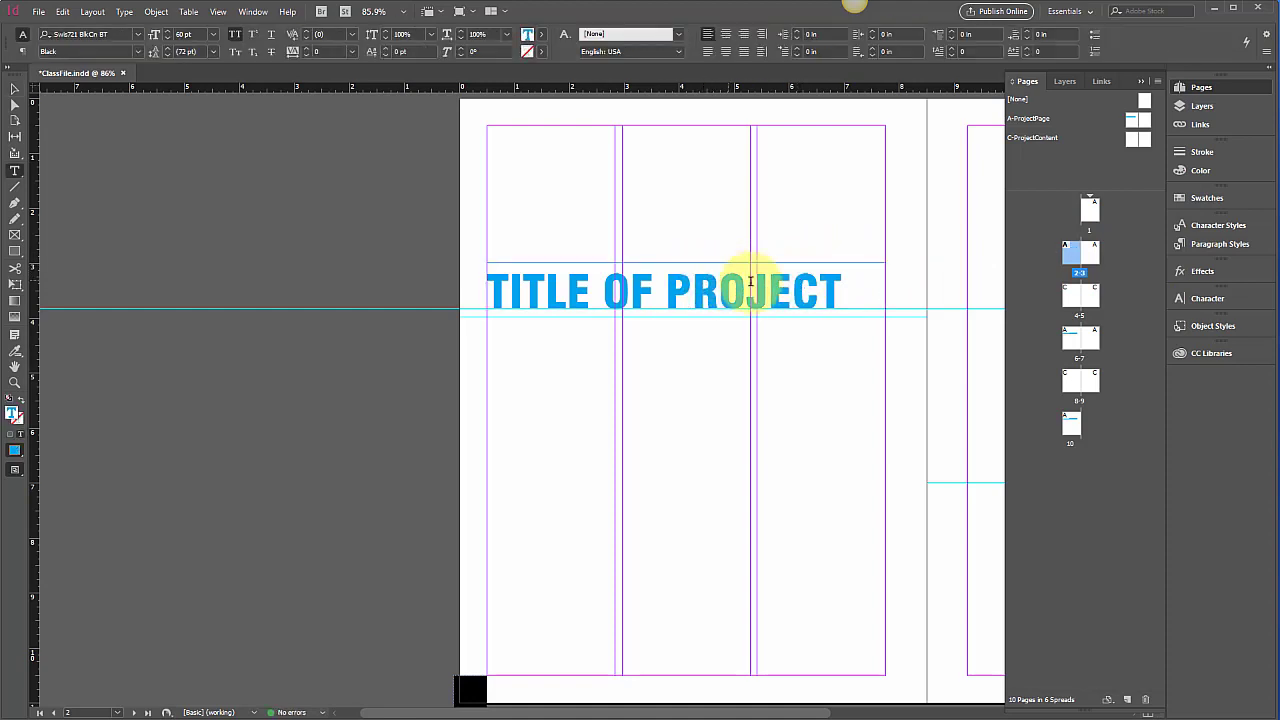
pyautogui.moveTo(845, 290); pyautogui.dragTo(493, 299)
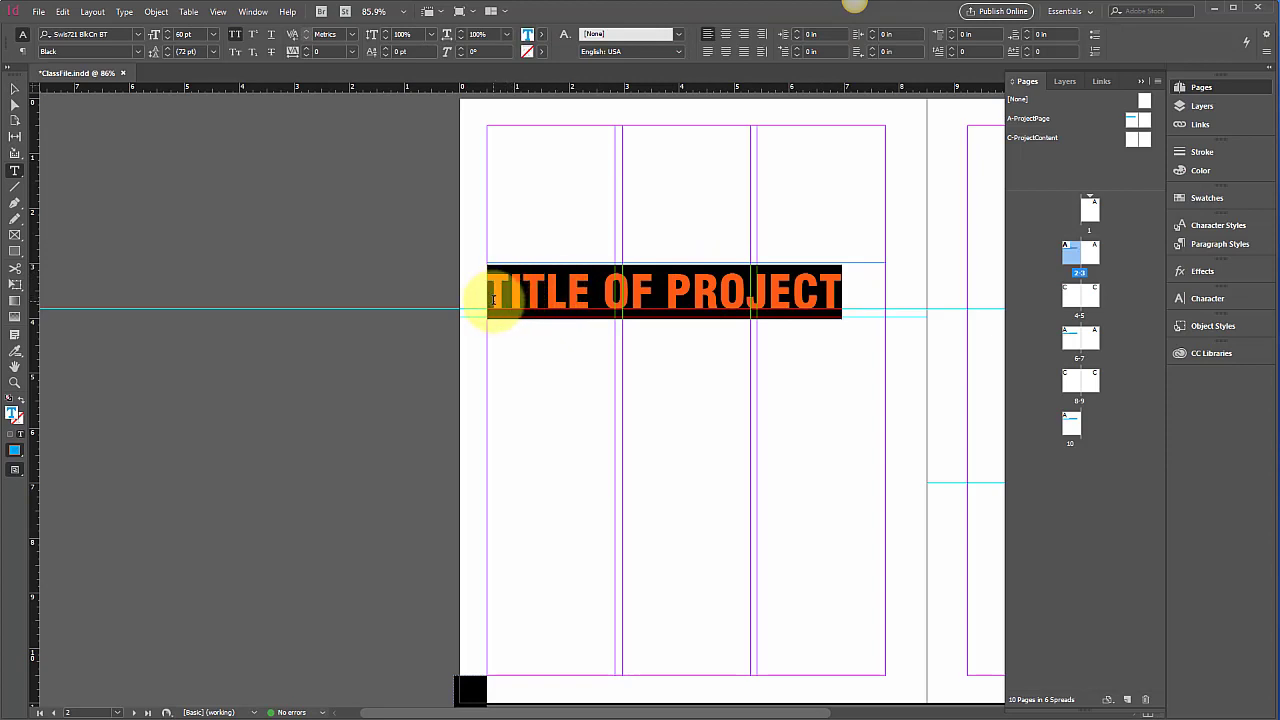
pyautogui.write('PROJECT 1')
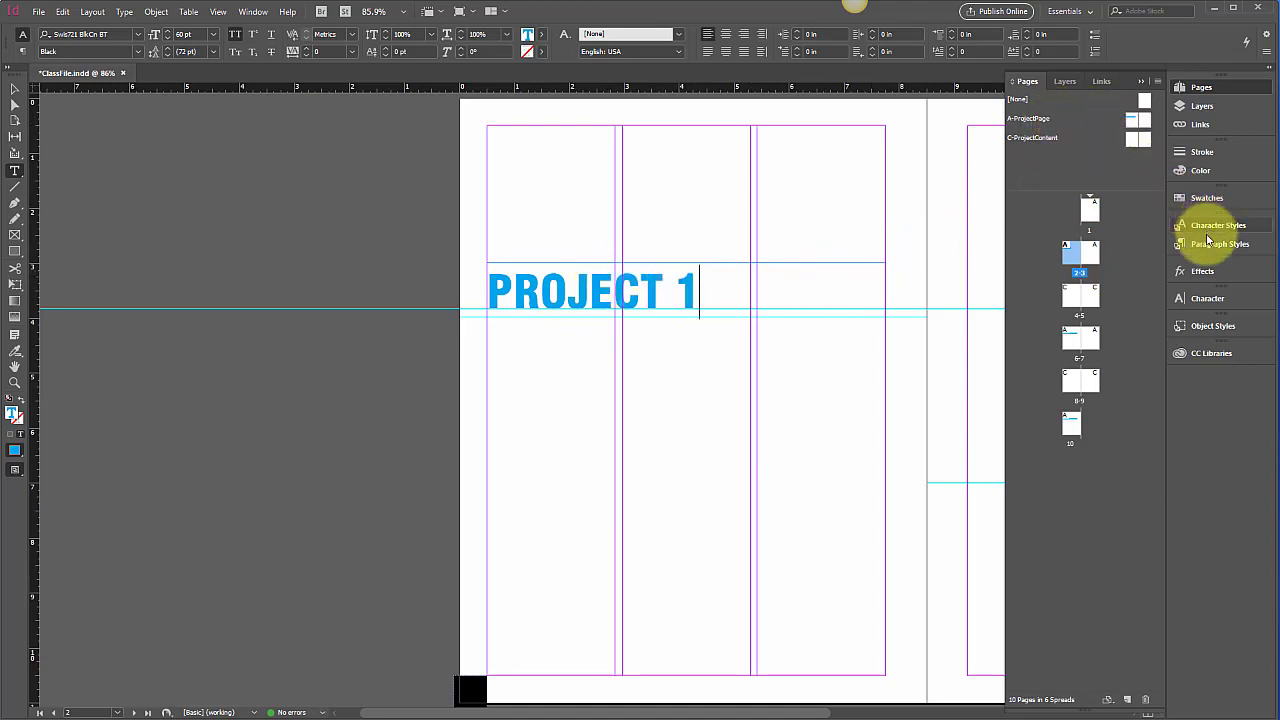
pyautogui.click(863, 354)
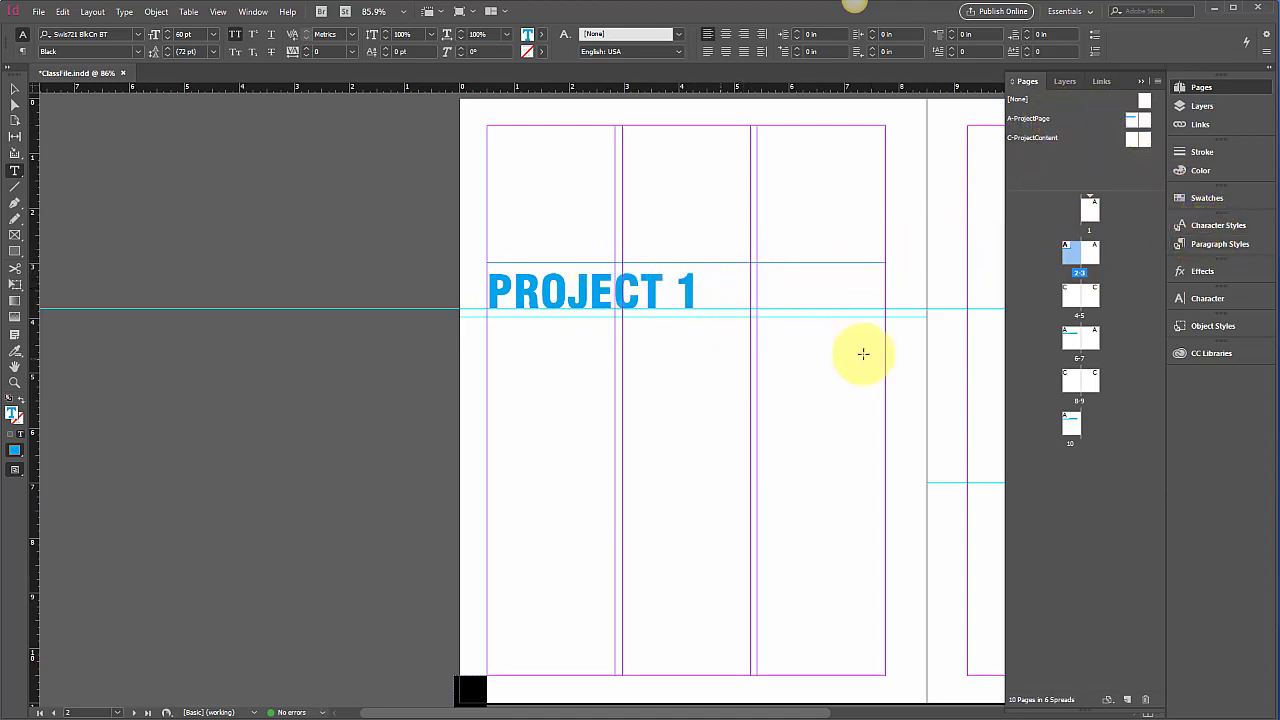
# - Override the master title frame on page 6 and change its text to "PROJECT 2"
pyautogui.doubleClick(1072, 338)
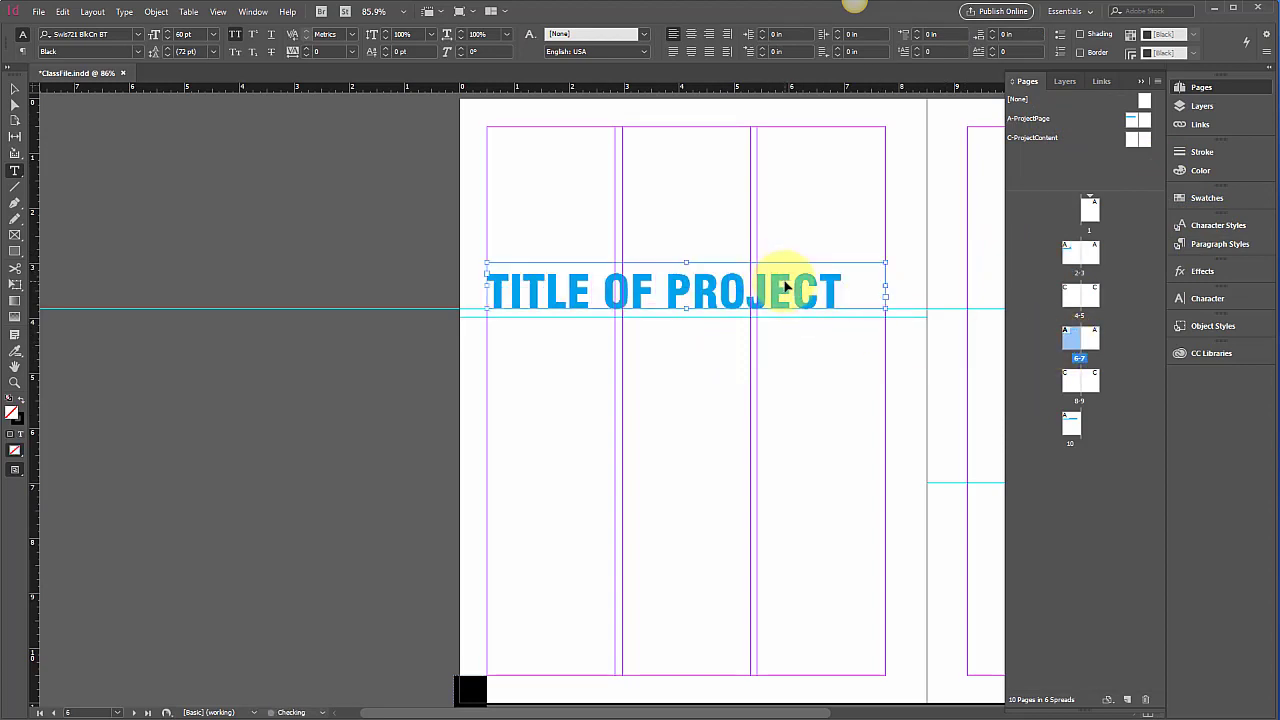
pyautogui.moveTo(666, 290); pyautogui.dragTo(400, 306)
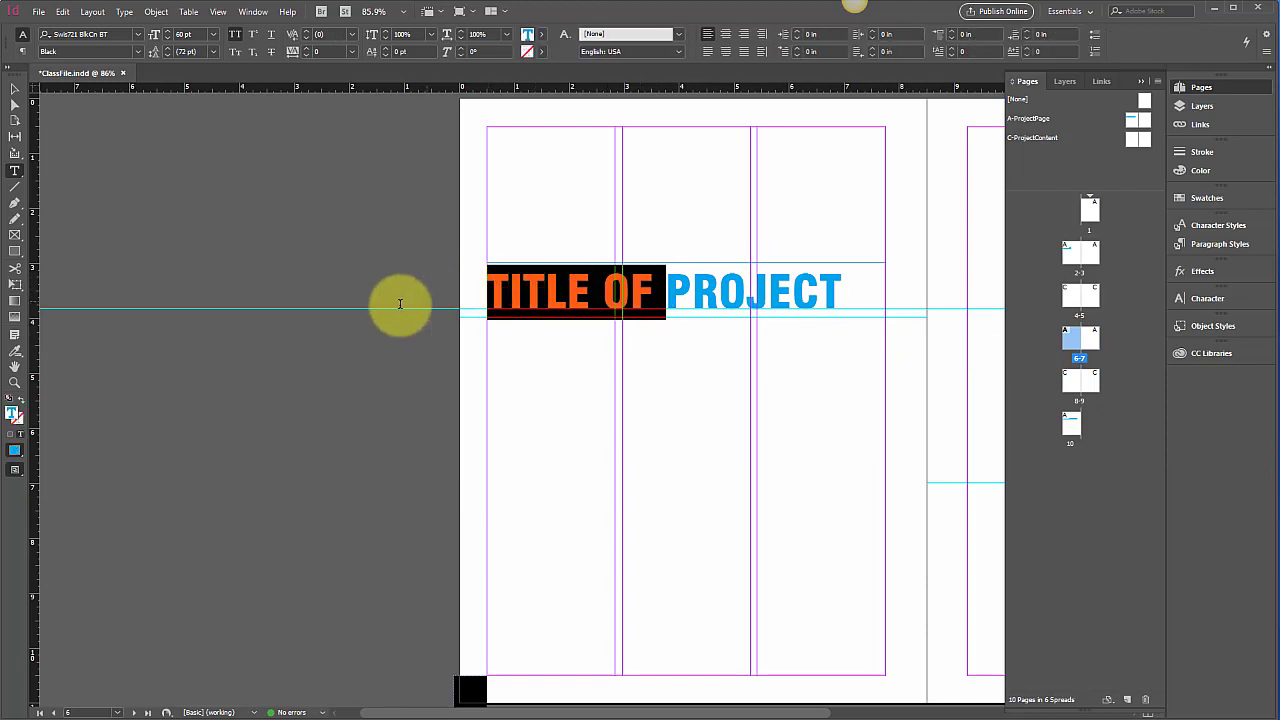
pyautogui.press('BackSpace')
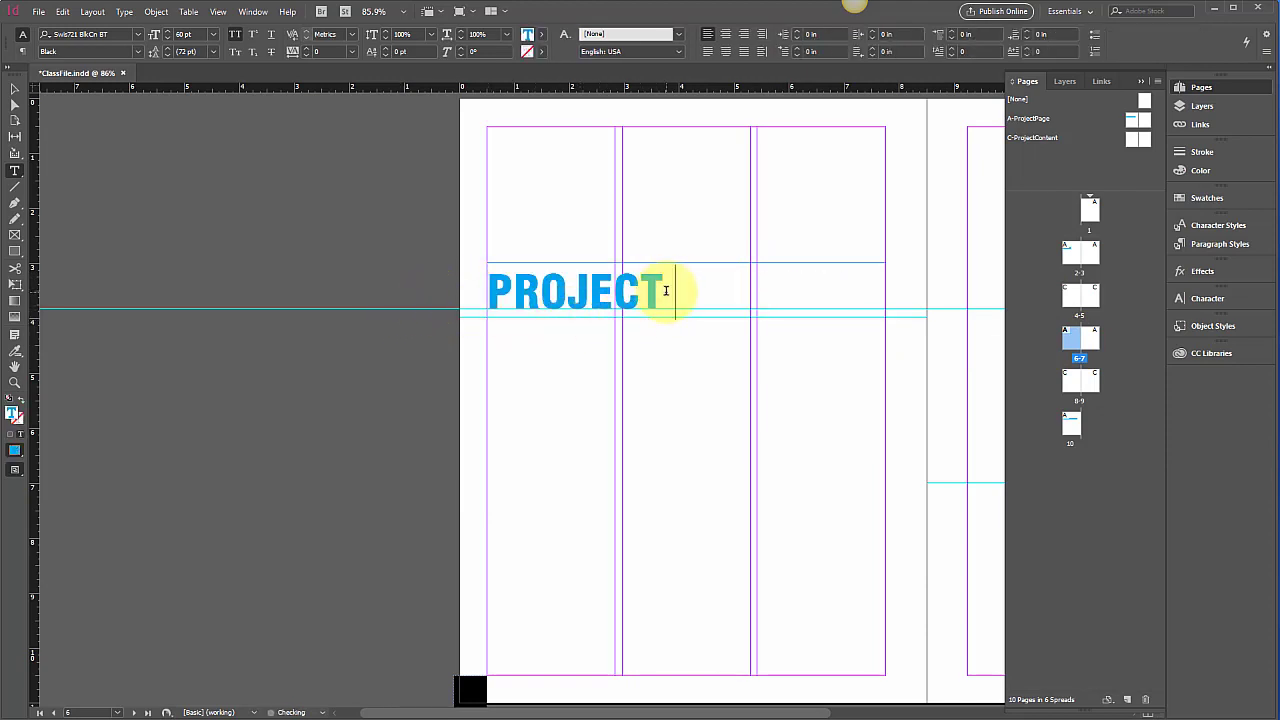
pyautogui.write('2')
pyautogui.click(15, 89)
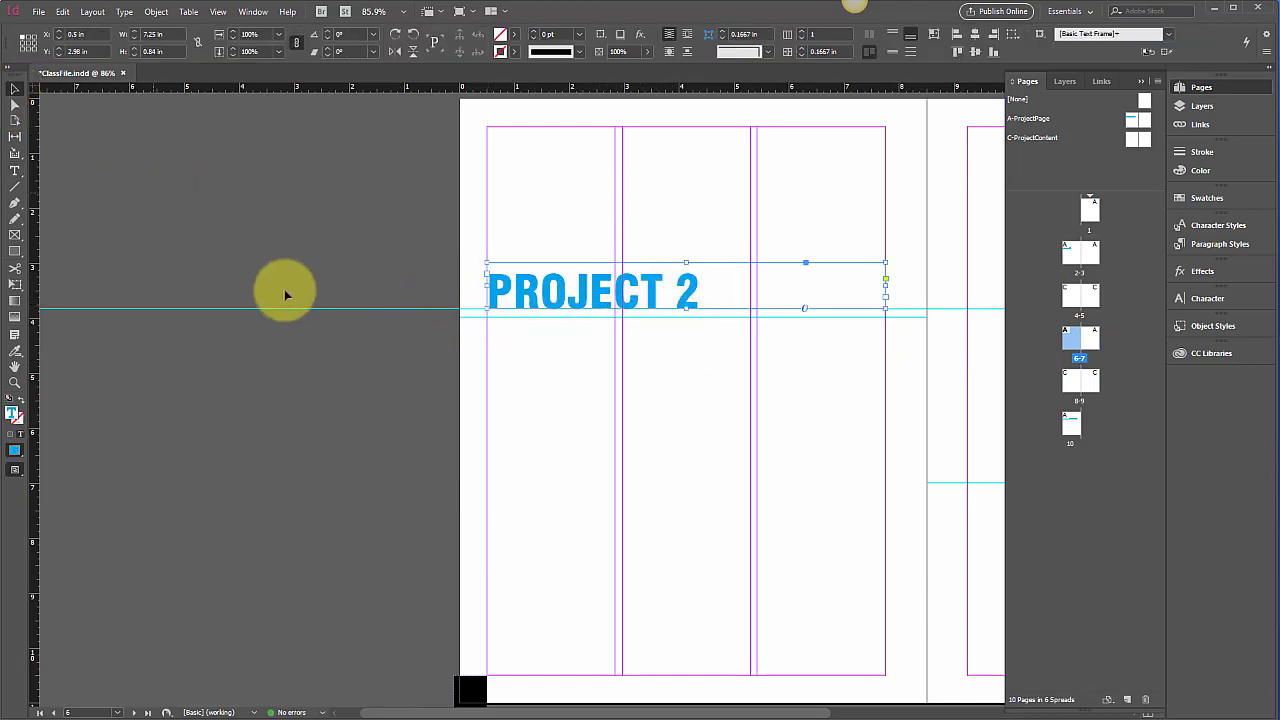
pyautogui.click(556, 372)
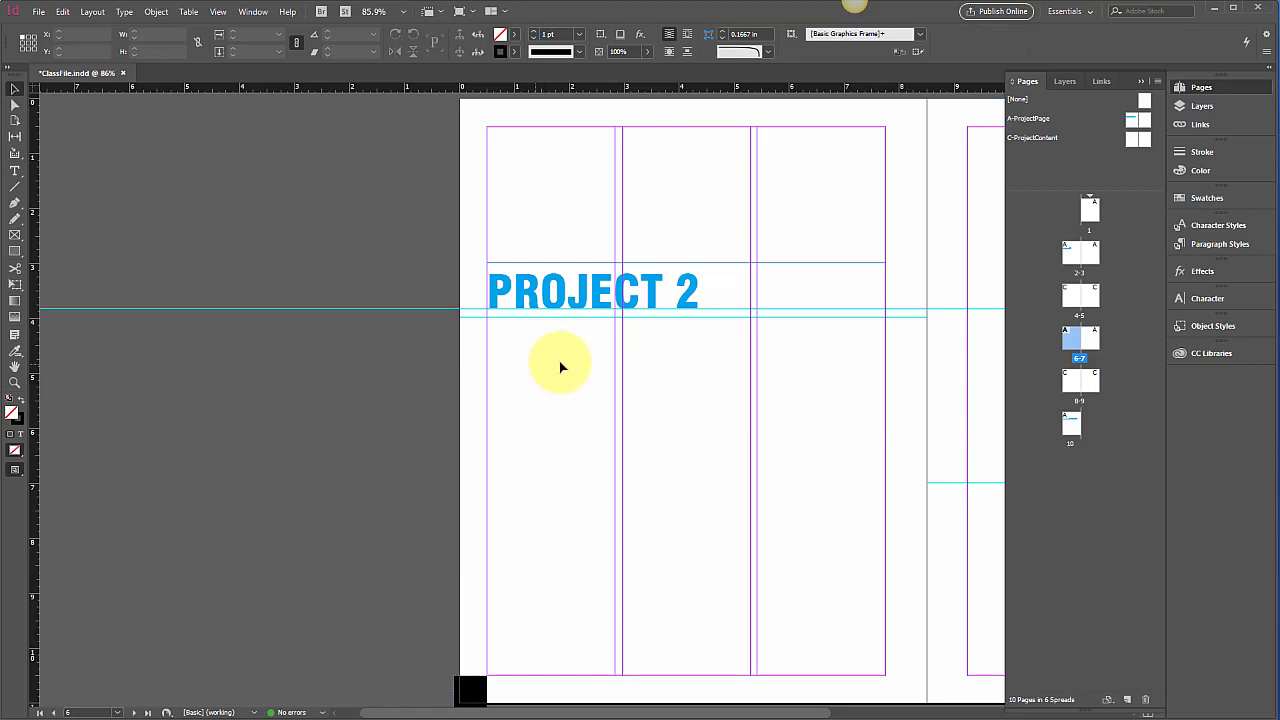
# - Edit the Title paragraph style with page 2 in view and set its character fill to magenta, C=0 M=100 Y=0 K=0
pyautogui.doubleClick(1133, 120)
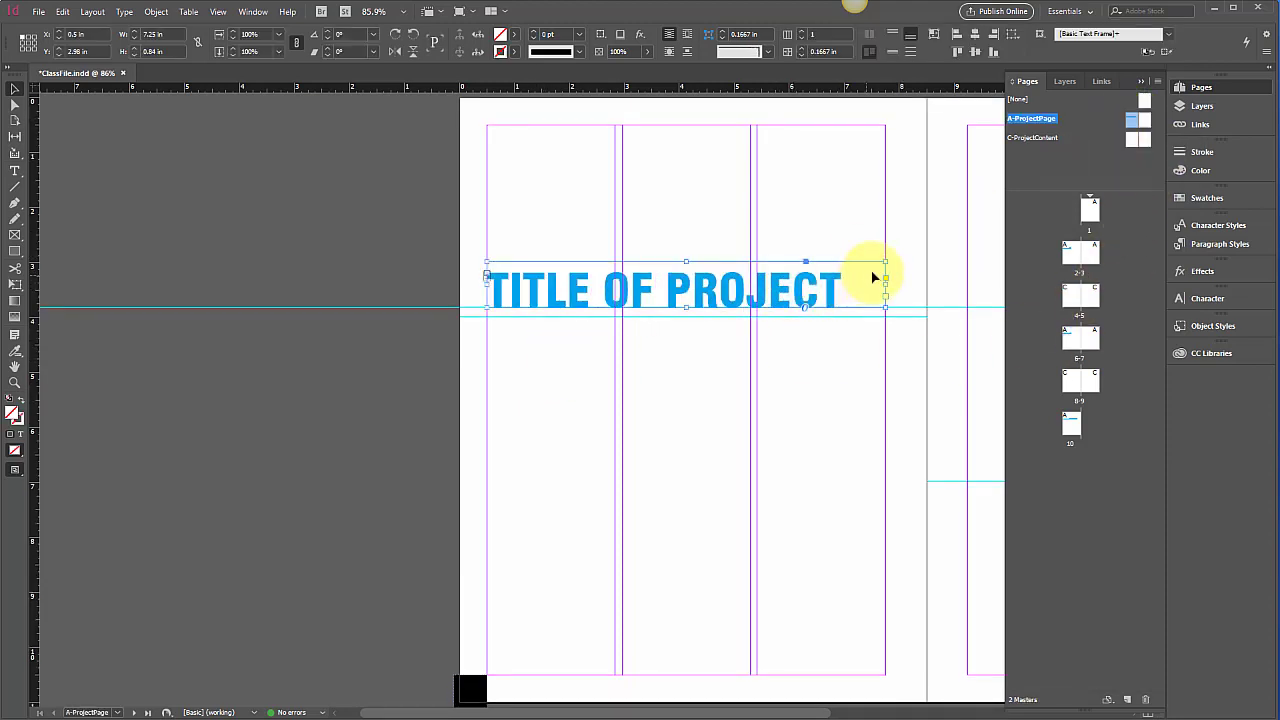
pyautogui.doubleClick(1072, 253)
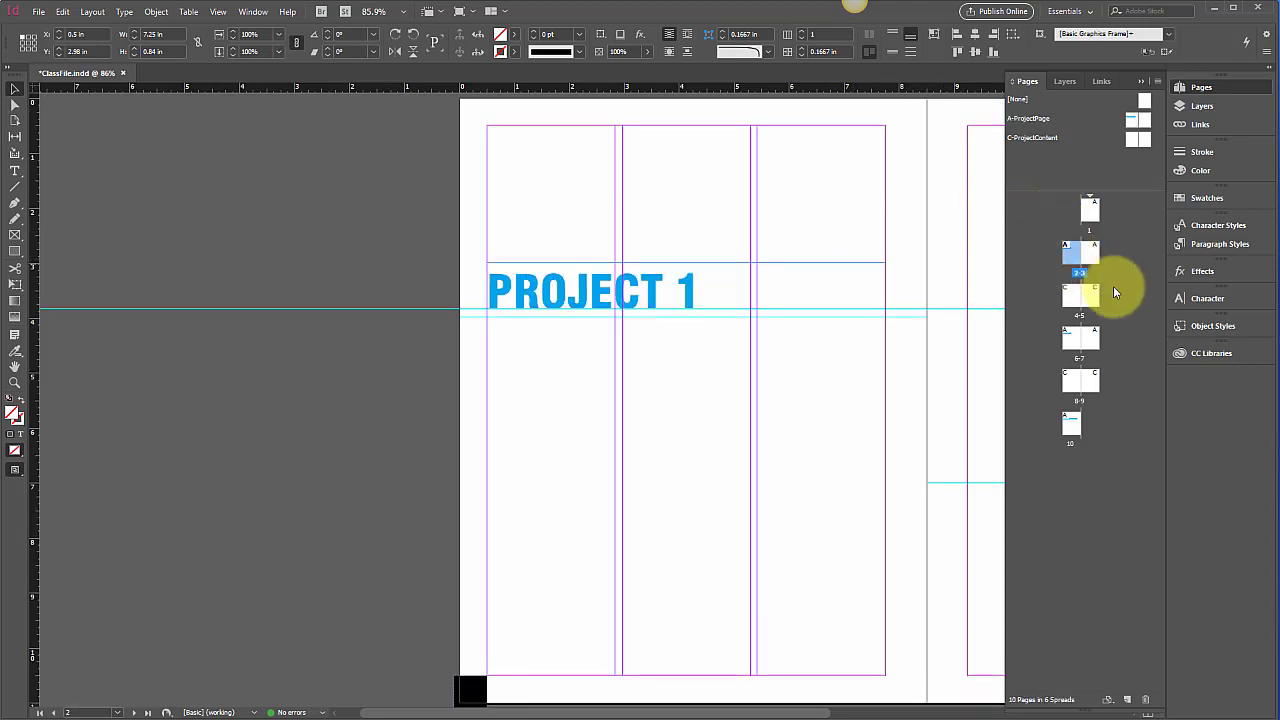
pyautogui.click(1205, 244)
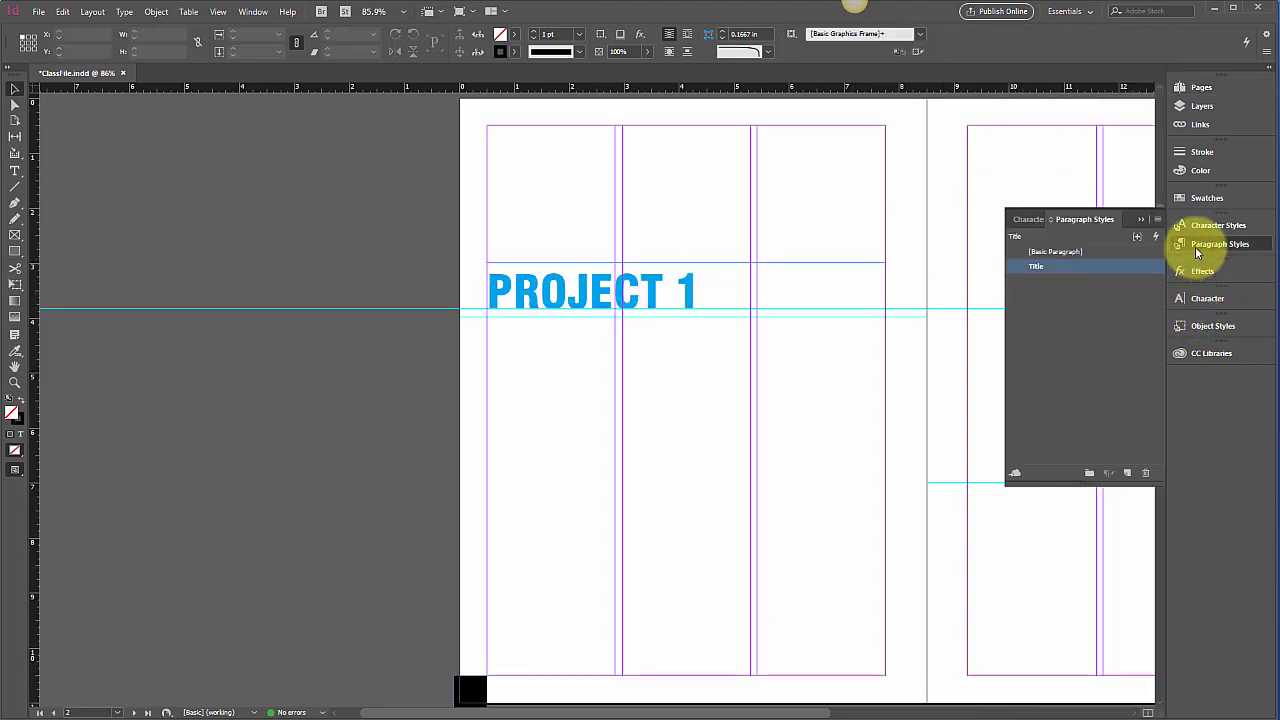
pyautogui.doubleClick(1017, 264)
pyautogui.moveTo(630, 118); pyautogui.dragTo(420, 329)
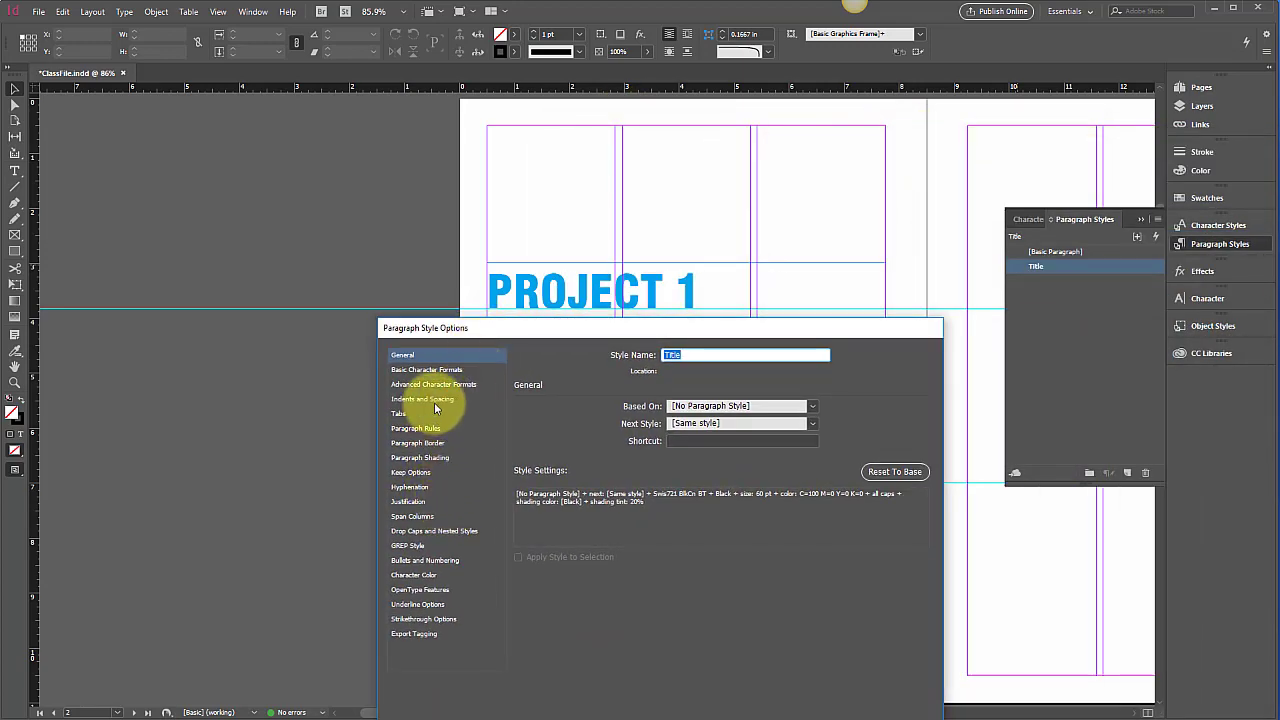
pyautogui.click(412, 575)
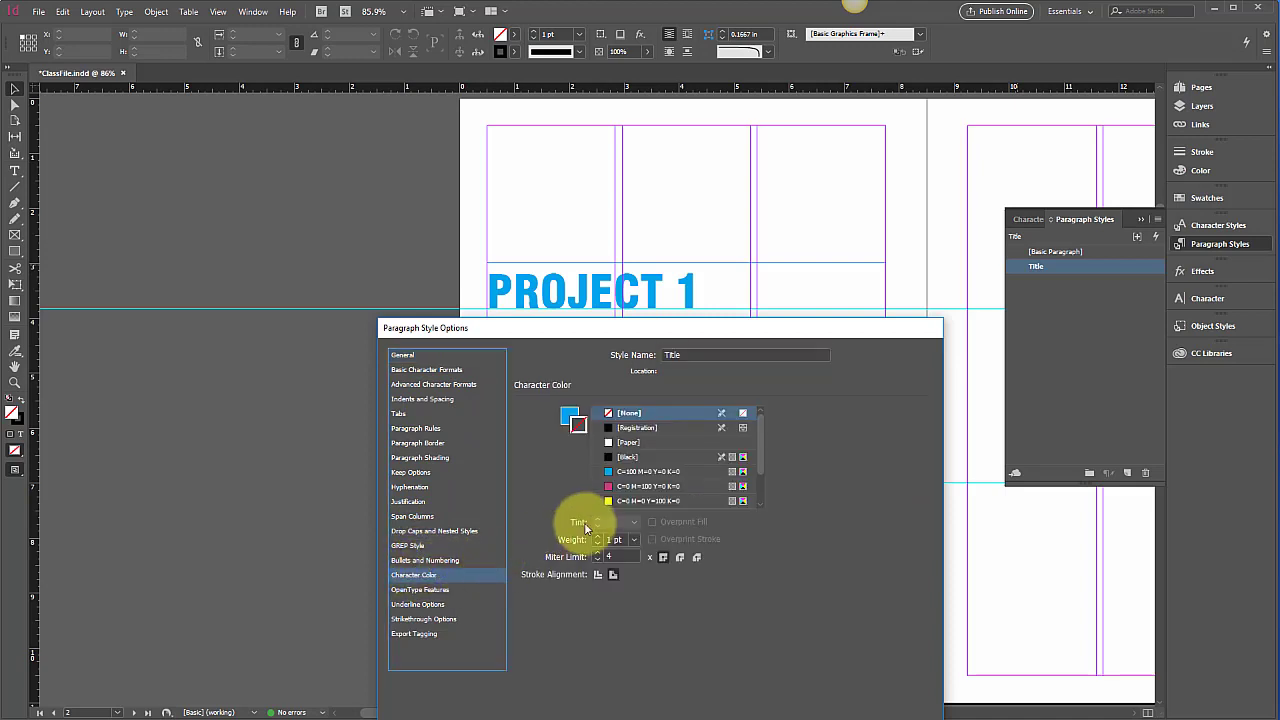
pyautogui.click(569, 415)
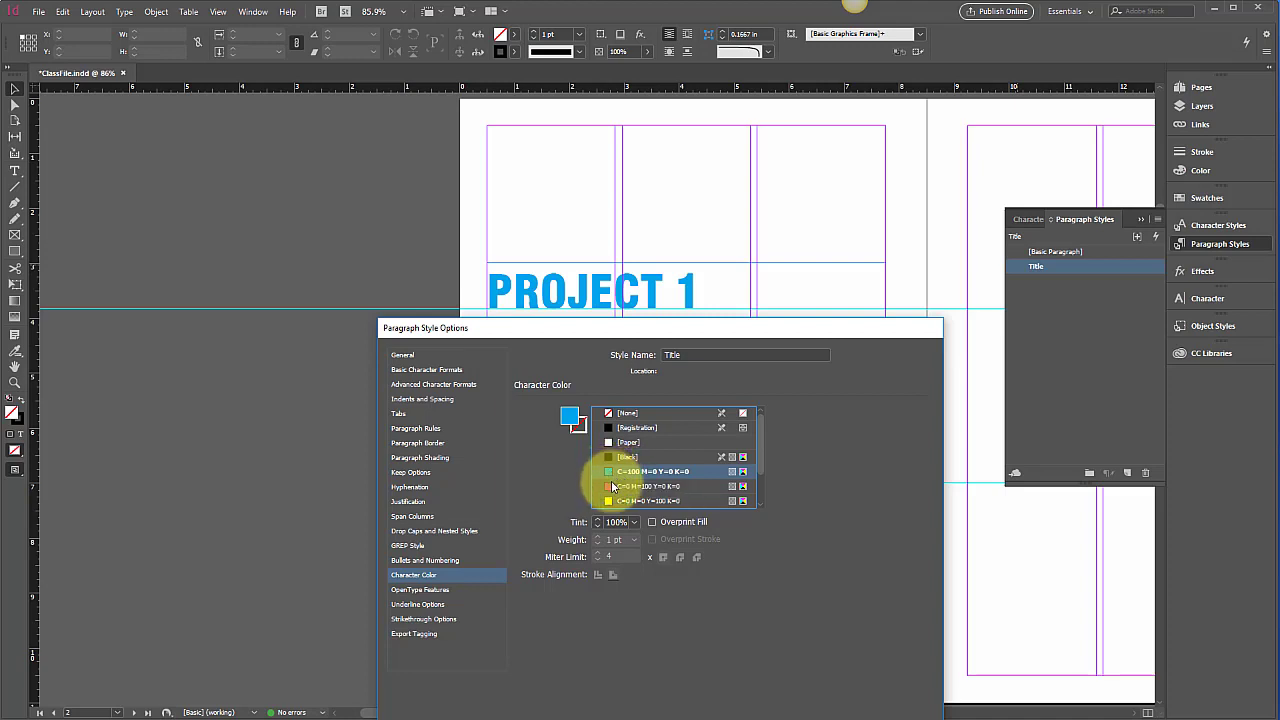
pyautogui.click(611, 487)
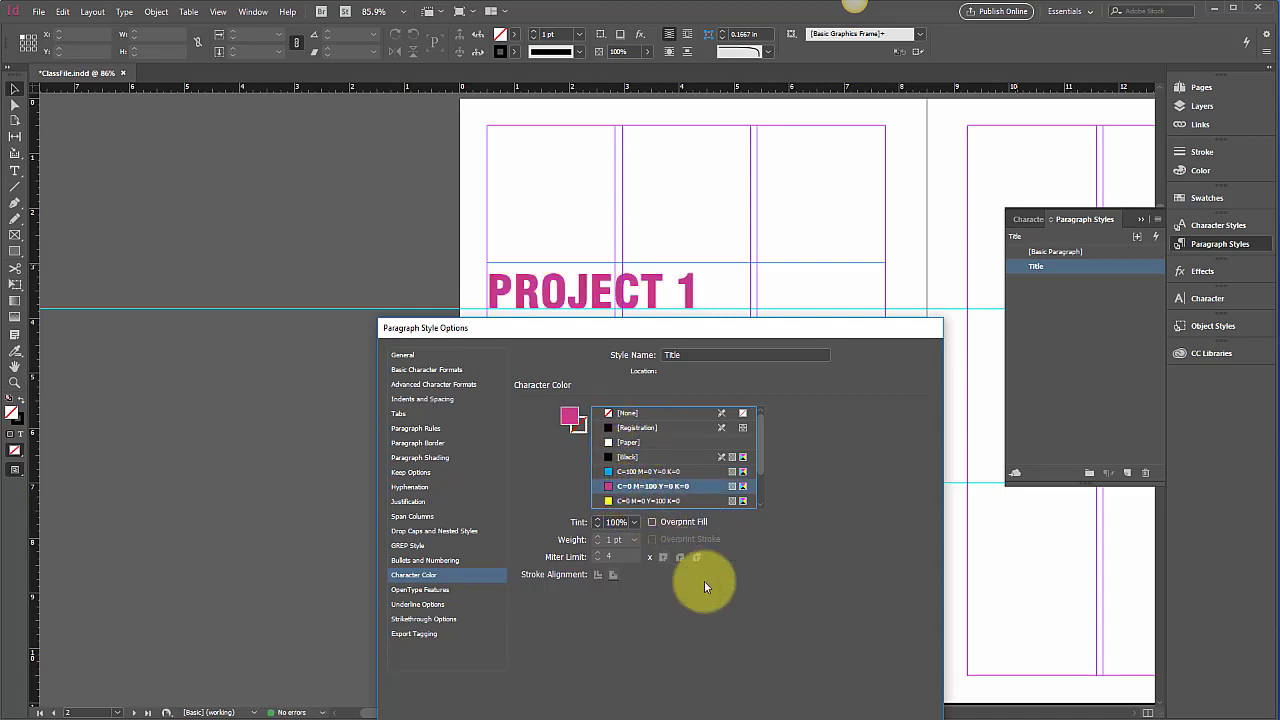
# - Give the Title style a C=0 M=100 Y=0 K=0 character stroke with no fill, and save the style
pyautogui.click(578, 424)
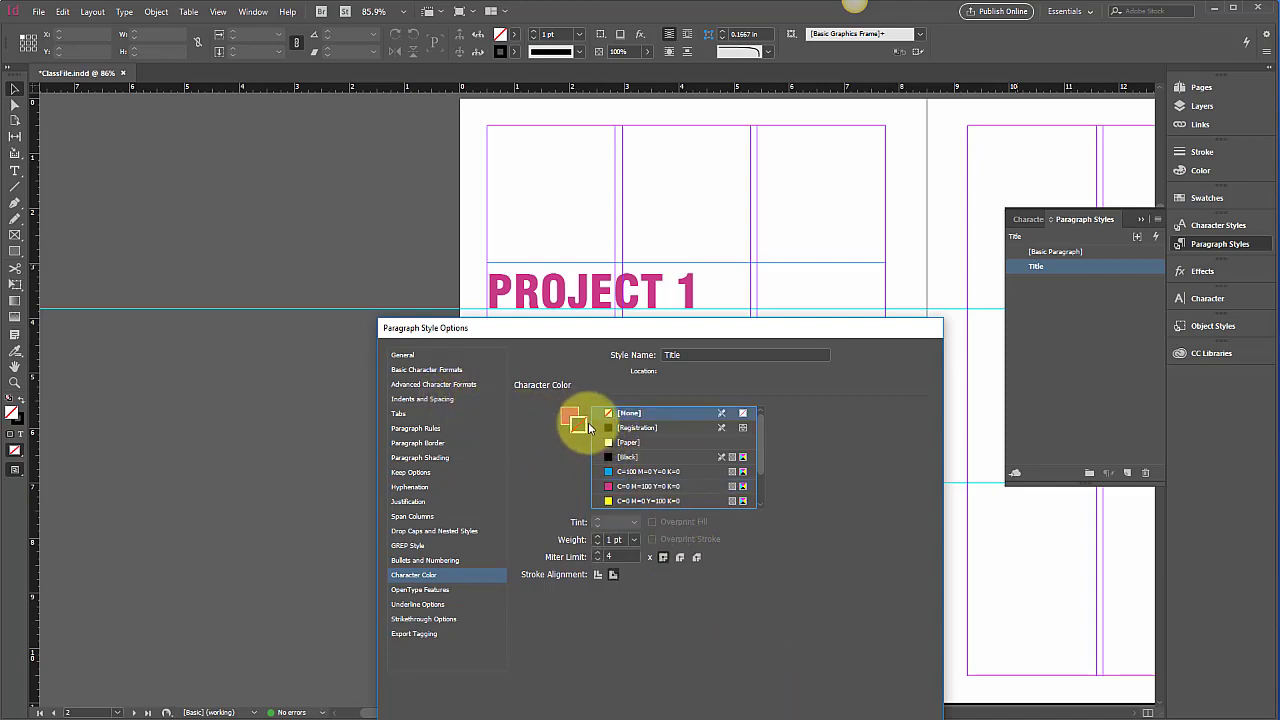
pyautogui.click(568, 412)
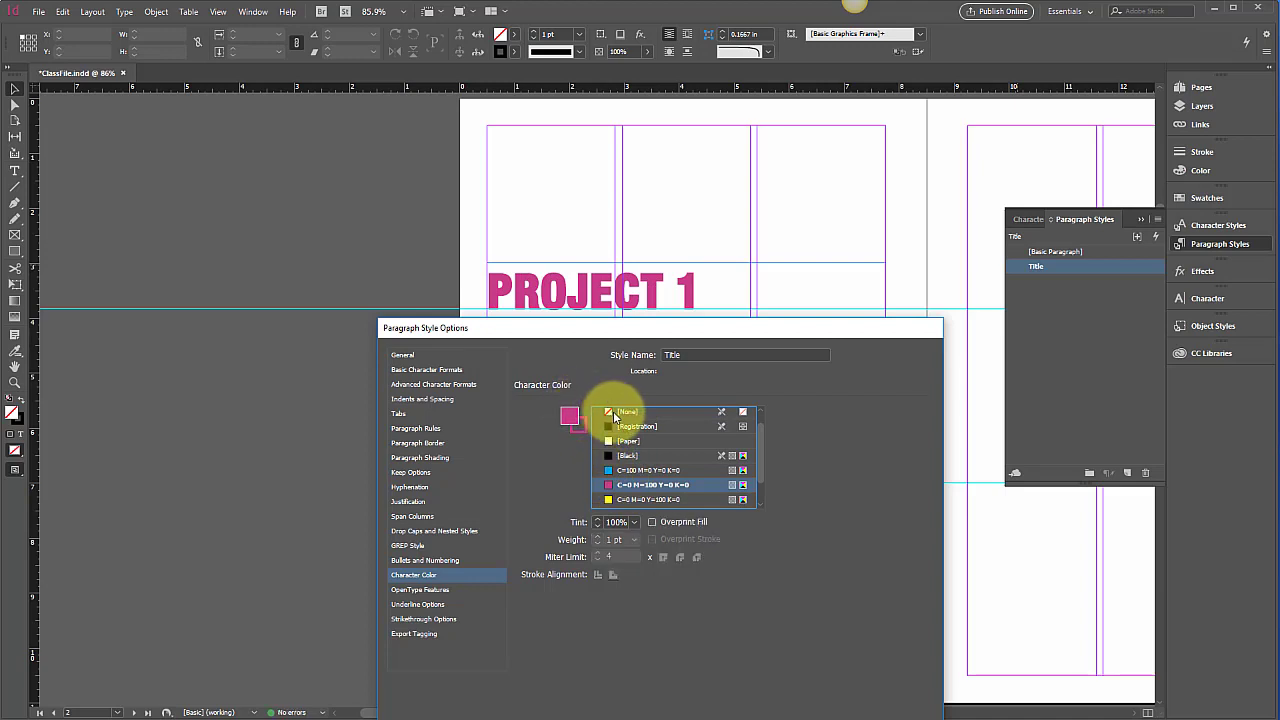
pyautogui.click(614, 410)
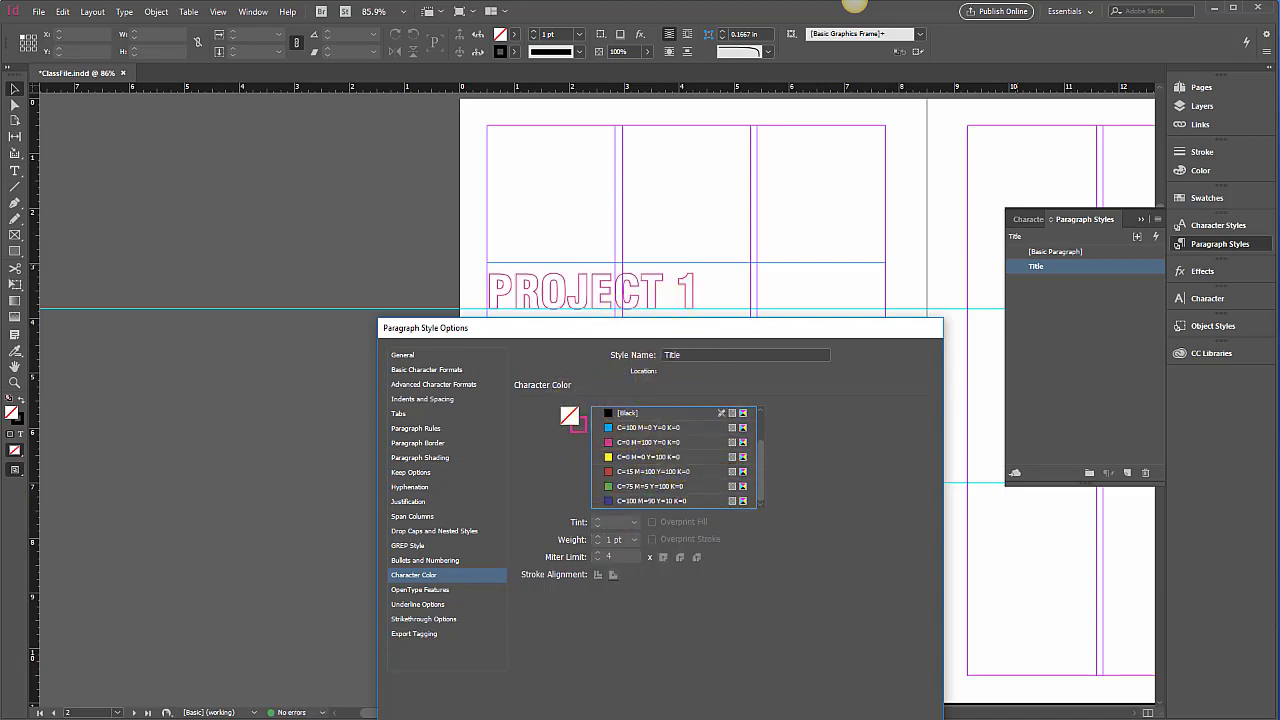
pyautogui.click(838, 718)
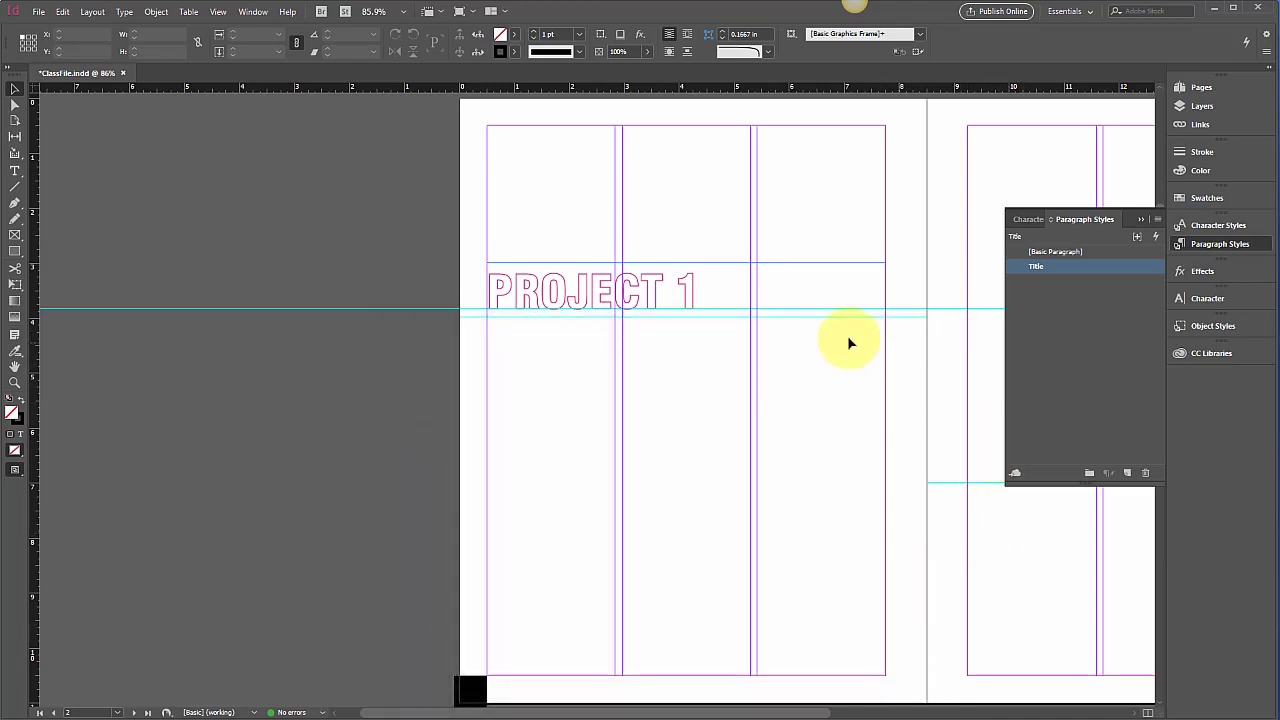
pyautogui.click(1140, 218)
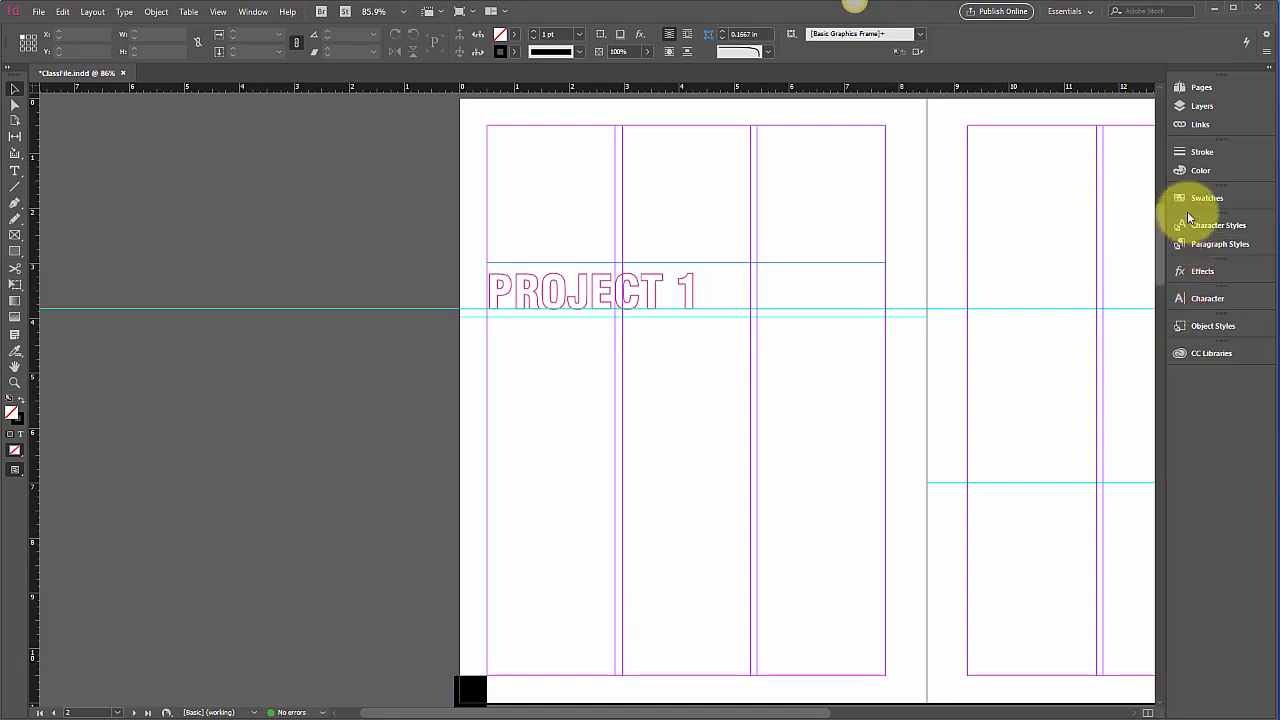
# - Examine the restyled project titles on pages 2, 6 and 10
pyautogui.click(1194, 90)
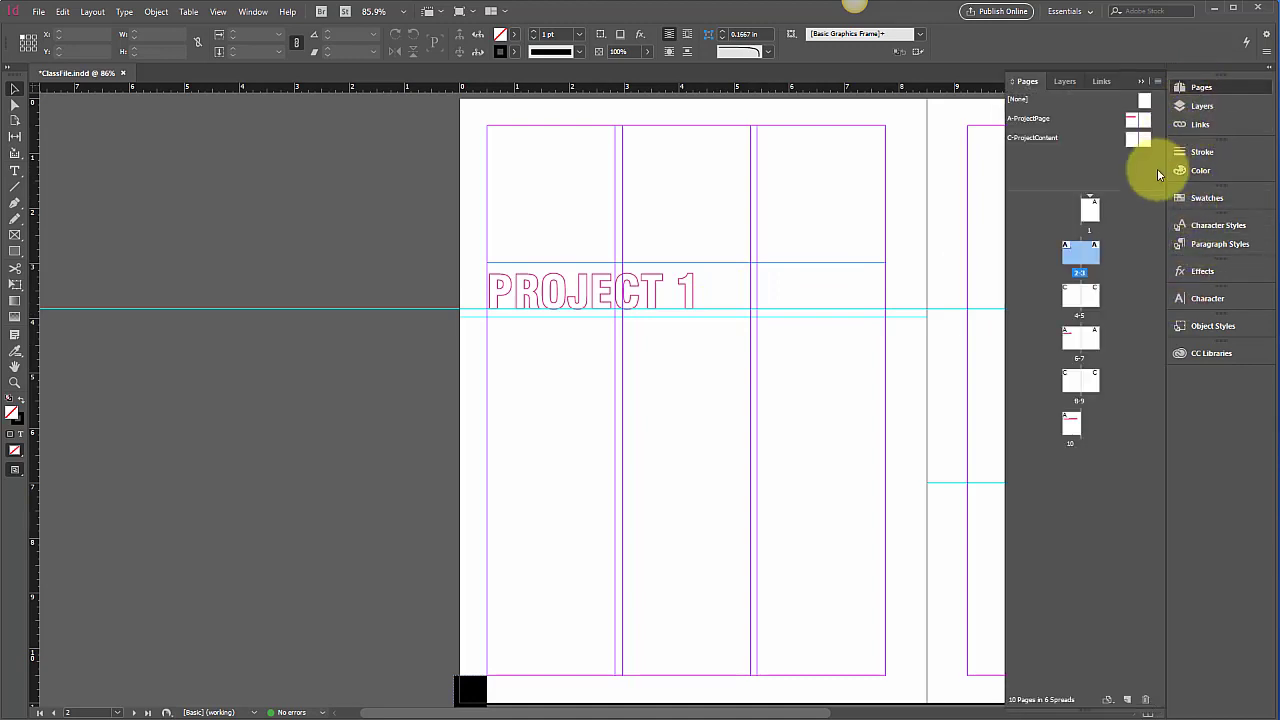
pyautogui.doubleClick(1082, 338)
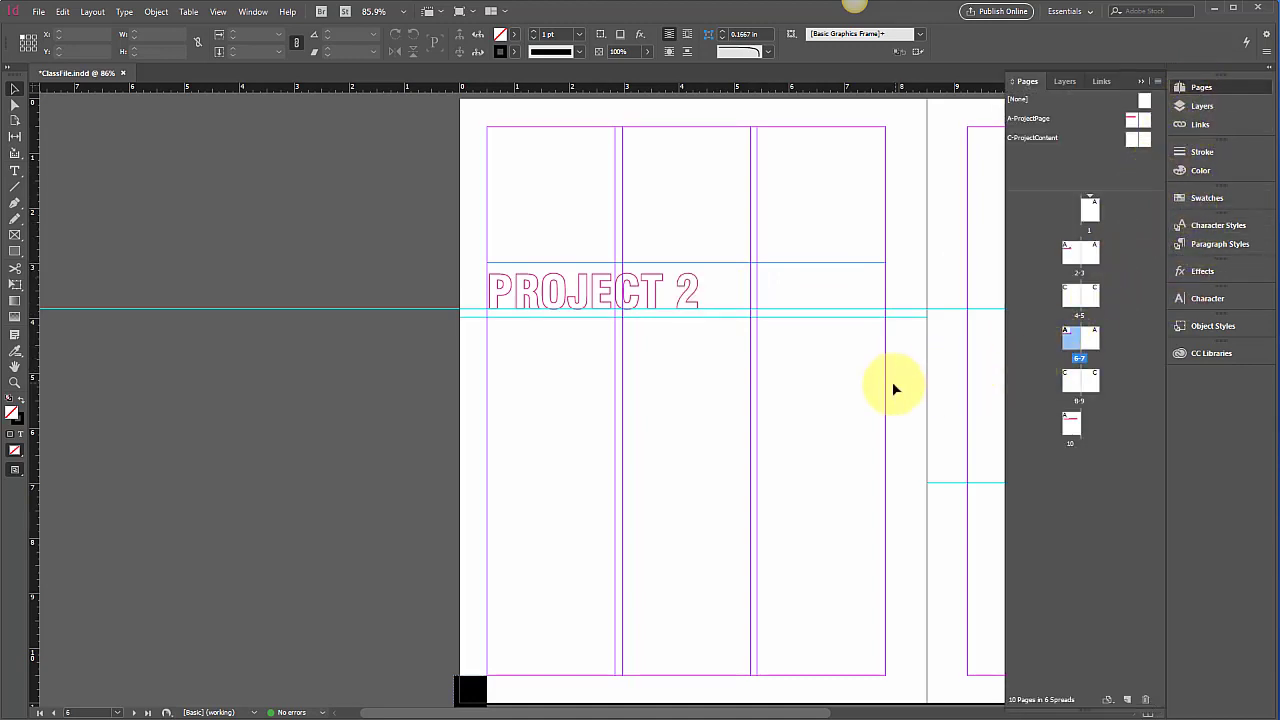
pyautogui.doubleClick(1072, 252)
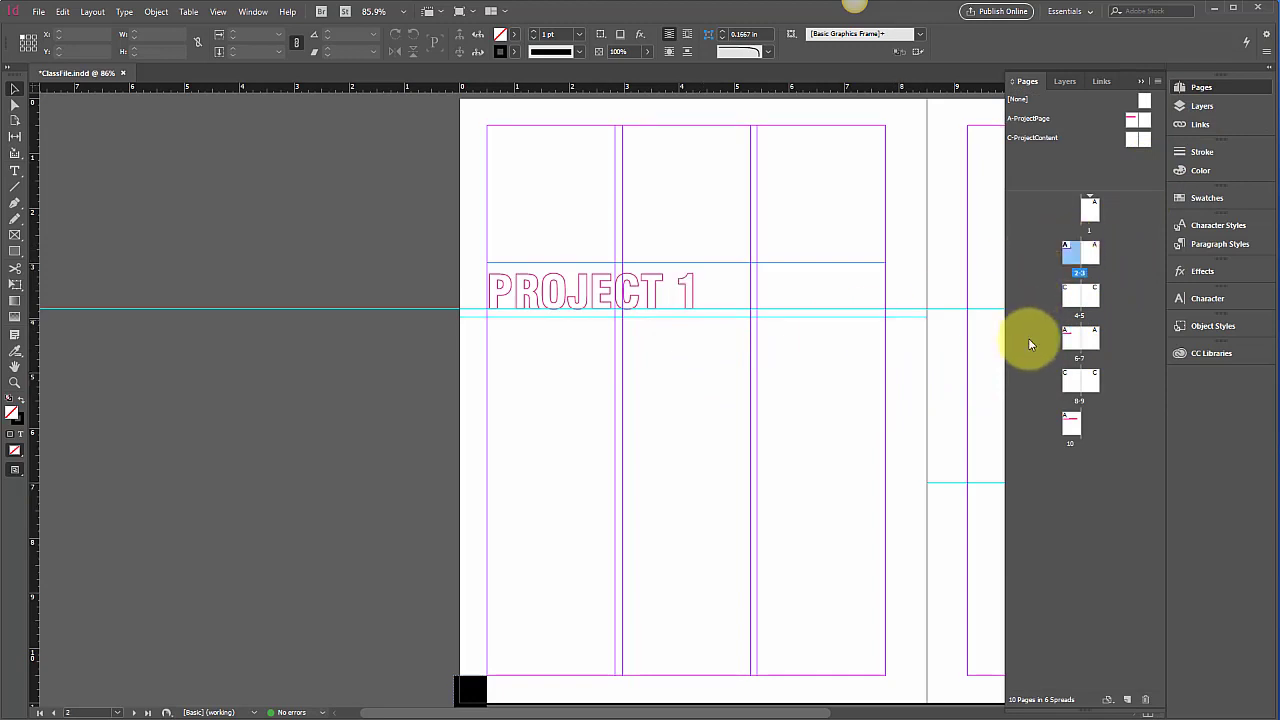
pyautogui.click(1075, 430)
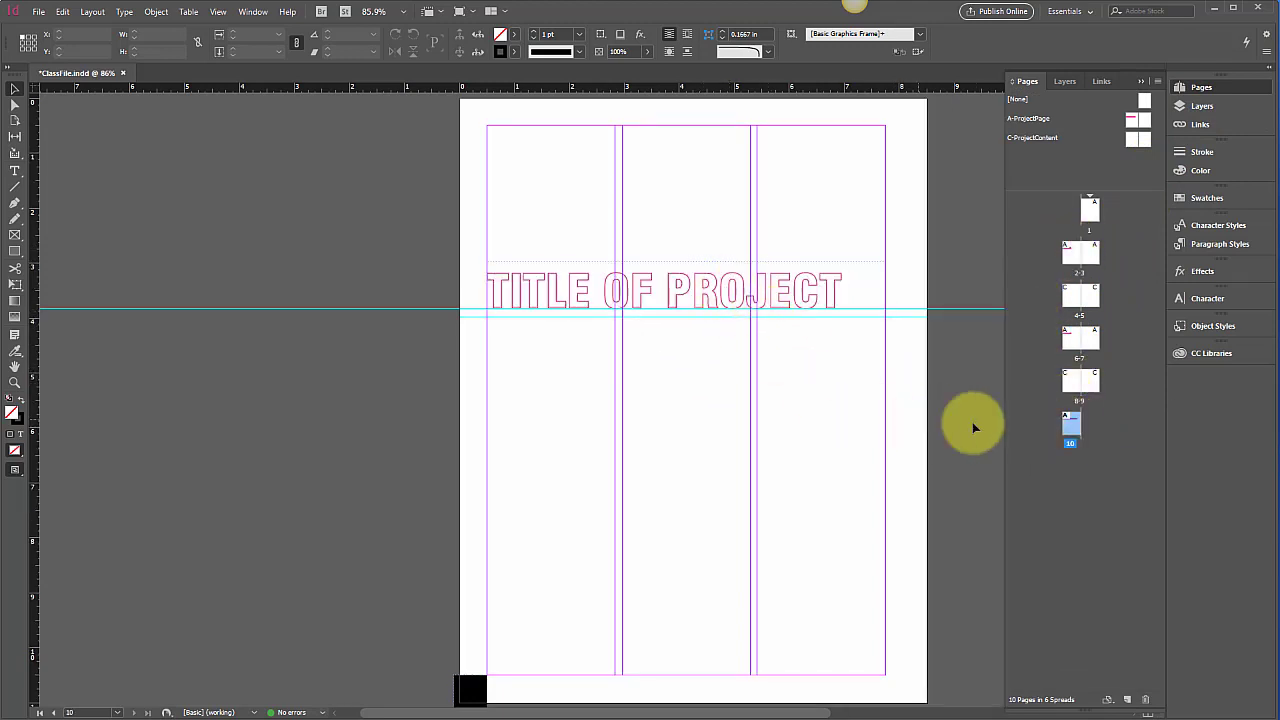
pyautogui.doubleClick(1071, 256)
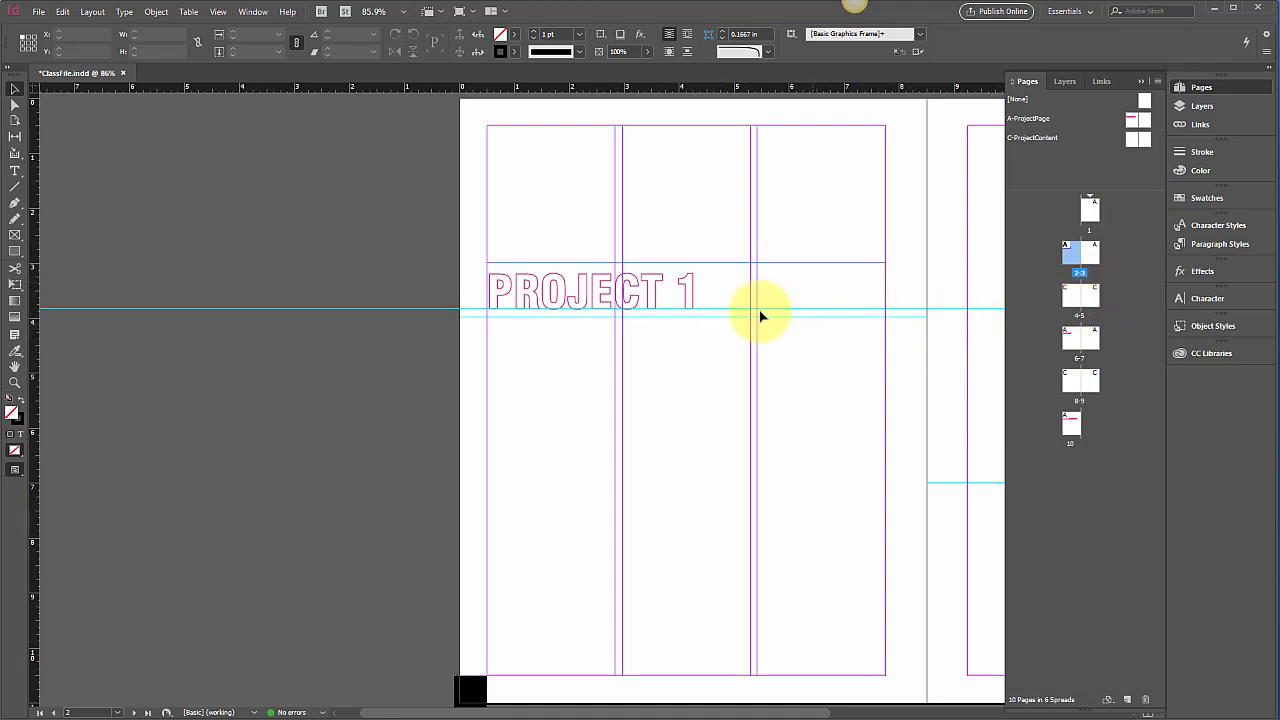
# - On the A-ProjectPage master's left page, draw a text frame from the guide beneath the title to the bottom margin, spanning all three columns
pyautogui.doubleClick(1137, 120)
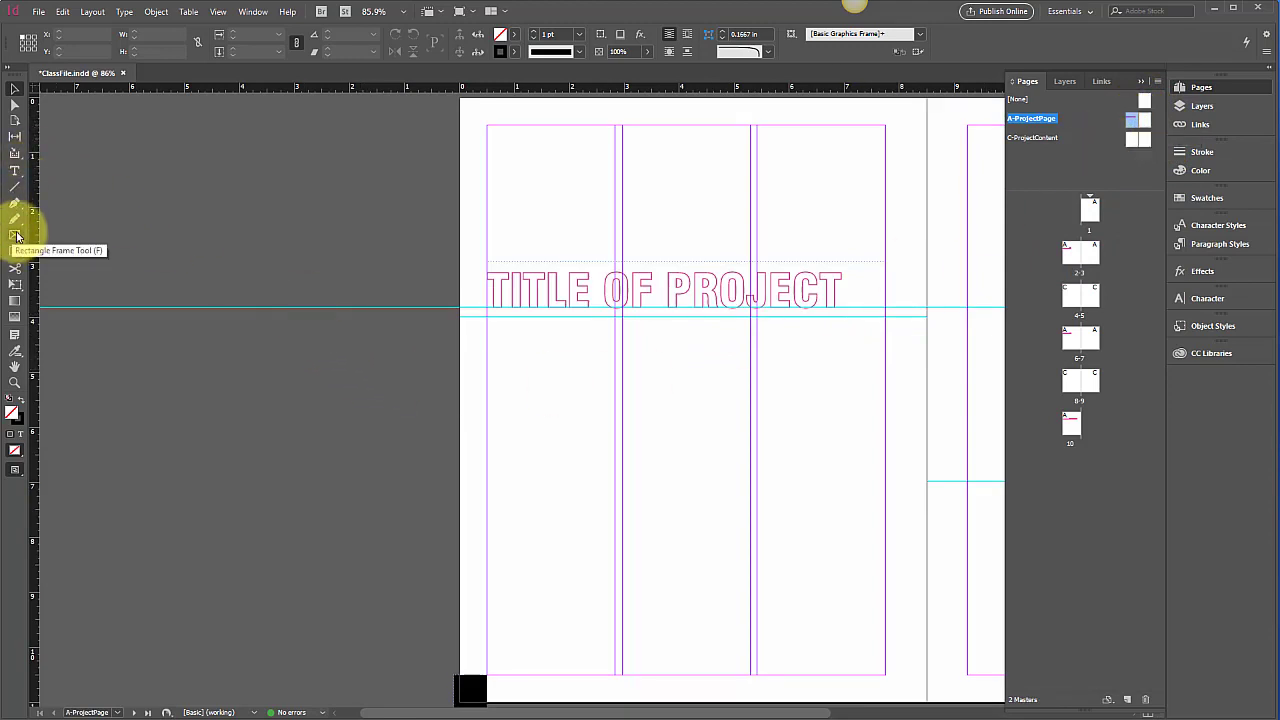
pyautogui.click(16, 172)
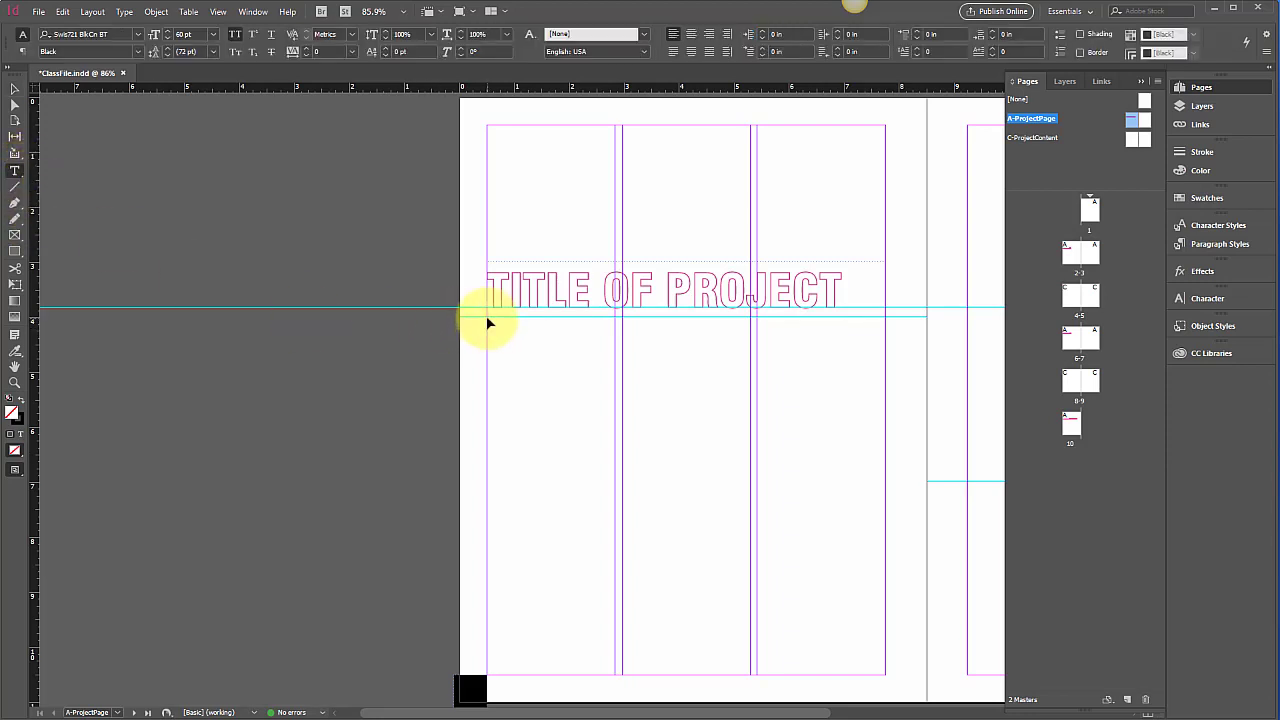
pyautogui.moveTo(491, 325); pyautogui.dragTo(886, 678)
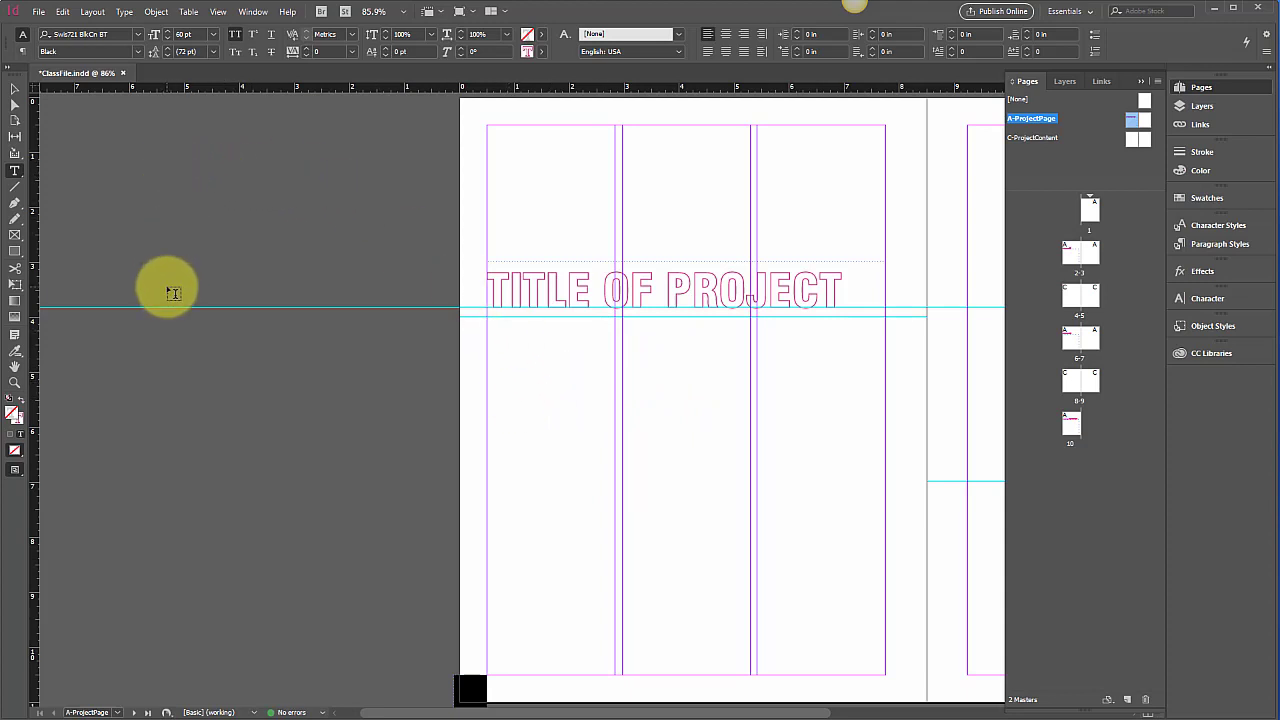
# - Set the new text frame's font to Arial Narrow at 11 pt
pyautogui.click(138, 34)
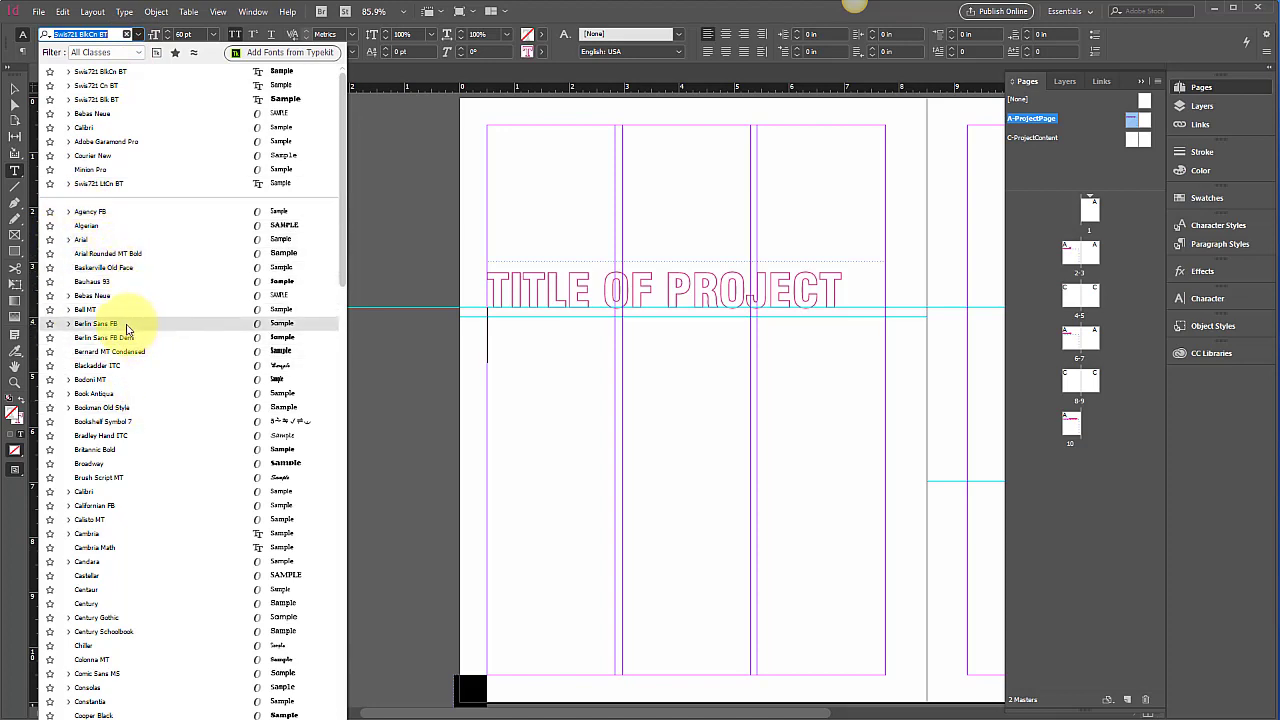
pyautogui.press('Escape')
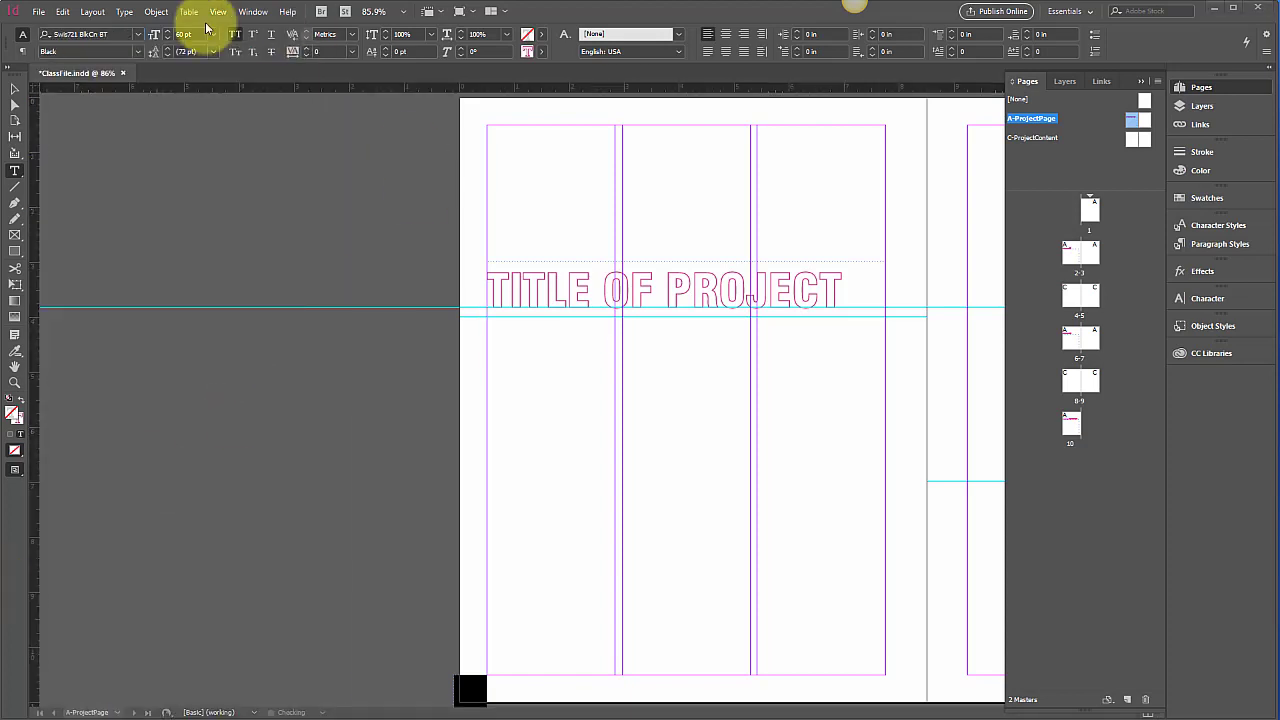
pyautogui.click(137, 34)
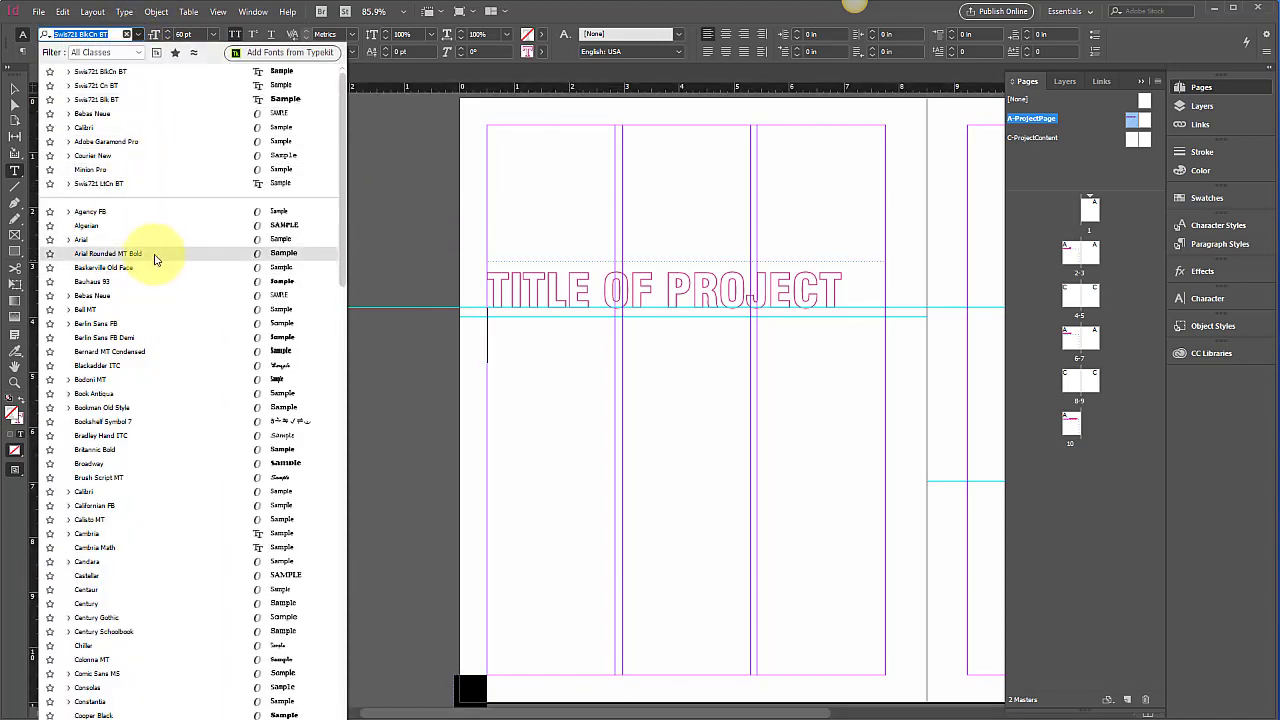
pyautogui.click(155, 240)
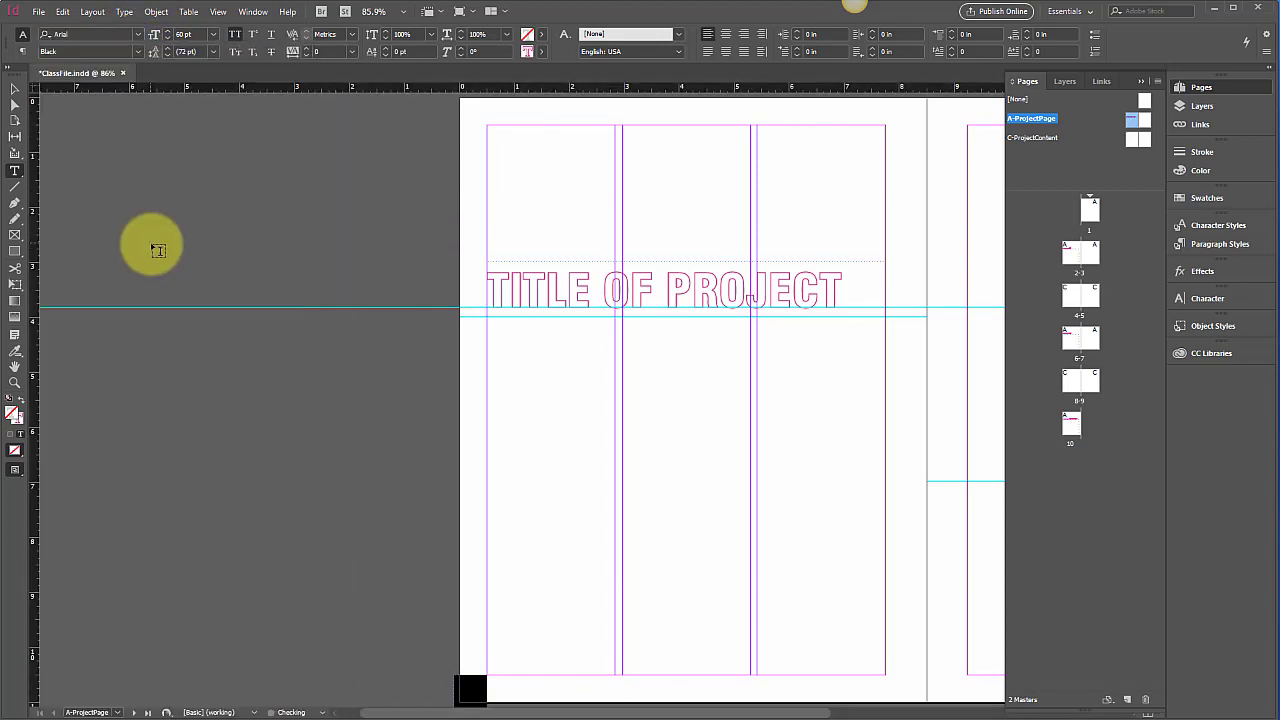
pyautogui.click(137, 51)
pyautogui.click(112, 70)
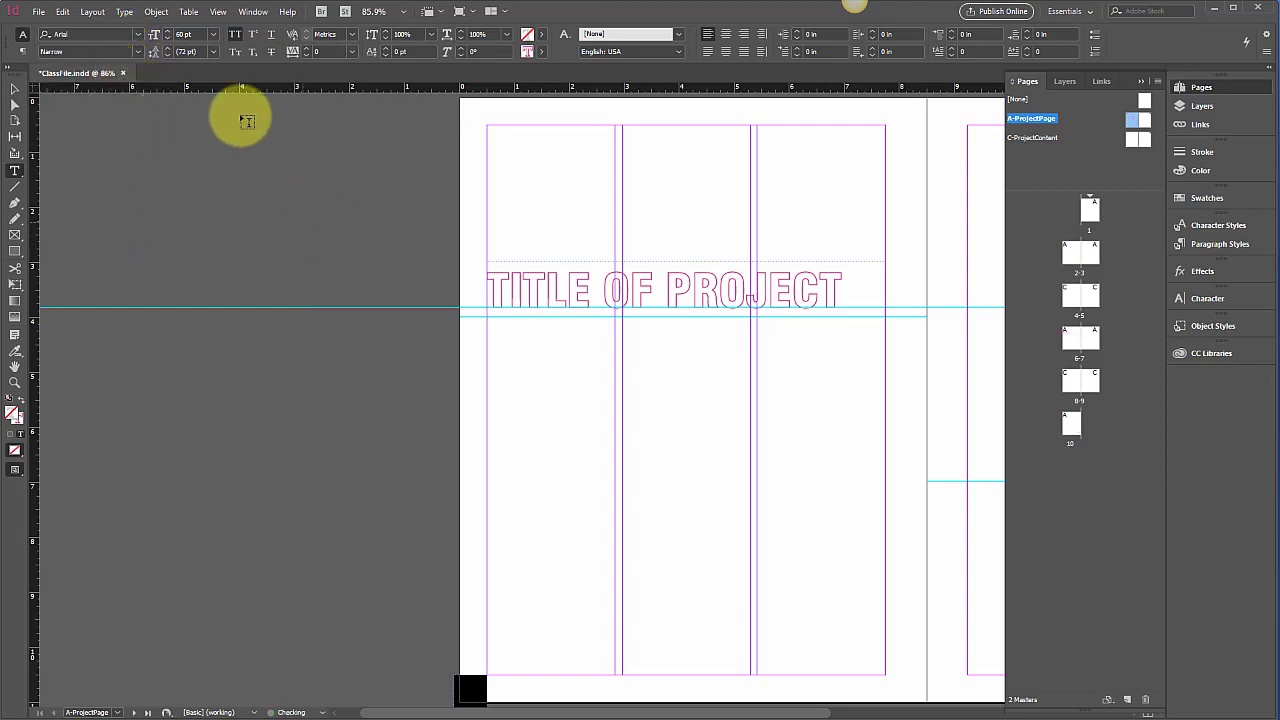
pyautogui.click(213, 34)
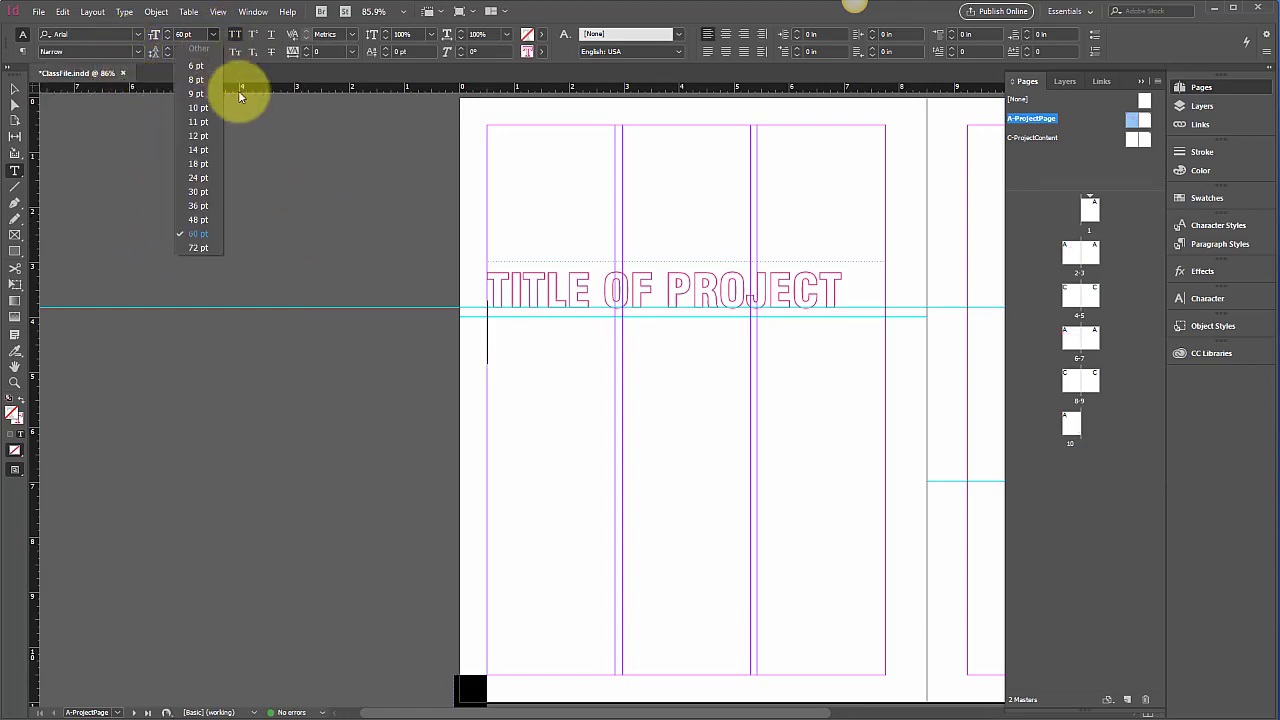
pyautogui.click(198, 121)
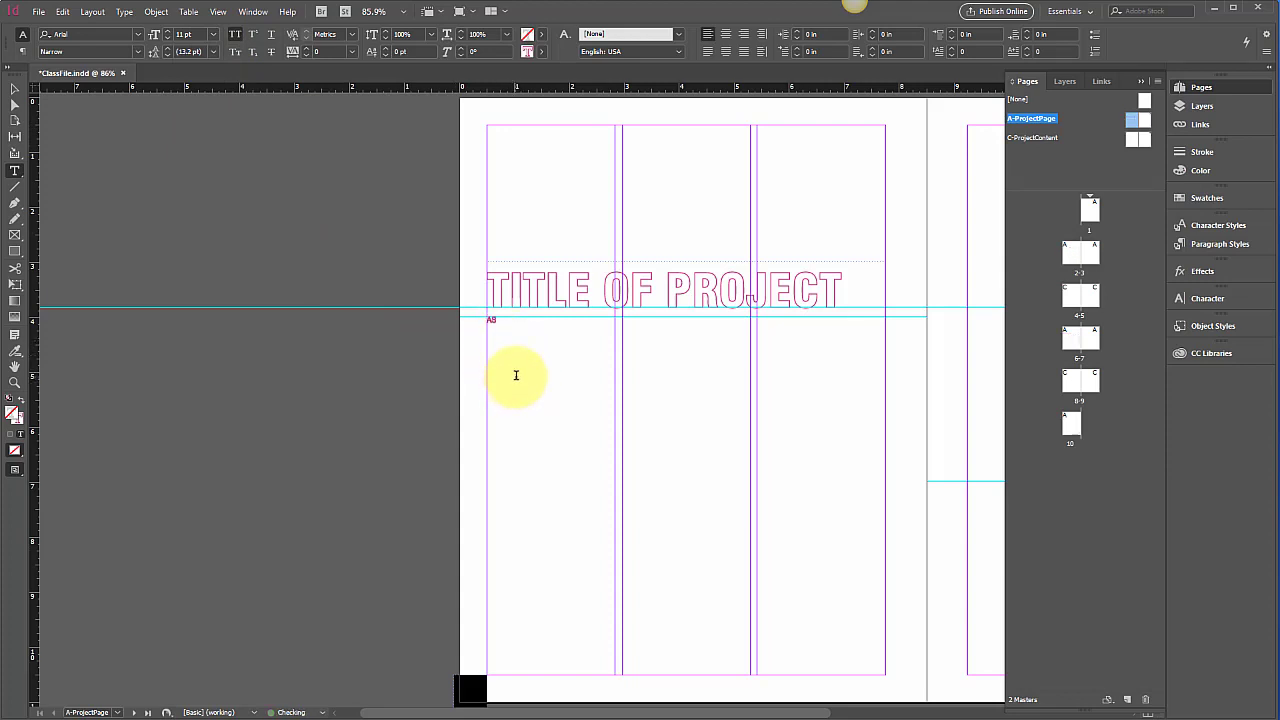
# - Enter the sample text "ASDF" in the new frame, remove its stroke and give it a Black fill
pyautogui.moveTo(516, 326); pyautogui.dragTo(466, 317)
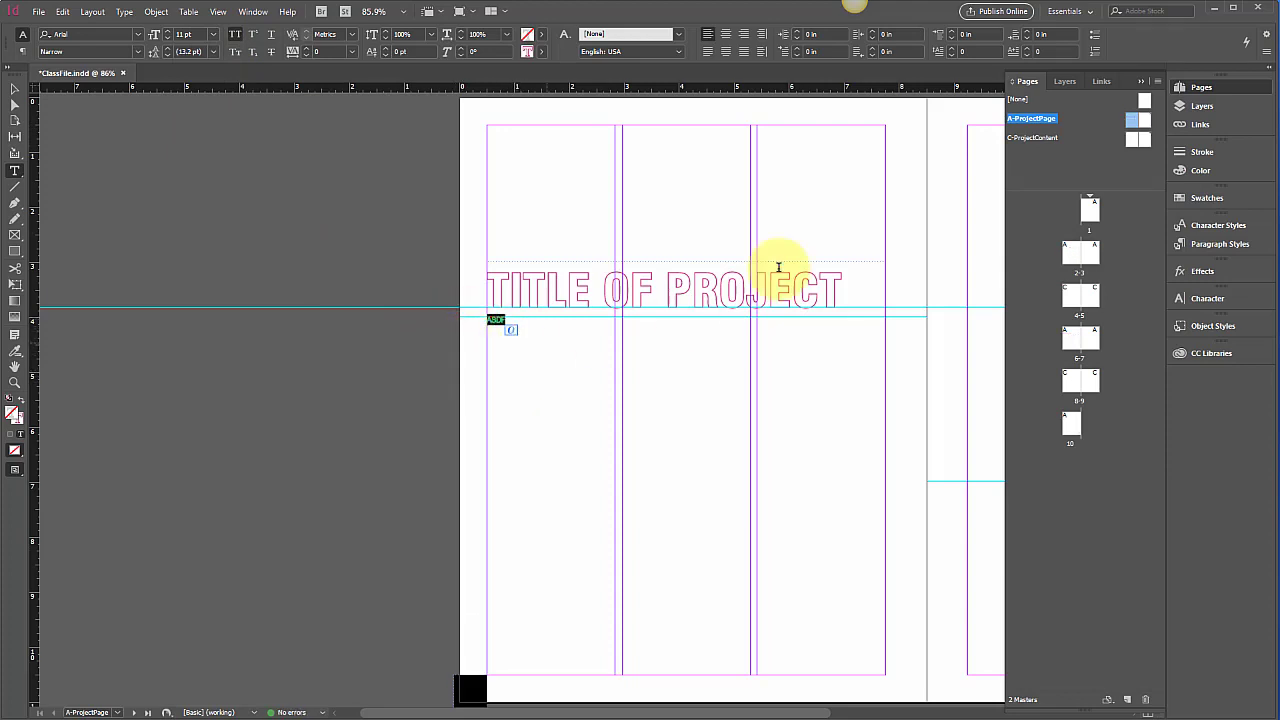
pyautogui.click(542, 52)
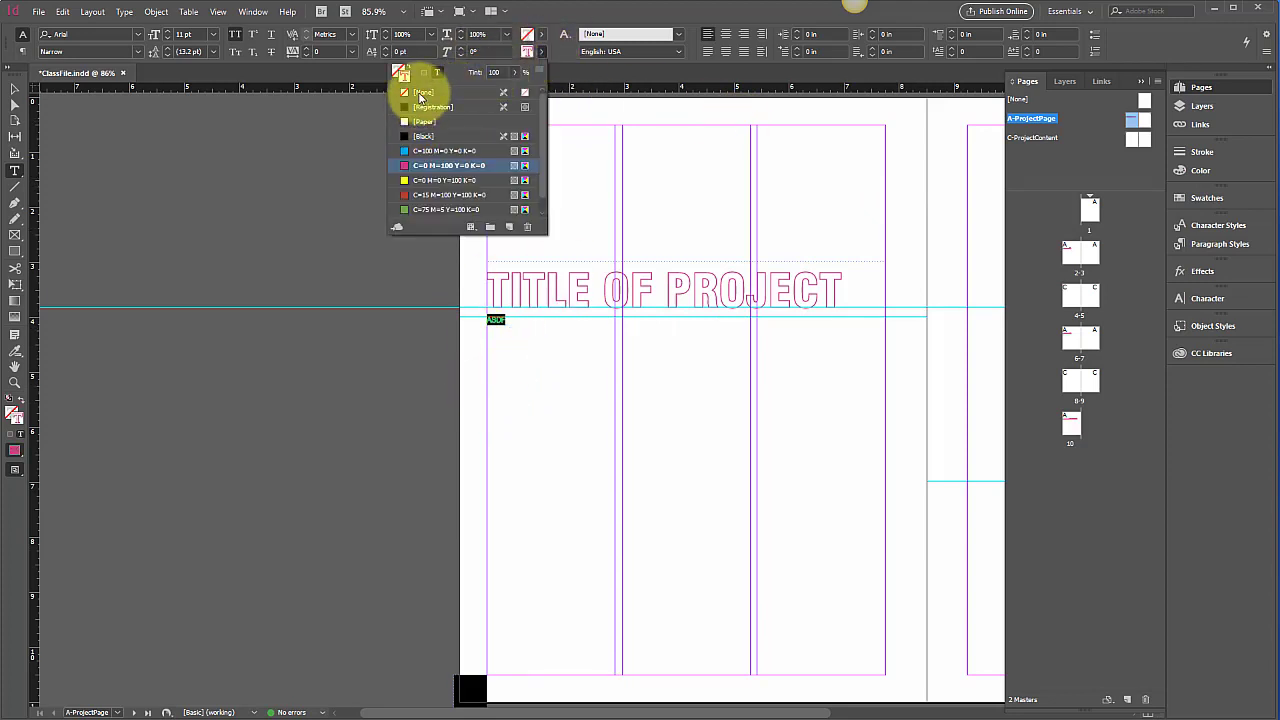
pyautogui.click(422, 92)
pyautogui.click(541, 34)
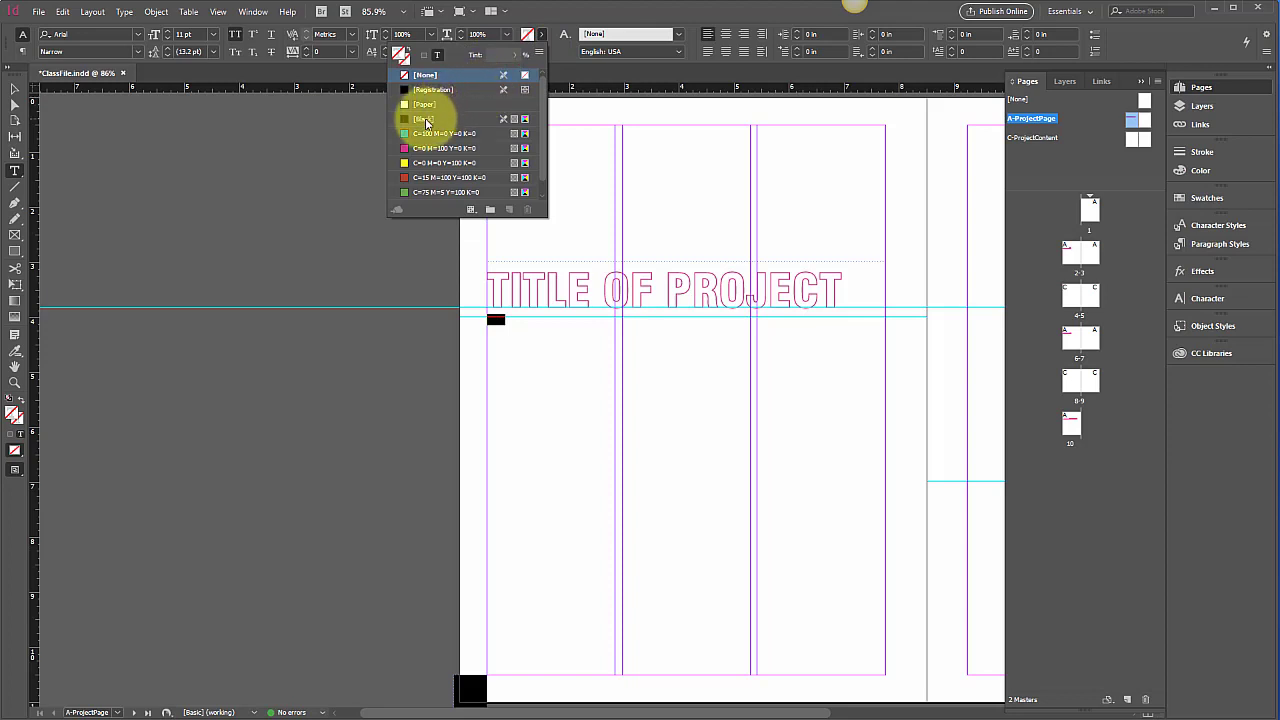
pyautogui.click(425, 119)
pyautogui.click(510, 332)
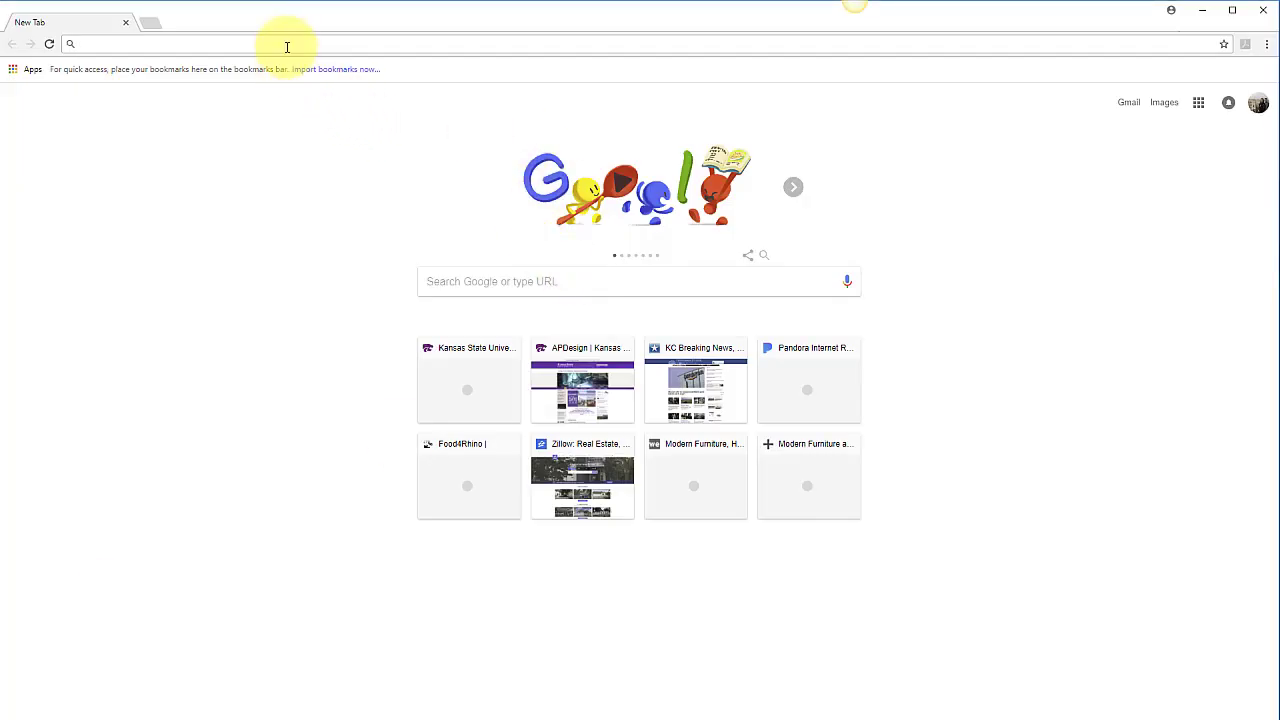
# - Switch to the Chrome browser, search Google for "lorem ipsum" and open the lipsum.com generator site
pyautogui.click(287, 44)
pyautogui.write('lorem')
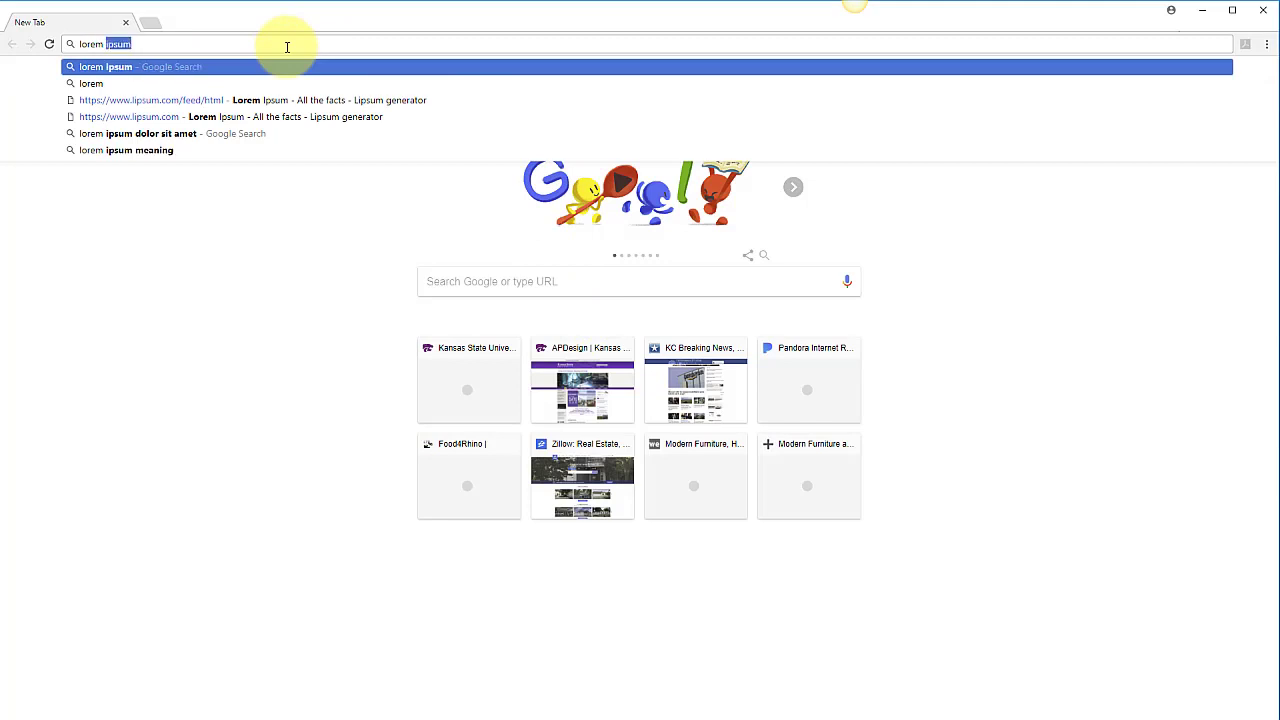
pyautogui.write(' ipsum')
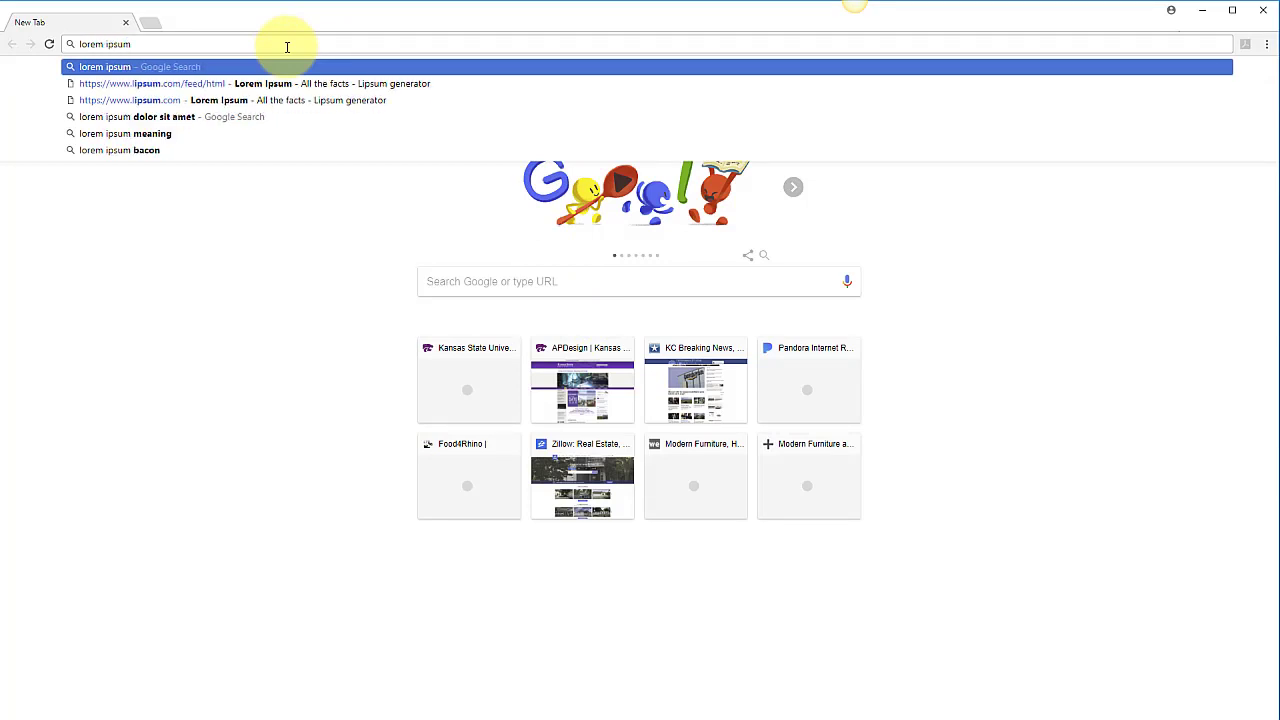
pyautogui.press('Return')
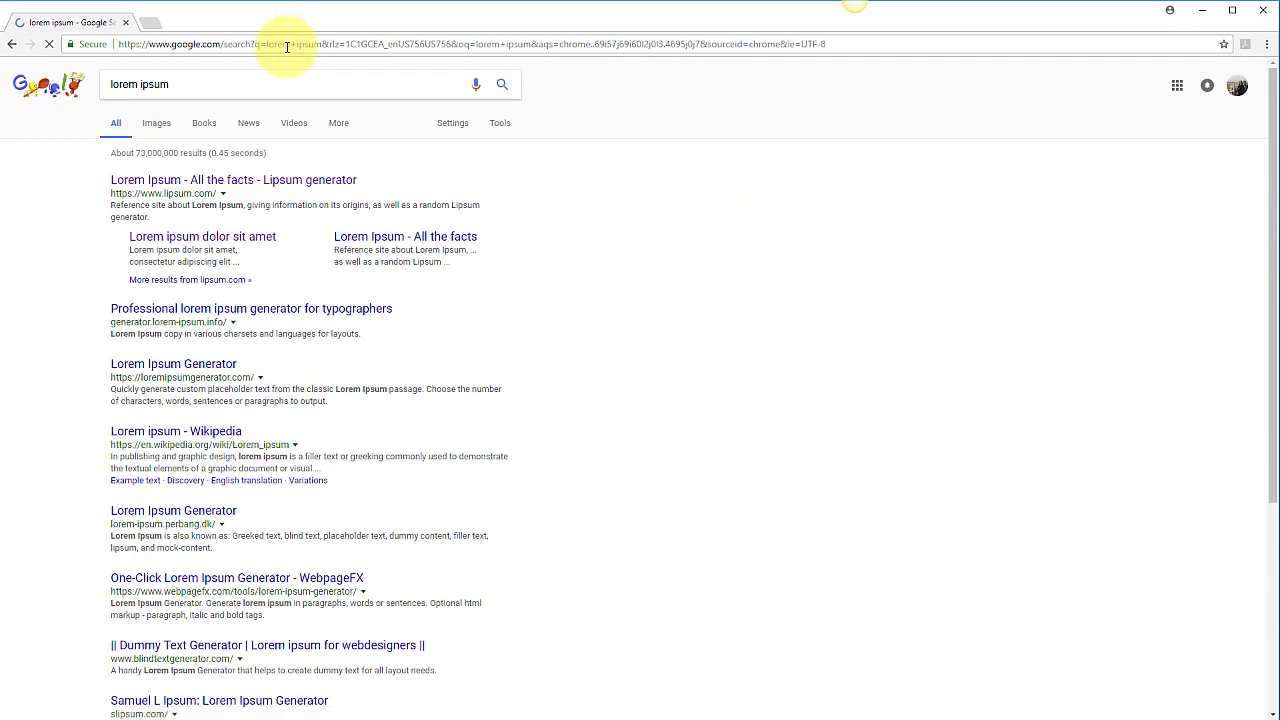
pyautogui.click(203, 180)
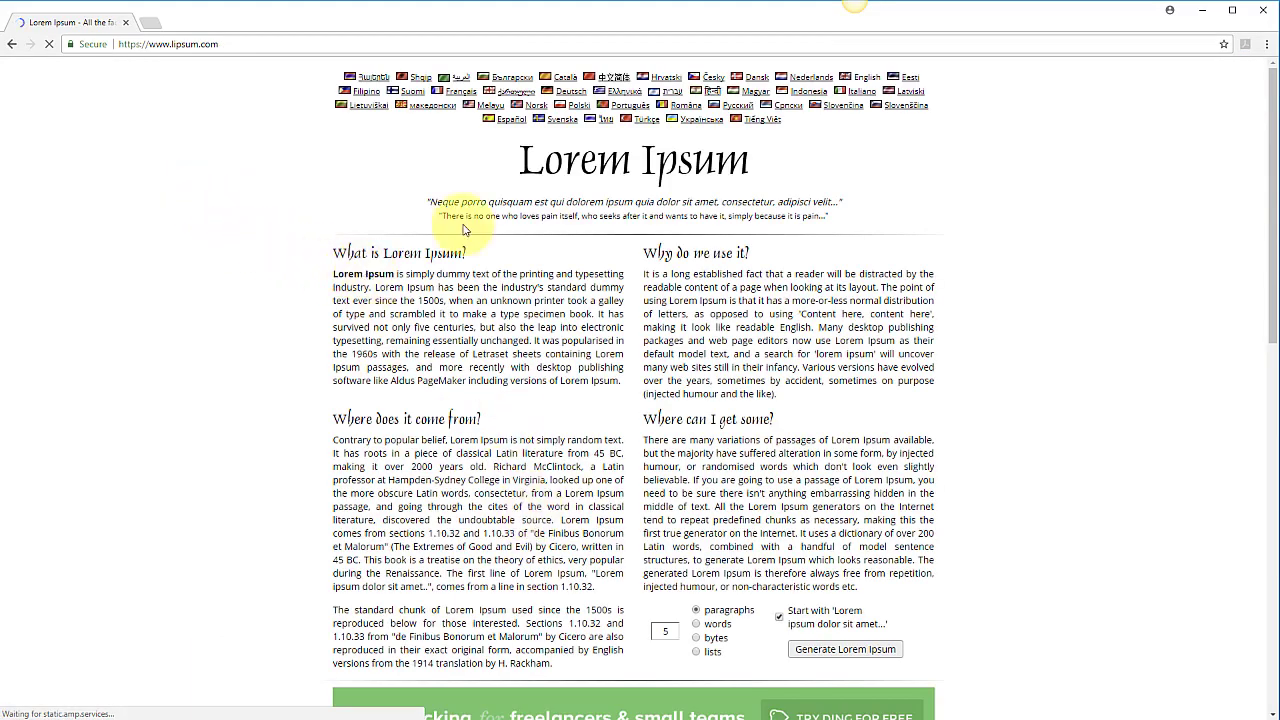
# - Generate 5 paragraphs of Lorem Ipsum placeholder text, starting with "Lorem ipsum dolor sit amet"
pyautogui.moveTo(155, 44); pyautogui.dragTo(249, 71)
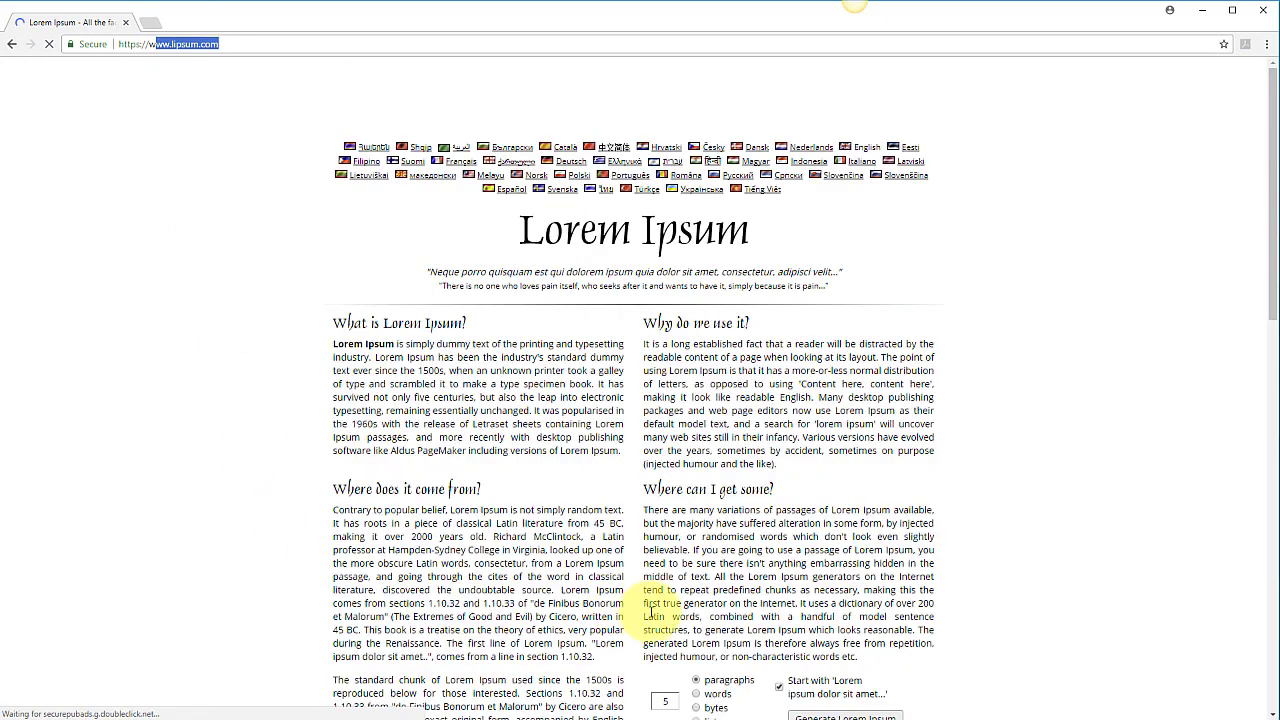
pyautogui.scroll(-3, 720, 330)
pyautogui.scroll(3, 722, 328)
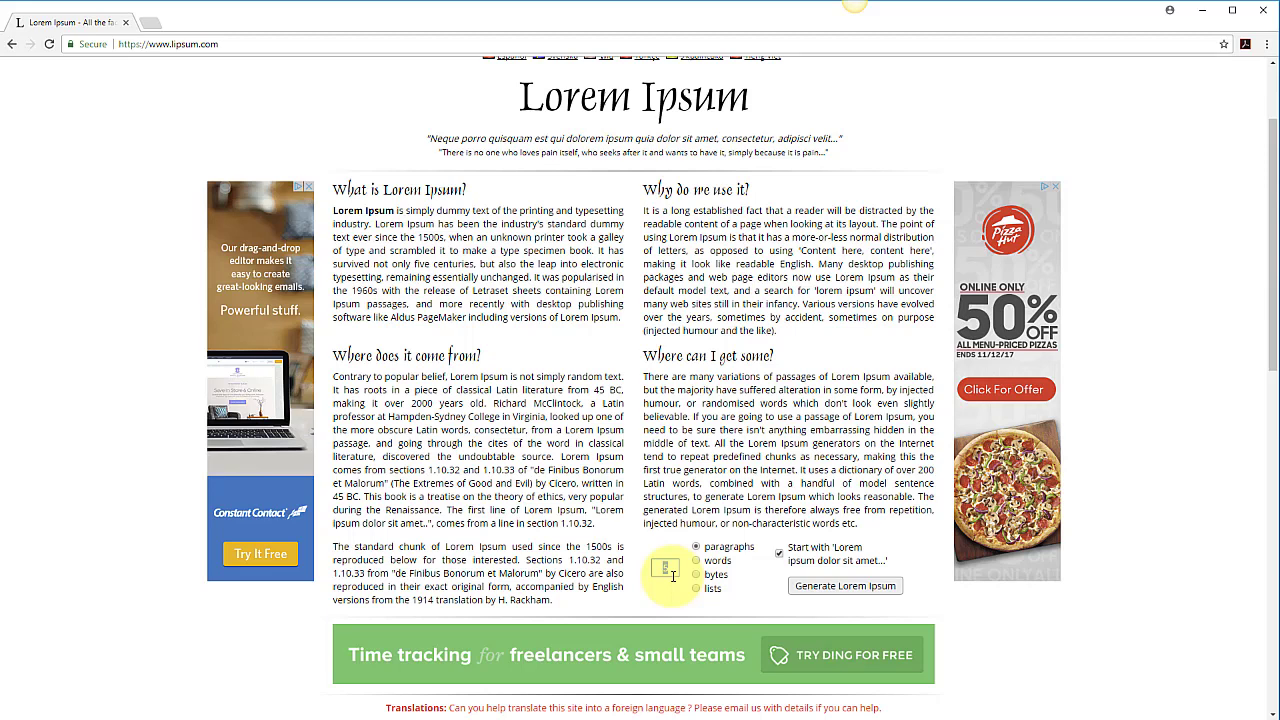
pyautogui.doubleClick(668, 570)
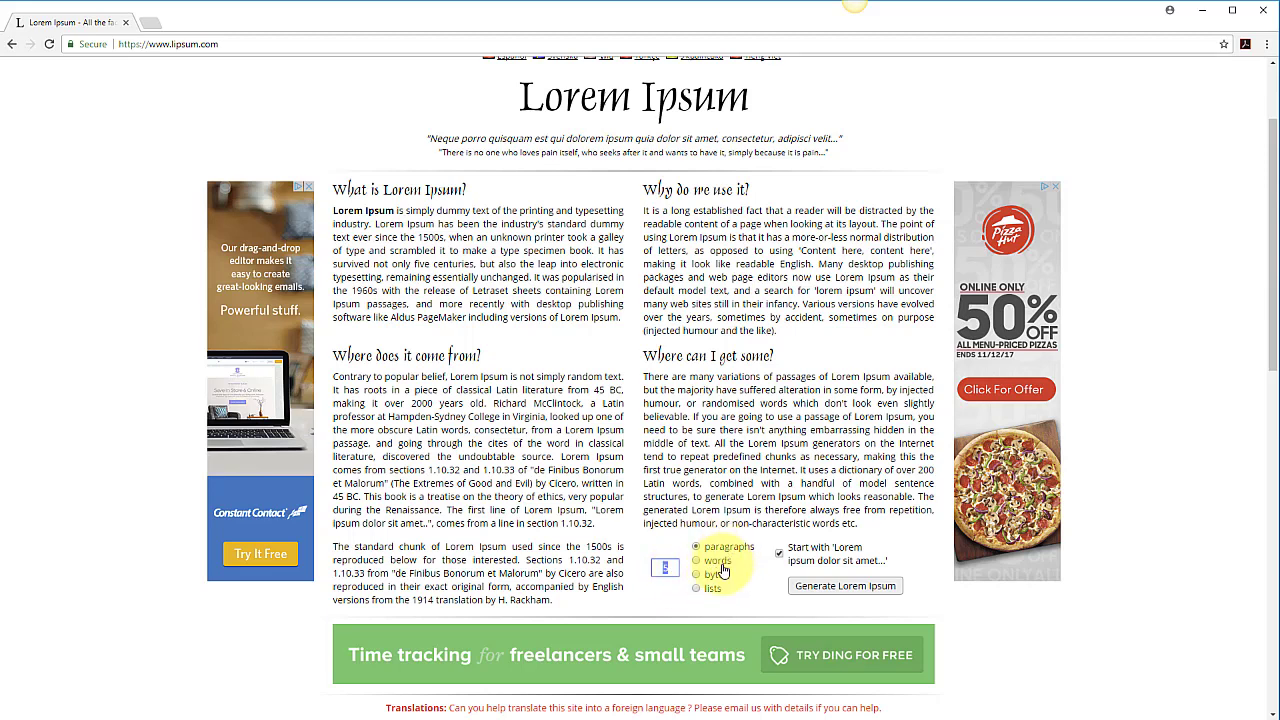
pyautogui.click(842, 586)
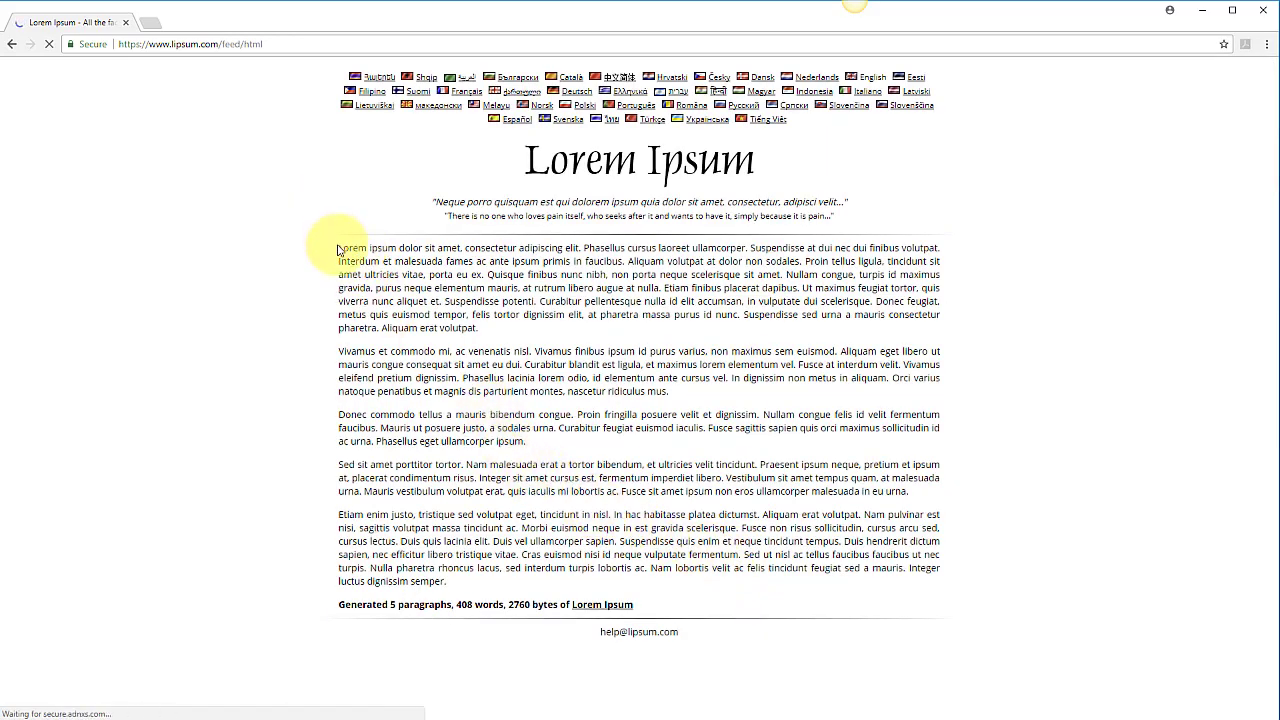
# - Copy all five generated paragraphs and, back in InDesign, paste them over the sample text in the frame below the master title
pyautogui.moveTo(340, 249); pyautogui.dragTo(383, 280)
pyautogui.moveTo(335, 316); pyautogui.dragTo(458, 657)
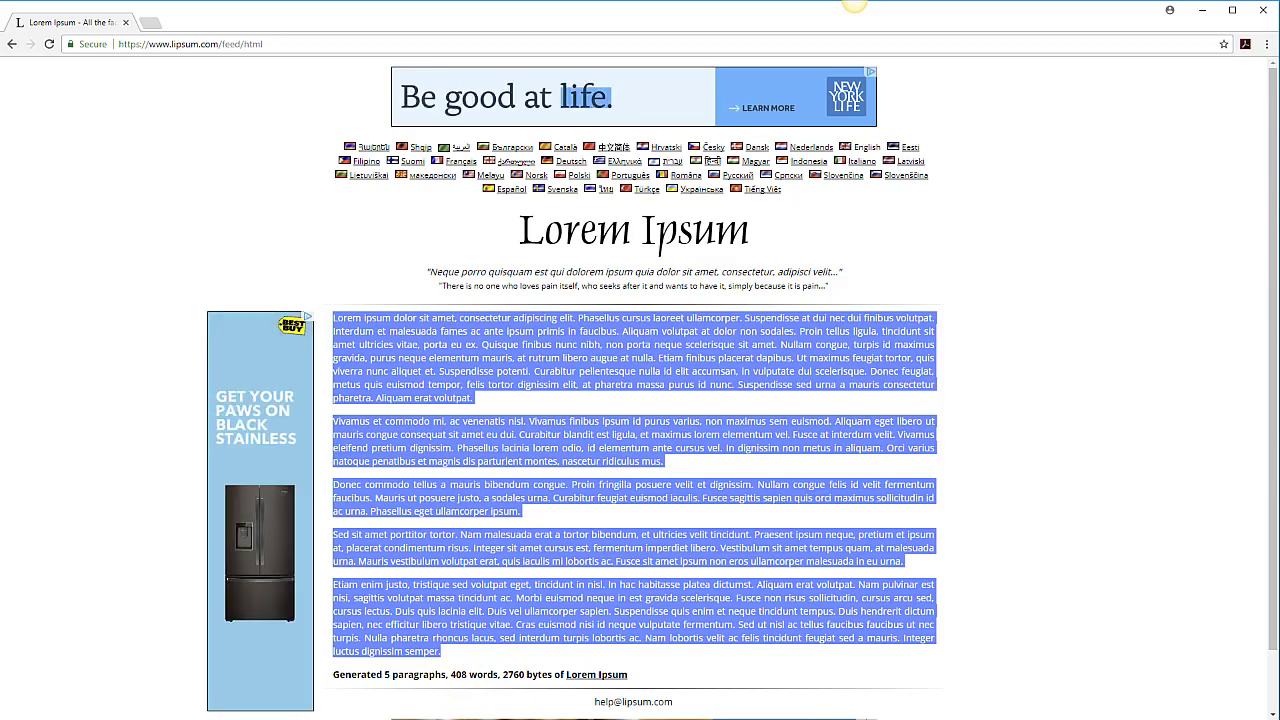
pyautogui.hotkey('alt', 'Tab')
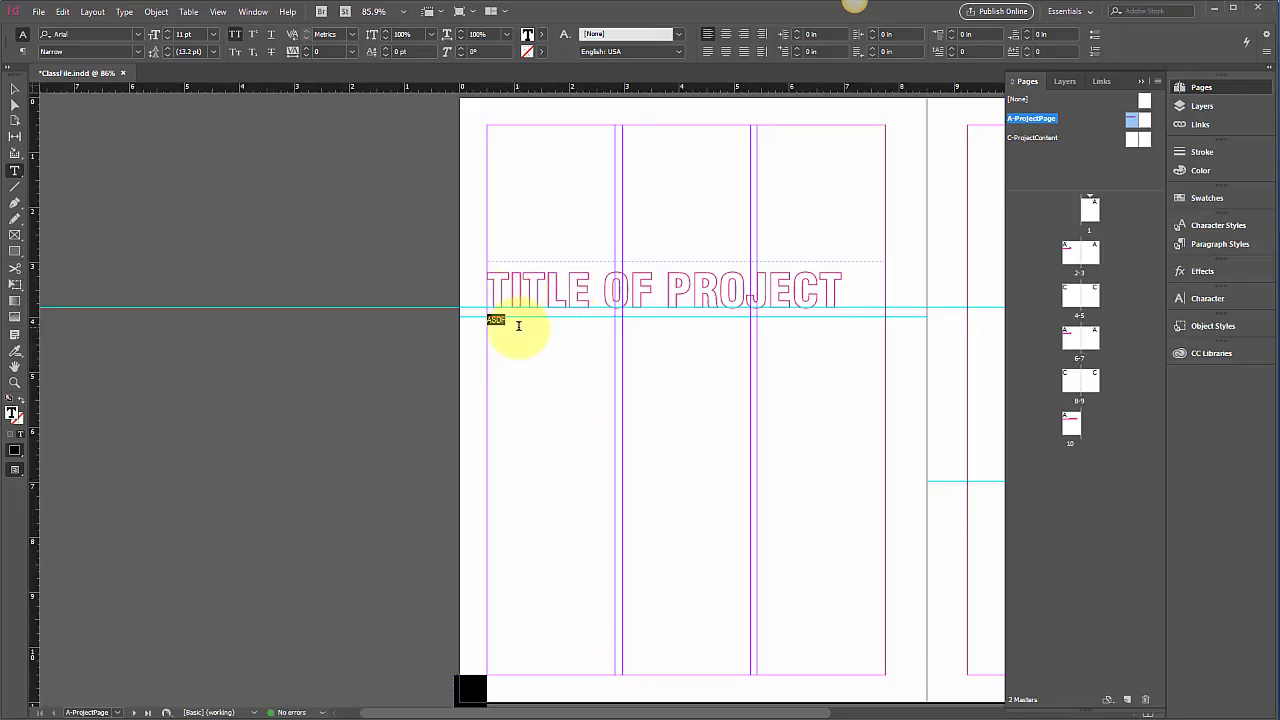
pyautogui.hotkey('ctrl', 'v')
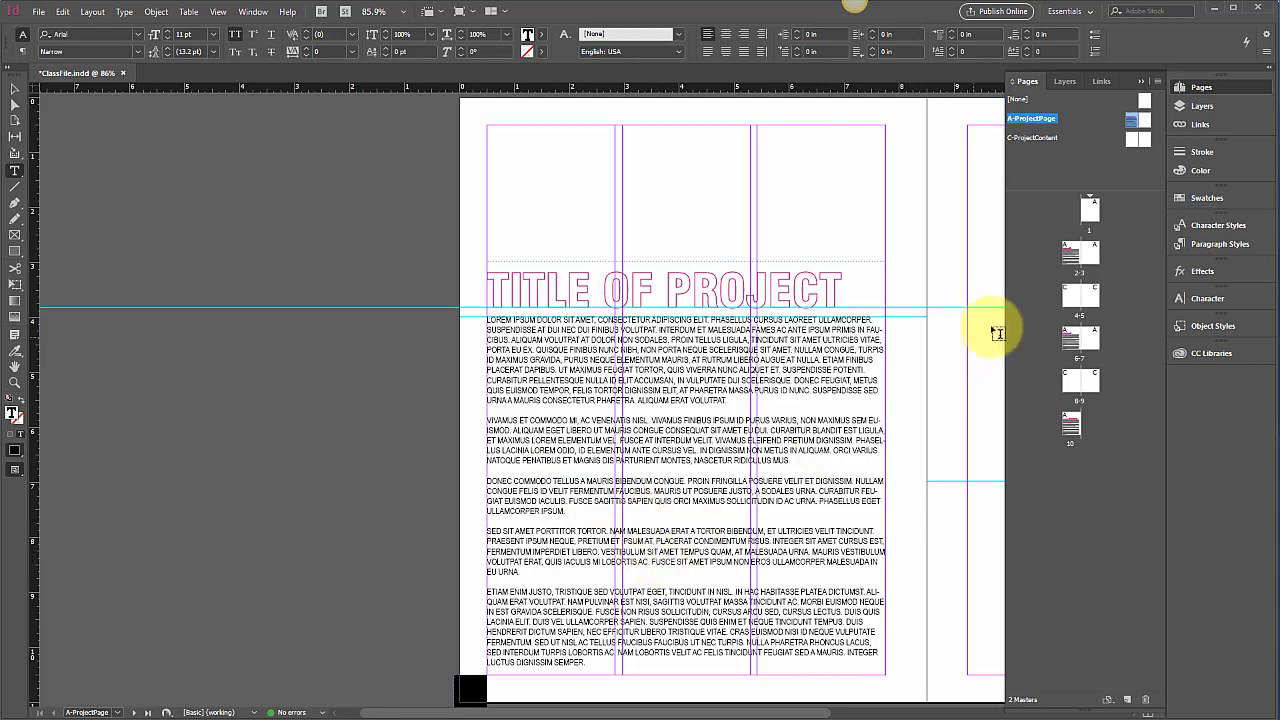
# - Select all five placeholder paragraphs below the master title and create a new paragraph style named Bodytext from them
pyautogui.click(1214, 246)
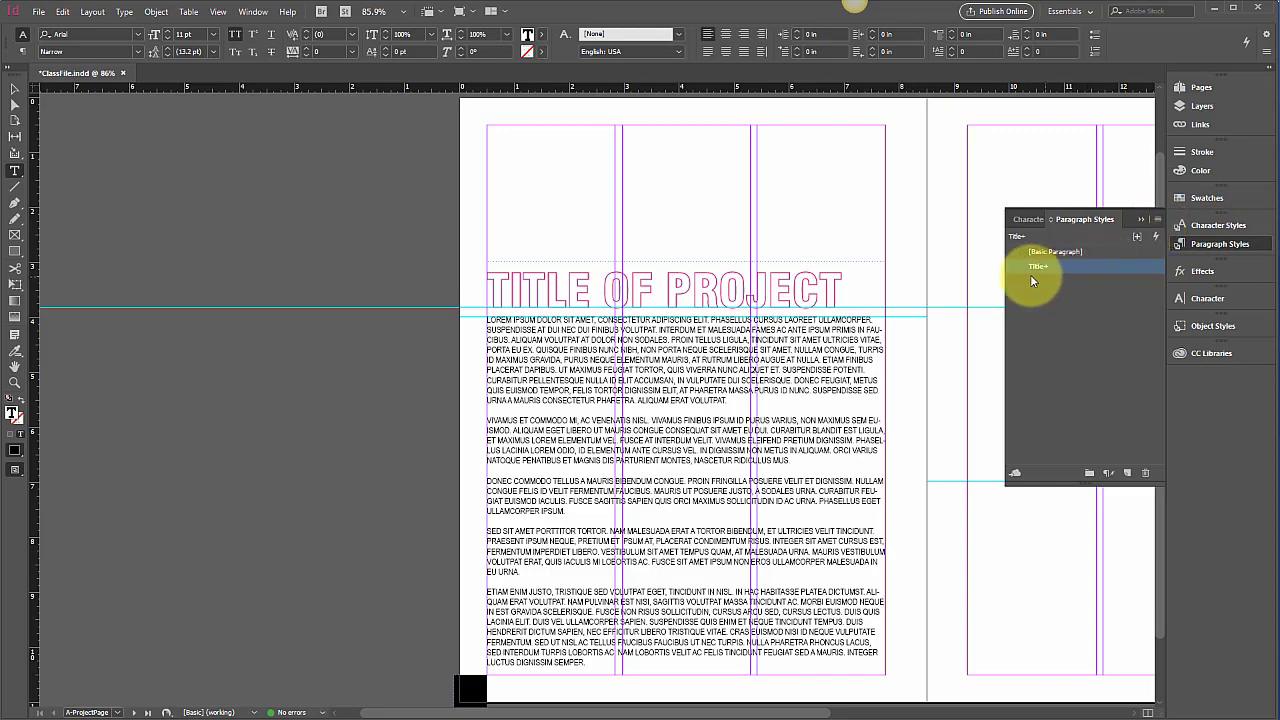
pyautogui.moveTo(668, 410); pyautogui.dragTo(466, 316)
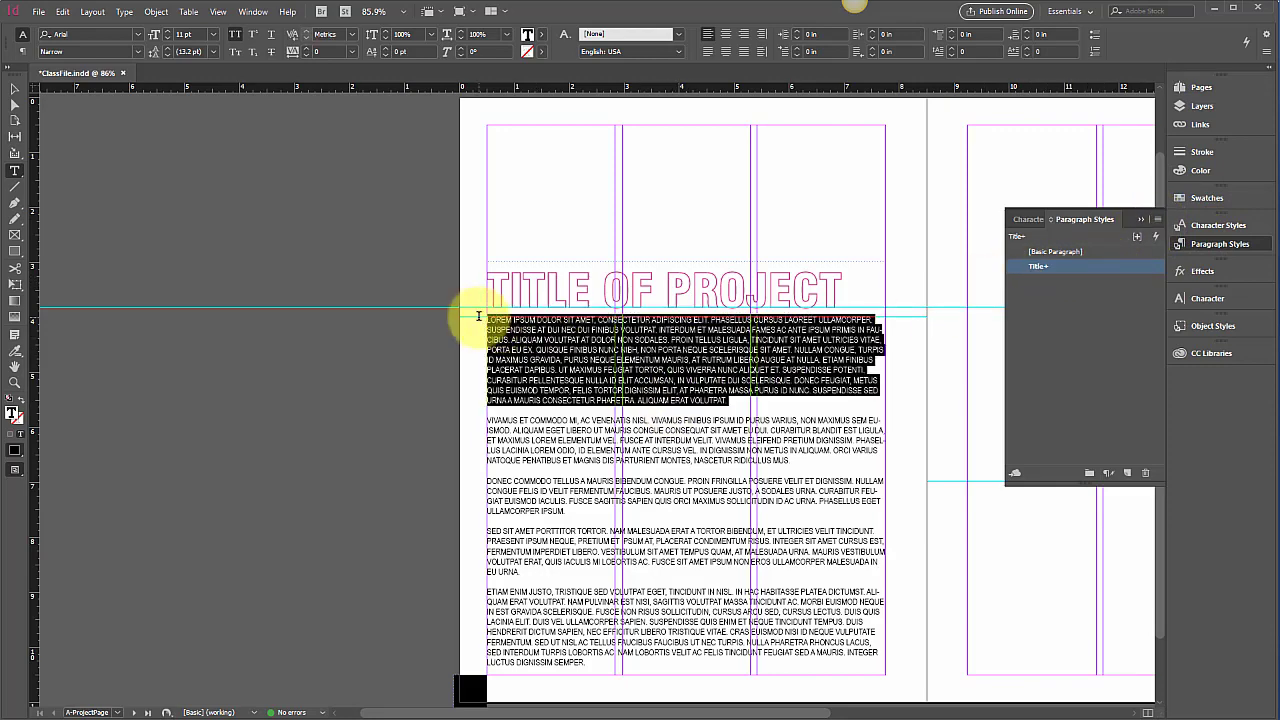
pyautogui.click(489, 325)
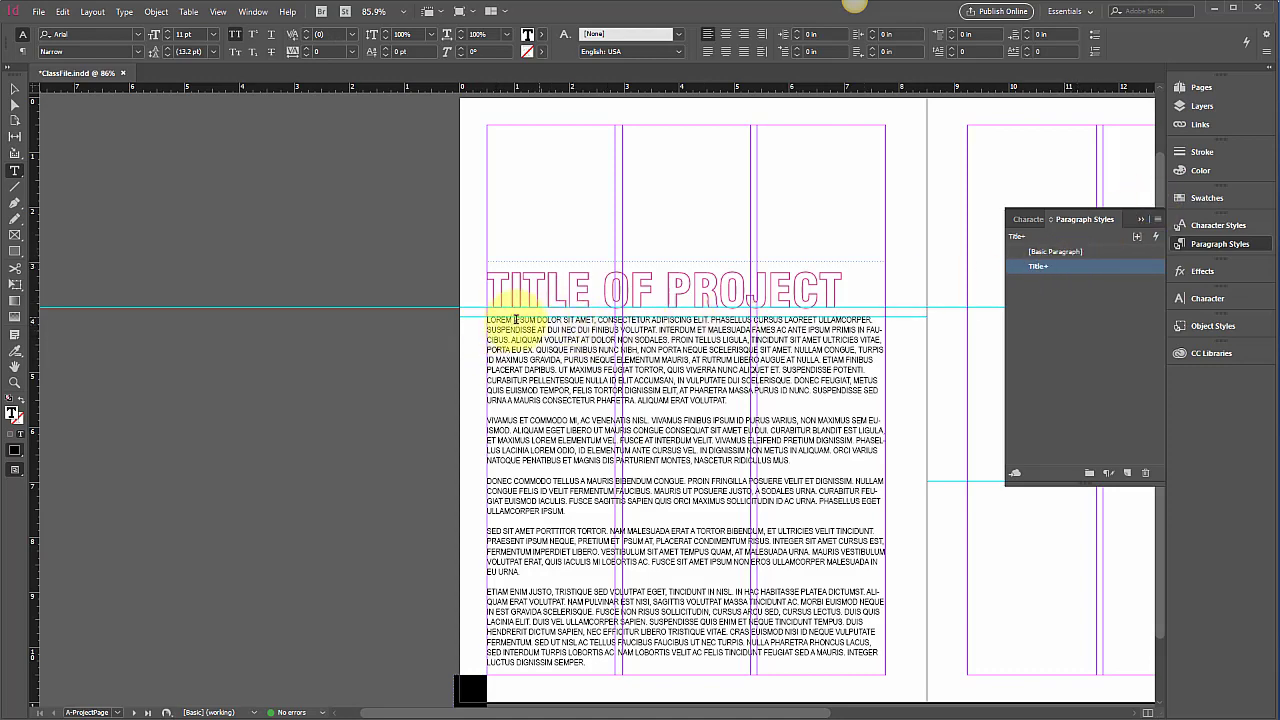
pyautogui.moveTo(489, 325); pyautogui.dragTo(634, 646)
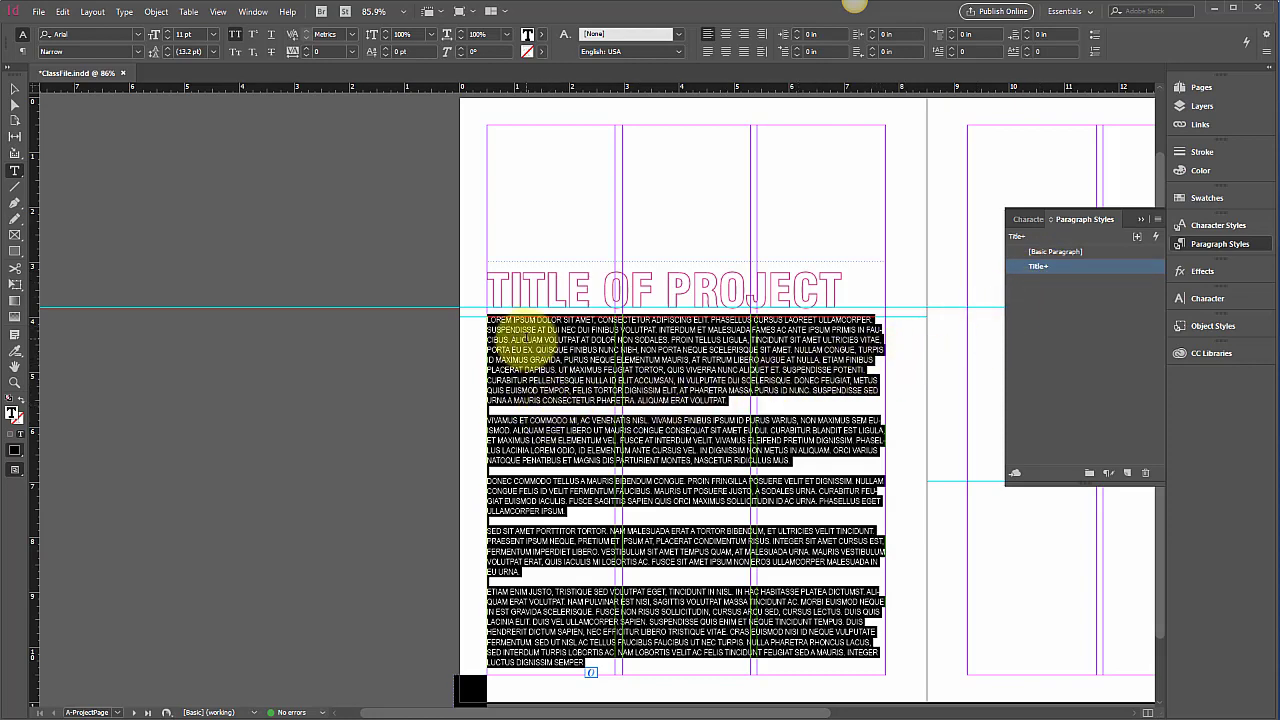
pyautogui.click(514, 345)
pyautogui.moveTo(507, 329); pyautogui.dragTo(755, 403)
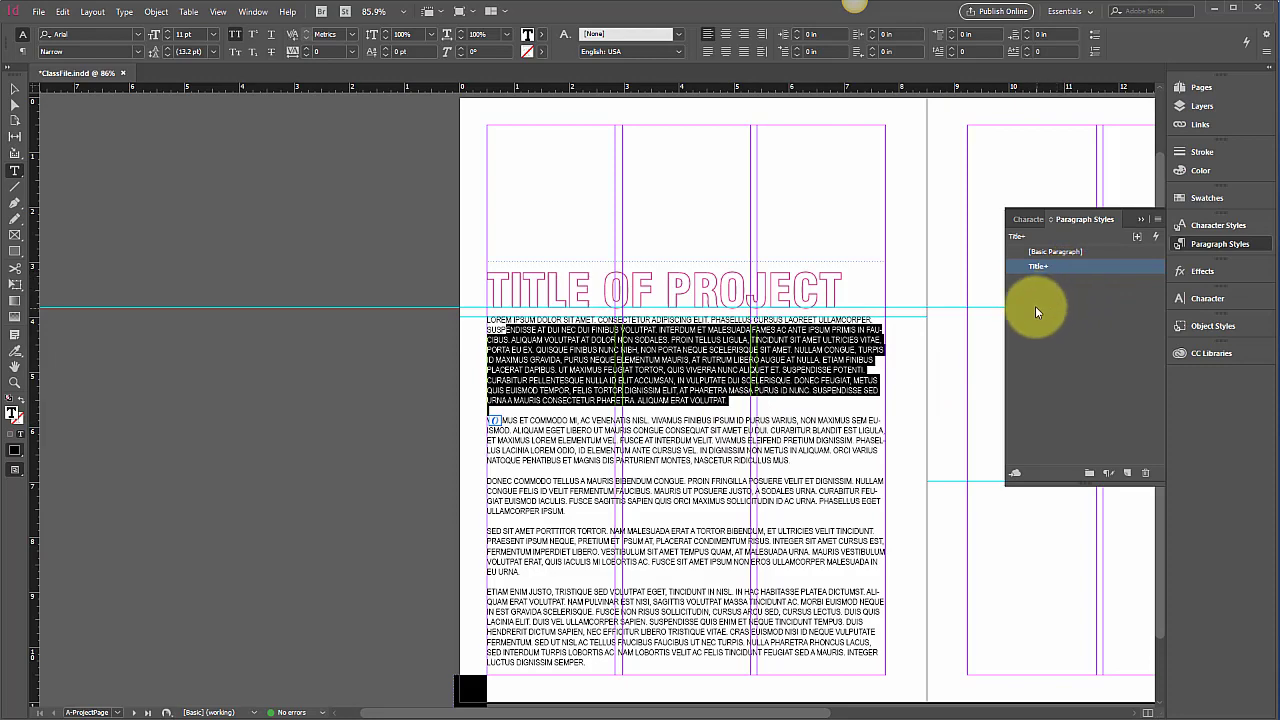
pyautogui.click(563, 460)
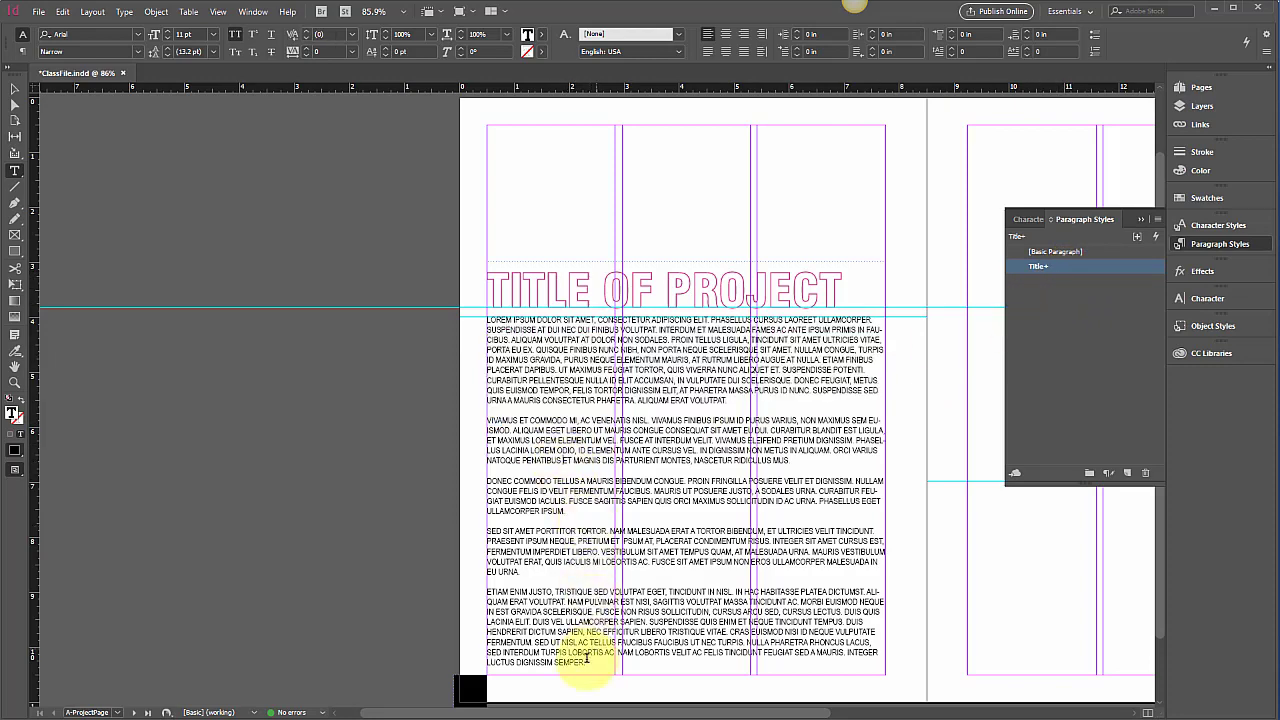
pyautogui.moveTo(587, 660)
pyautogui.mouseDown()
pyautogui.moveTo(457, 543)
pyautogui.moveTo(508, 337)
pyautogui.moveTo(503, 305)
pyautogui.moveTo(585, 663)
pyautogui.mouseUp()
pyautogui.click(696, 288)
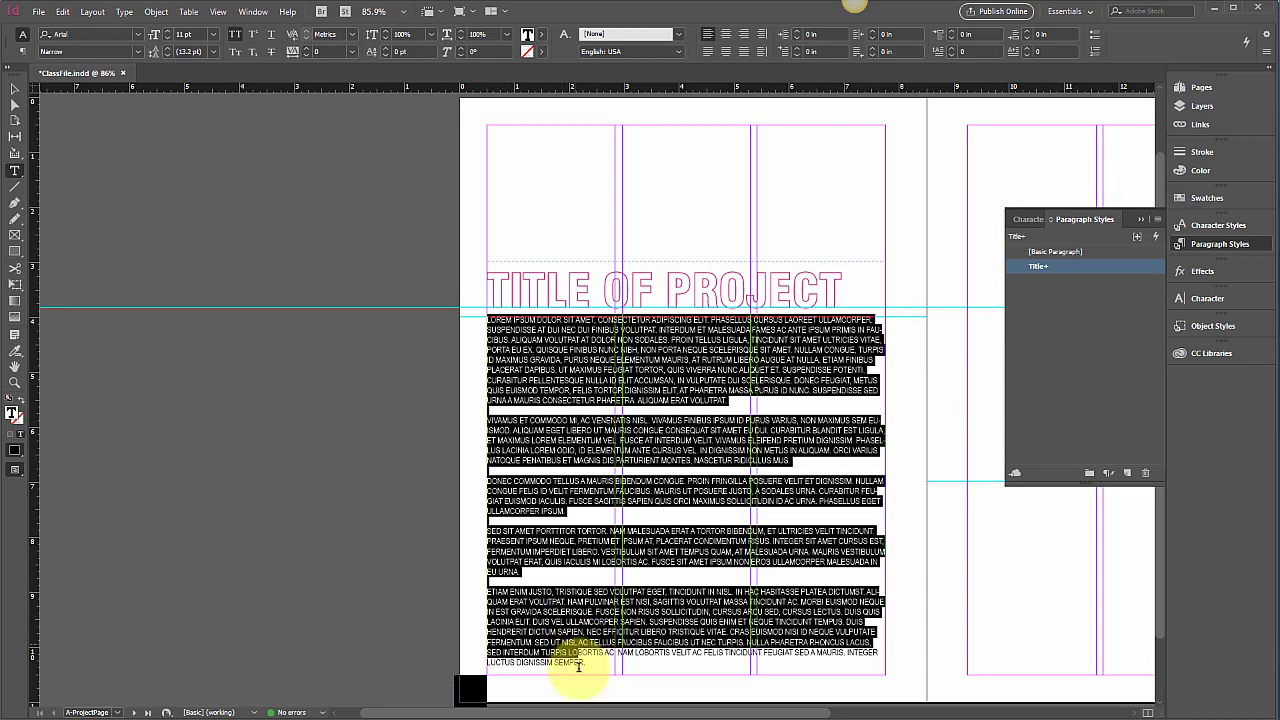
pyautogui.click(1158, 218)
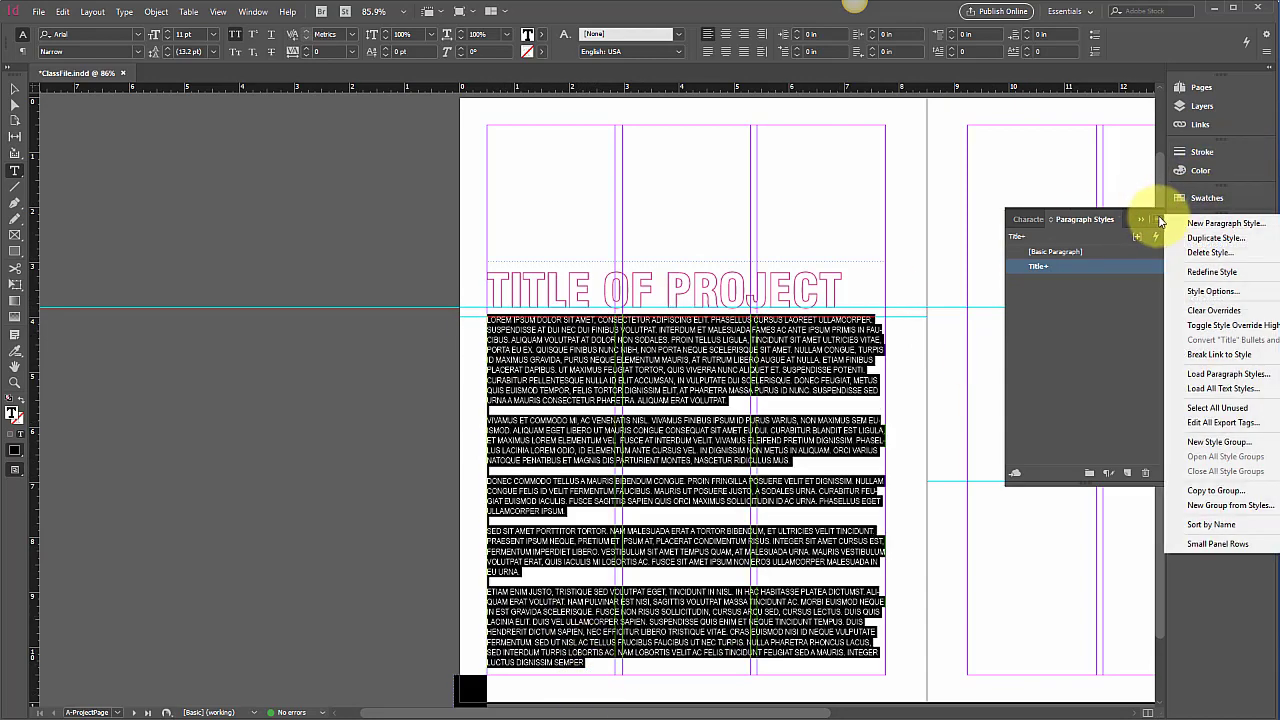
pyautogui.click(1178, 219)
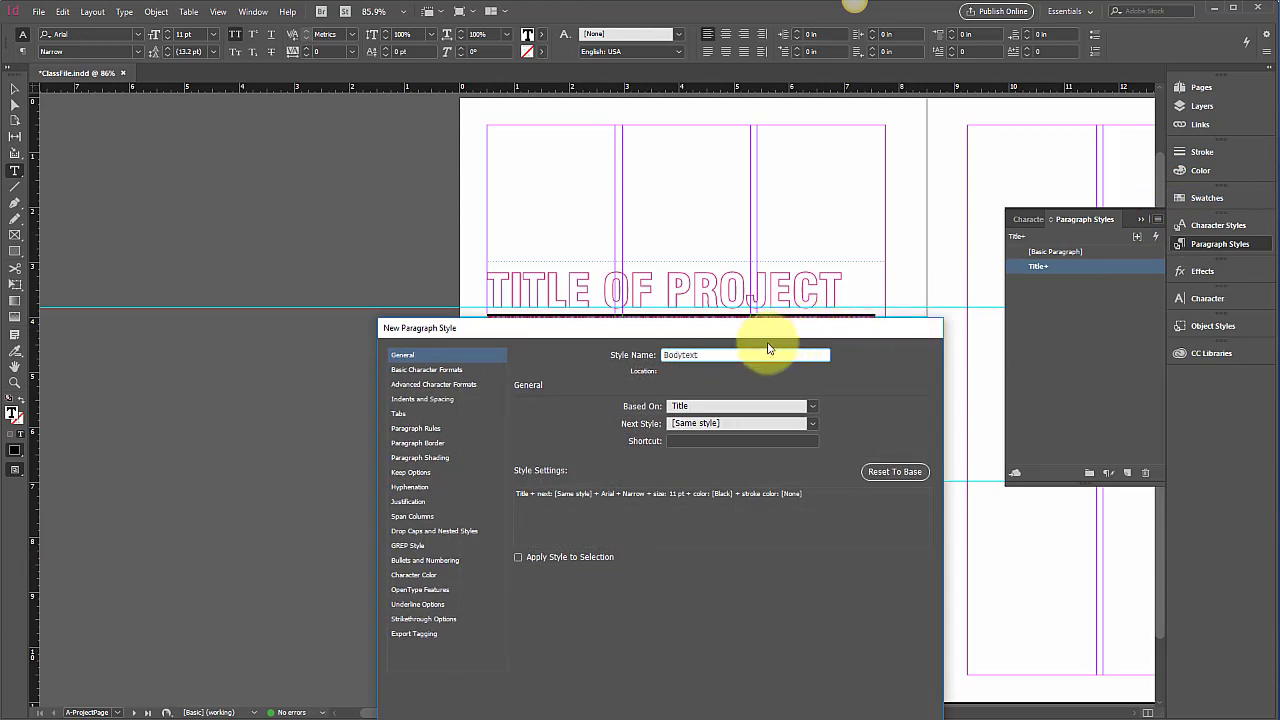
# - Turn off all caps in the new Bodytext style's basic character formats and save the style
pyautogui.click(446, 400)
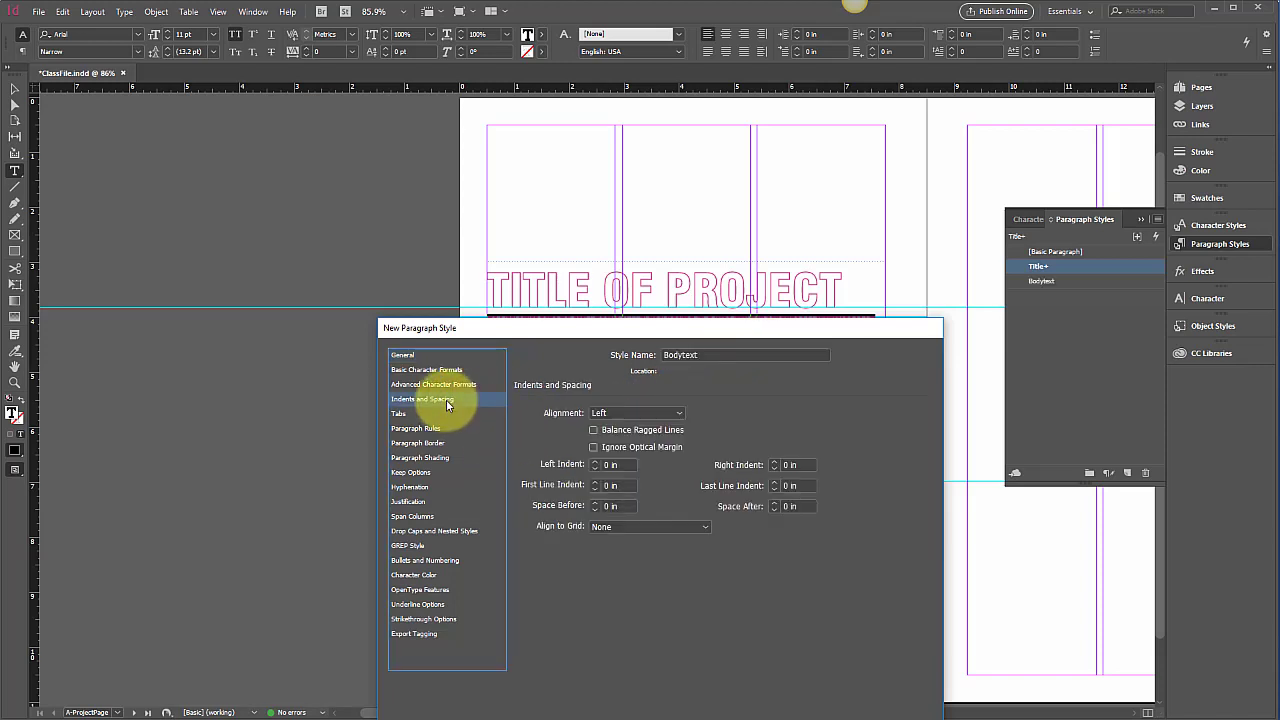
pyautogui.click(445, 370)
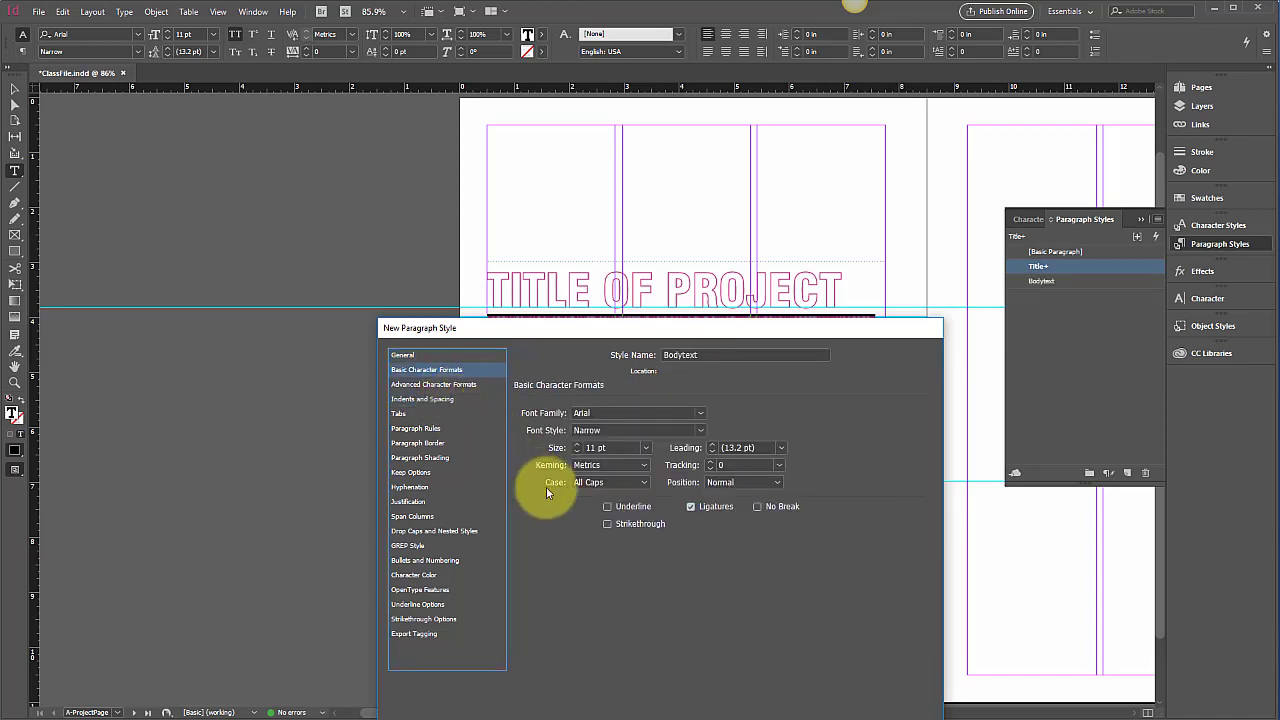
pyautogui.click(605, 482)
pyautogui.click(618, 499)
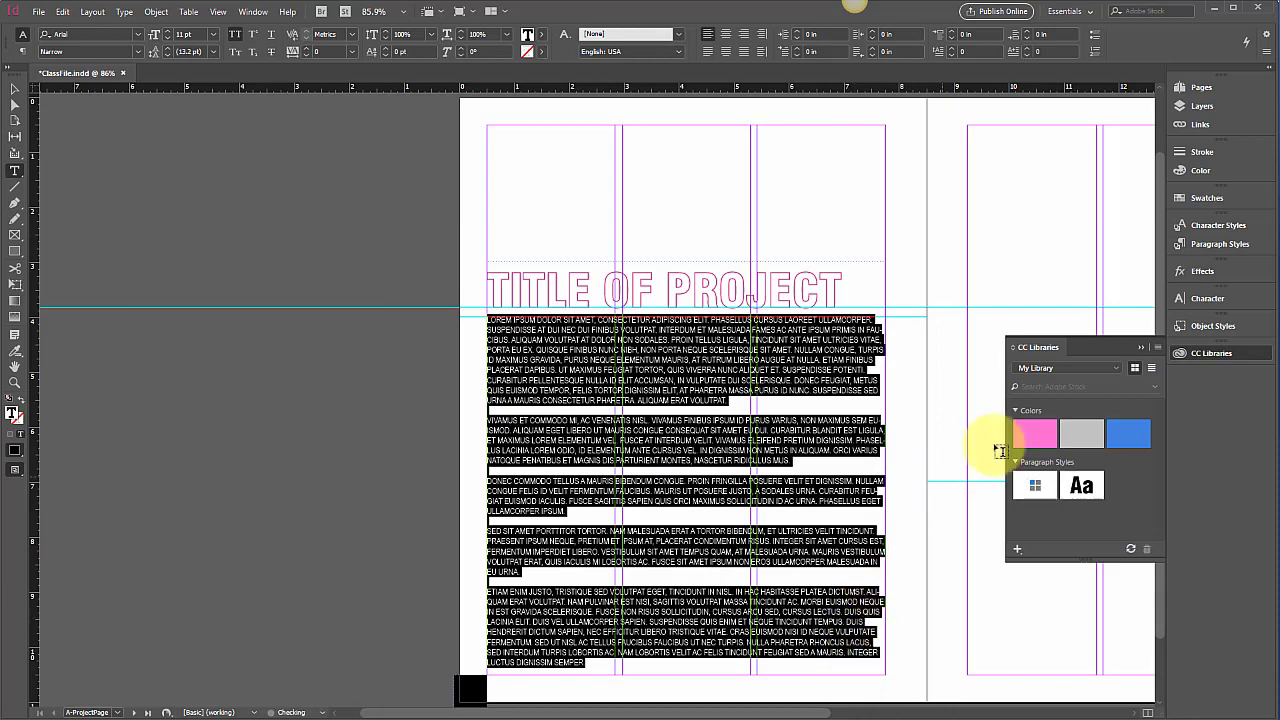
# - Apply the Bodytext paragraph style to the five selected placeholder paragraphs
pyautogui.click(1212, 246)
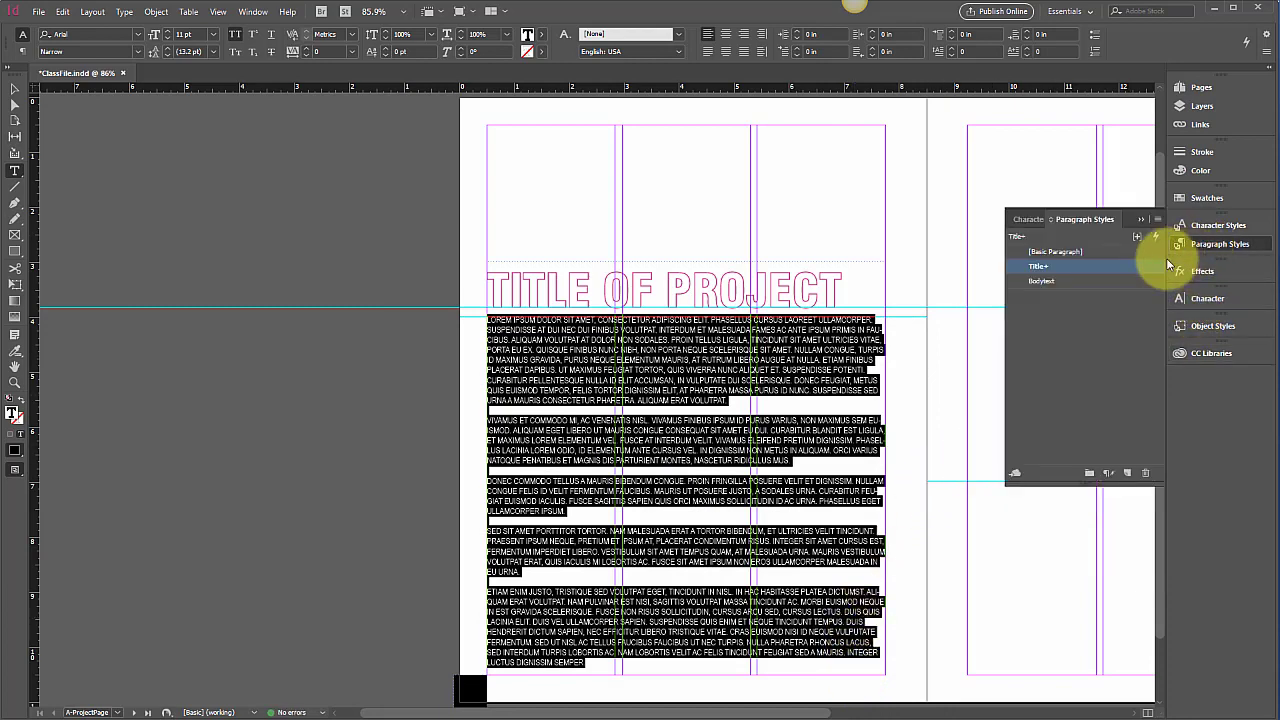
pyautogui.click(1062, 279)
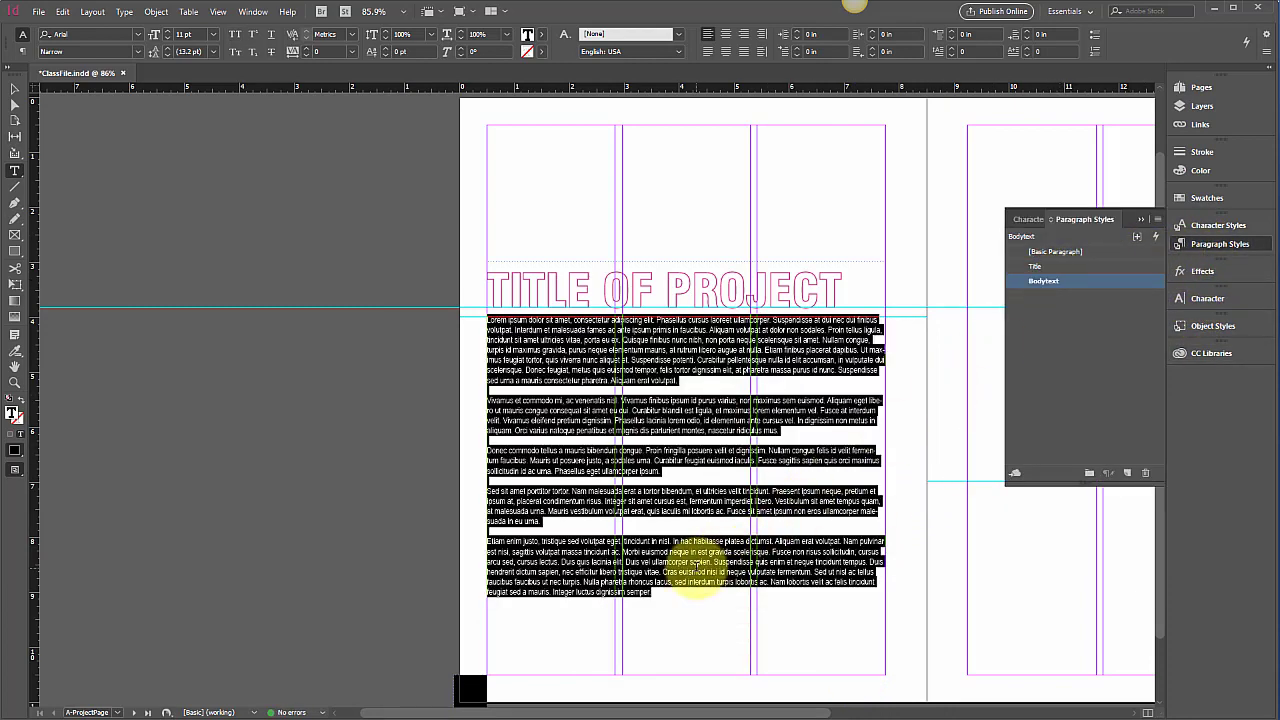
pyautogui.click(695, 566)
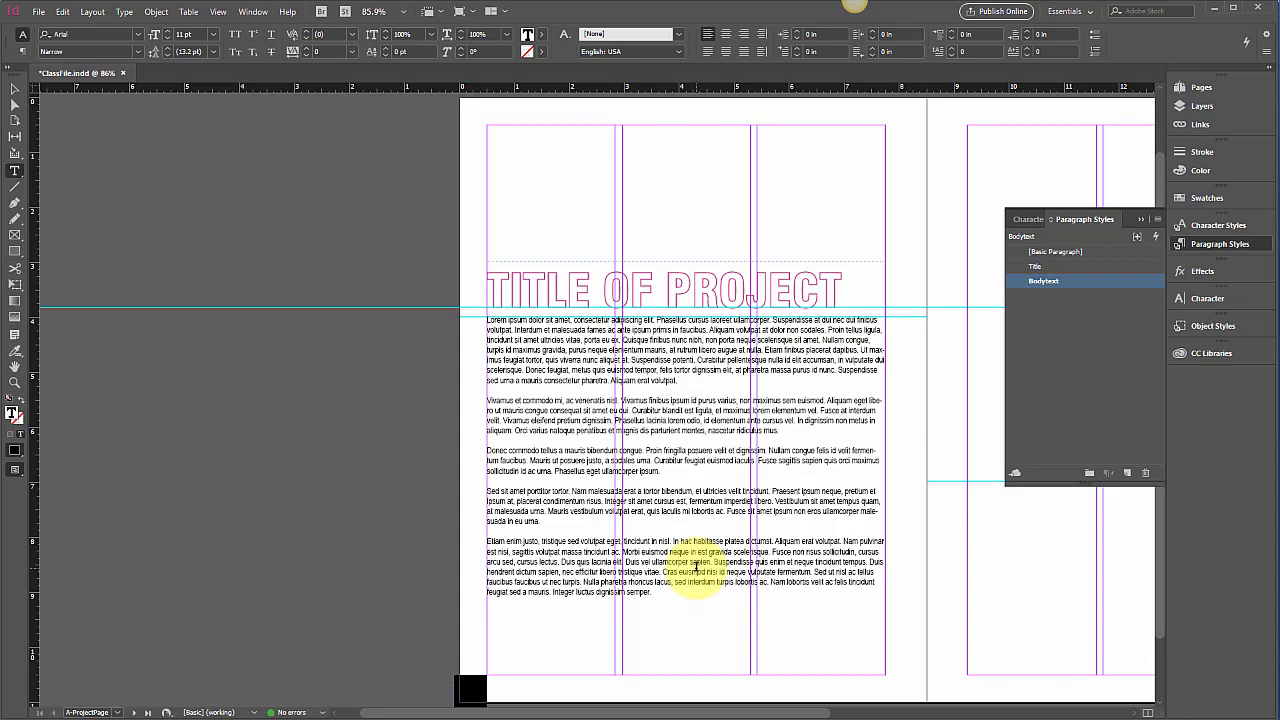
# - Check the A-ProjectPage master spread in preview mode without guides and return to the normal view
pyautogui.hscroll(3, 695, 566)
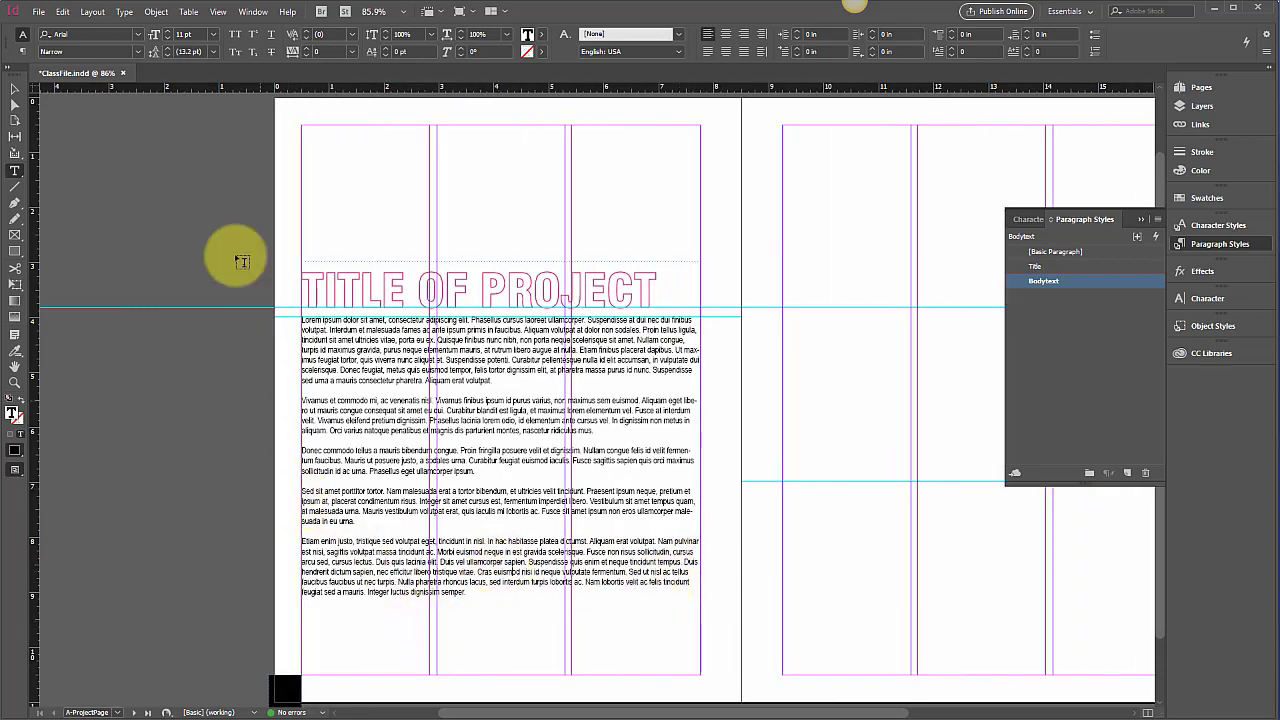
pyautogui.click(15, 89)
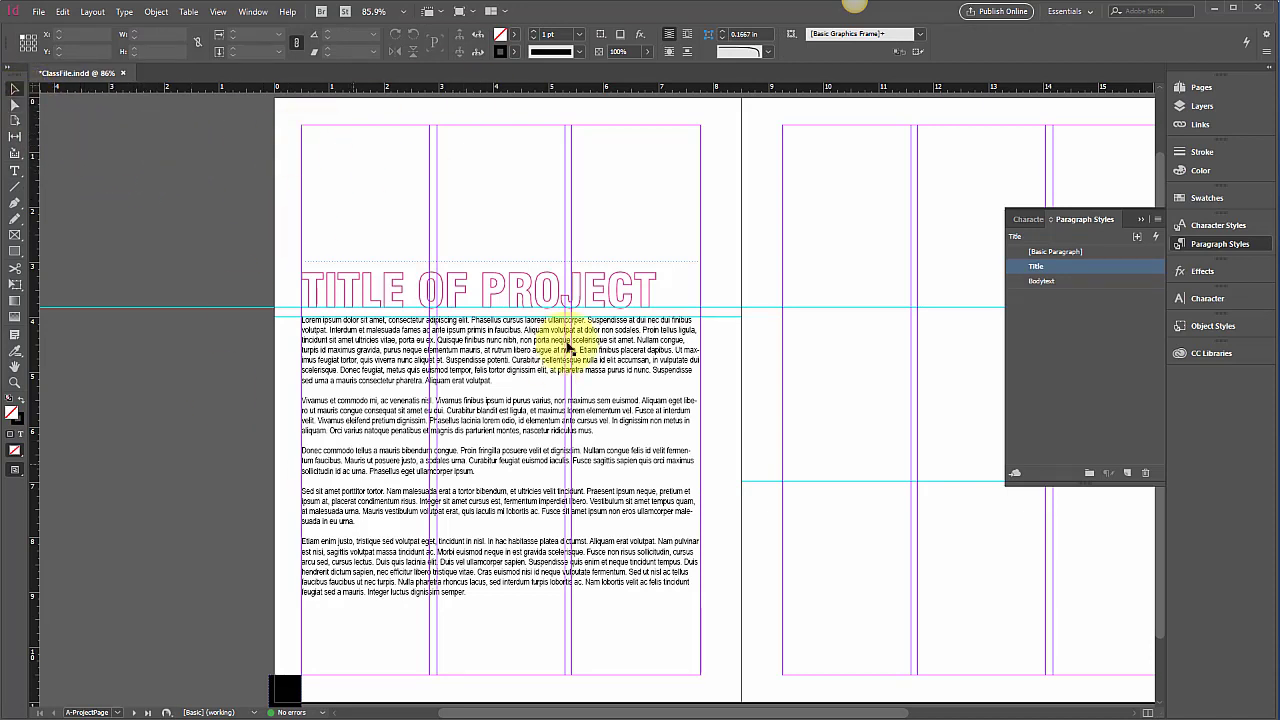
pyautogui.press('w')
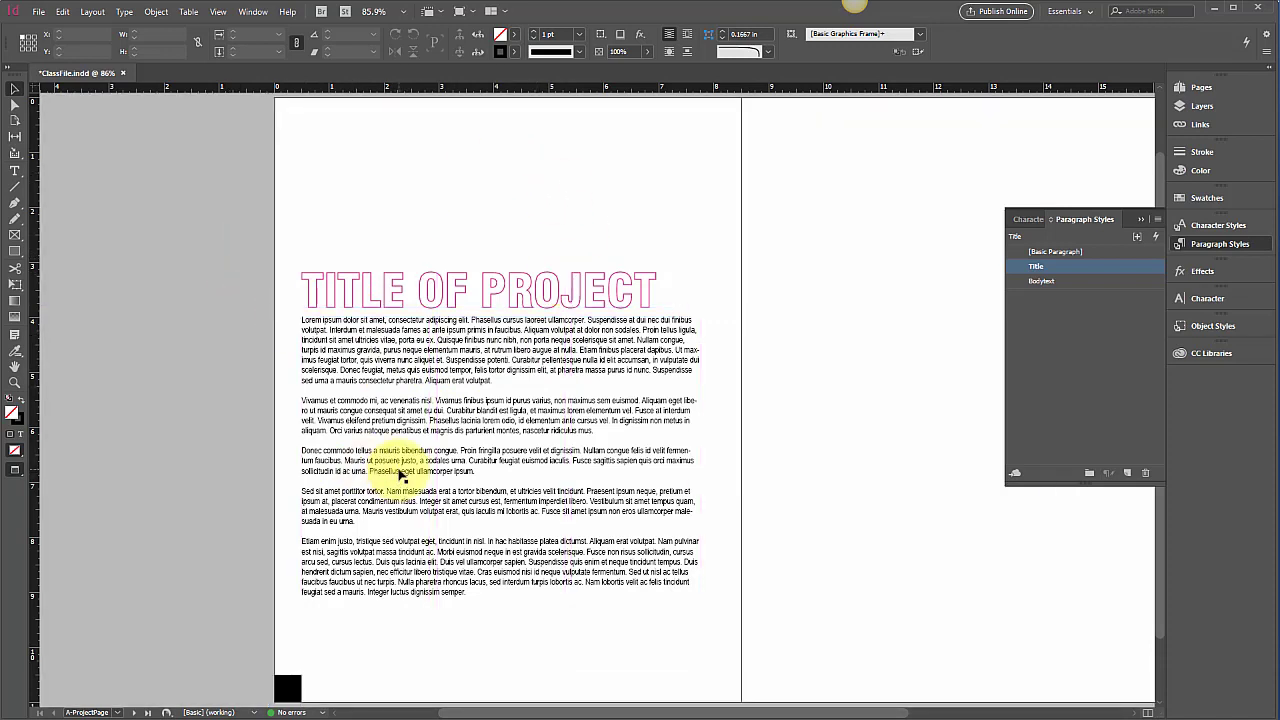
pyautogui.press('w')
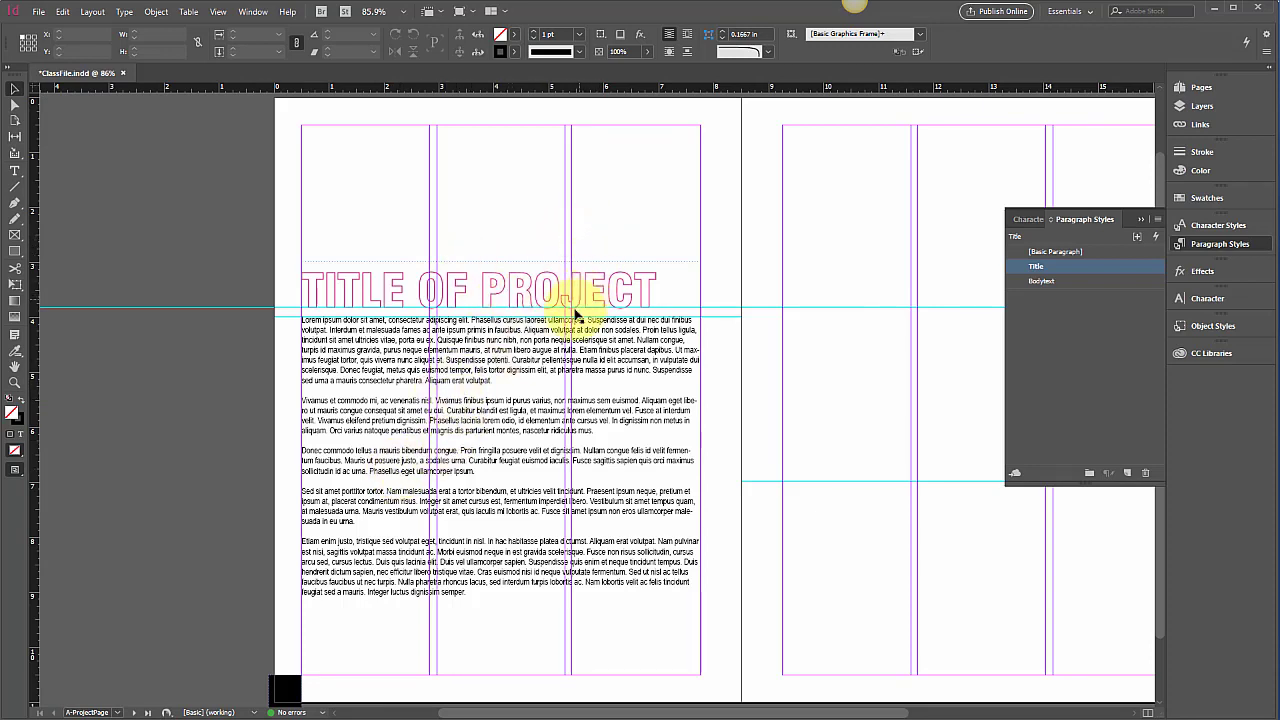
pyautogui.click(490, 390)
pyautogui.click(285, 409)
pyautogui.press('w')
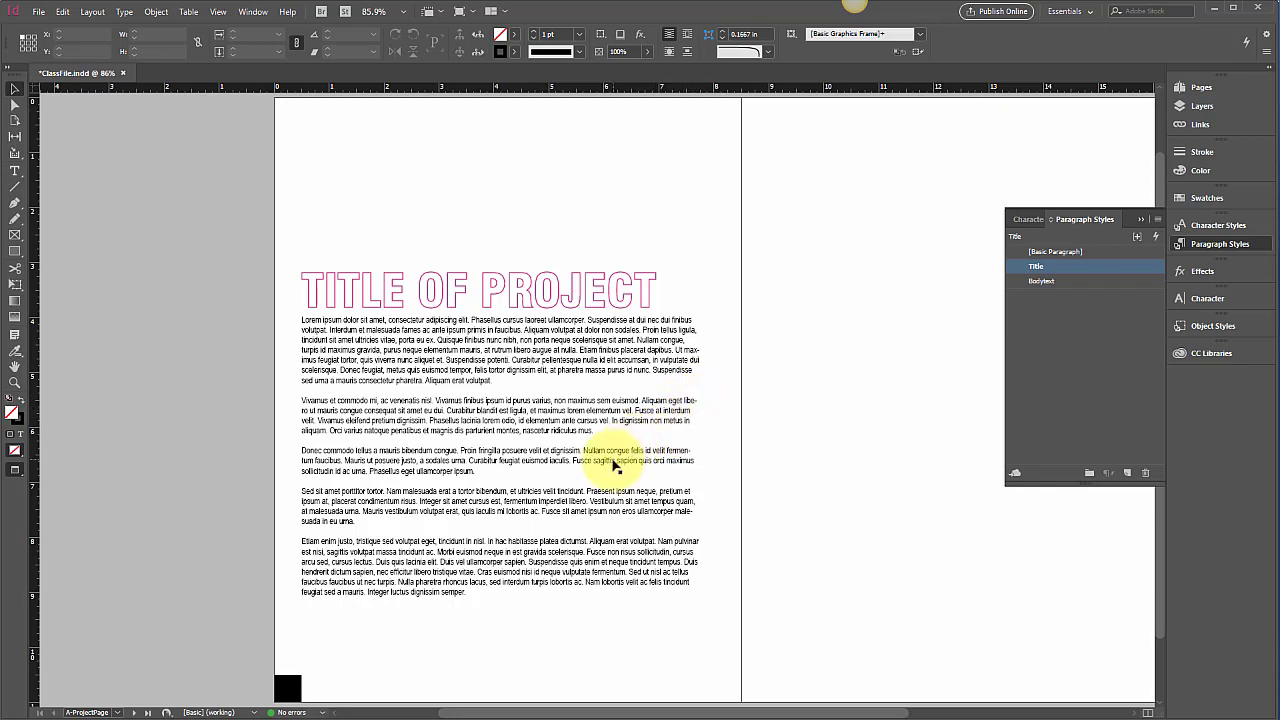
pyautogui.press('w')
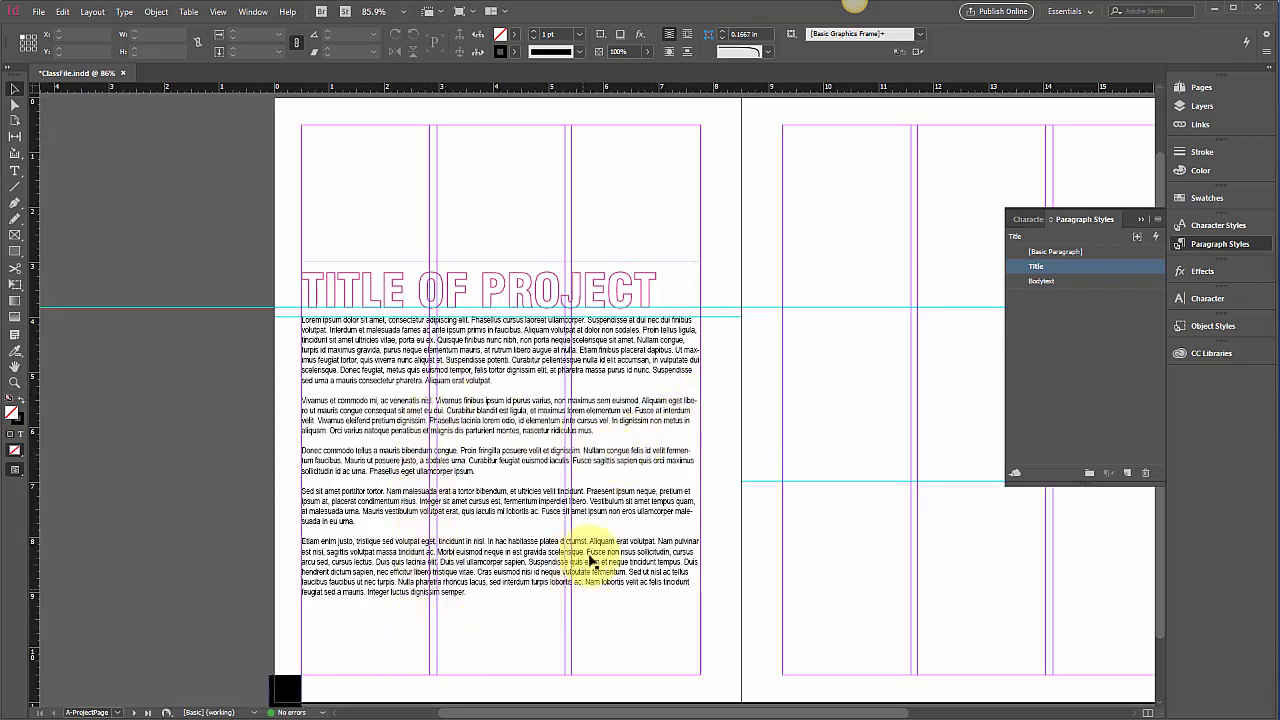
# - Narrow the body text frame to the first column, 2.3333 in wide, and thread its overset text into the second and third columns
pyautogui.click(528, 560)
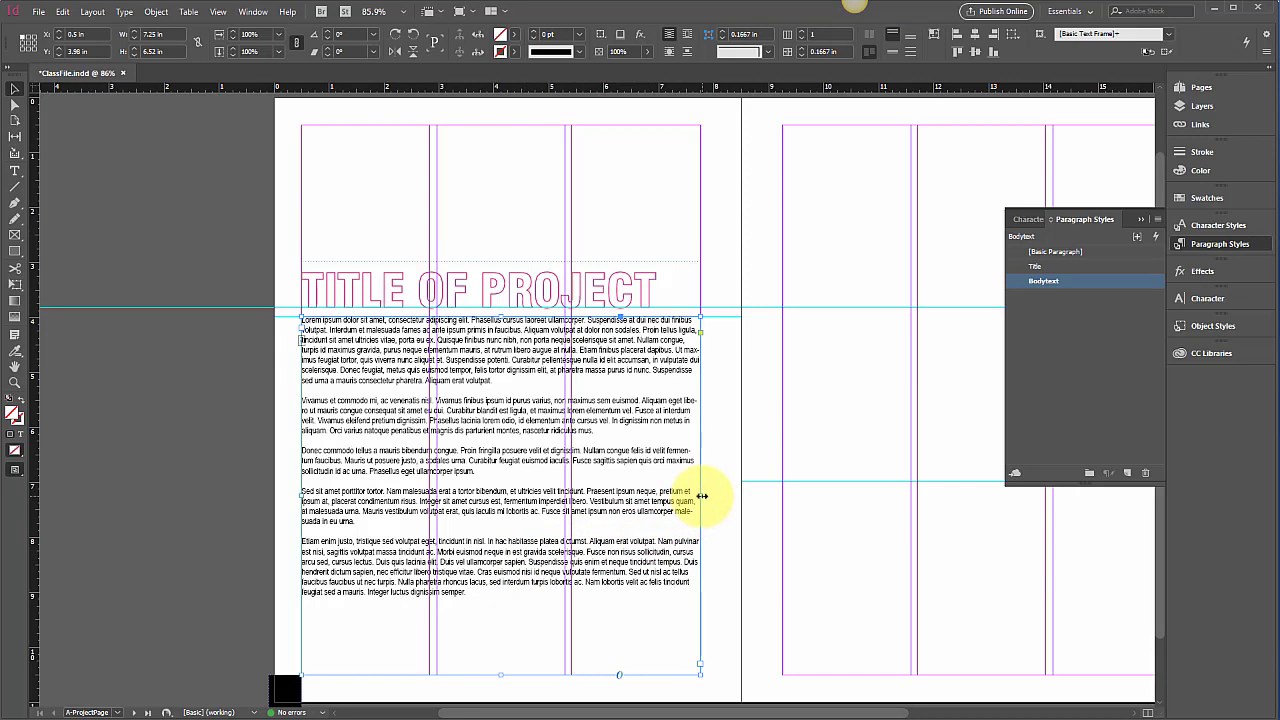
pyautogui.moveTo(702, 496); pyautogui.dragTo(431, 502)
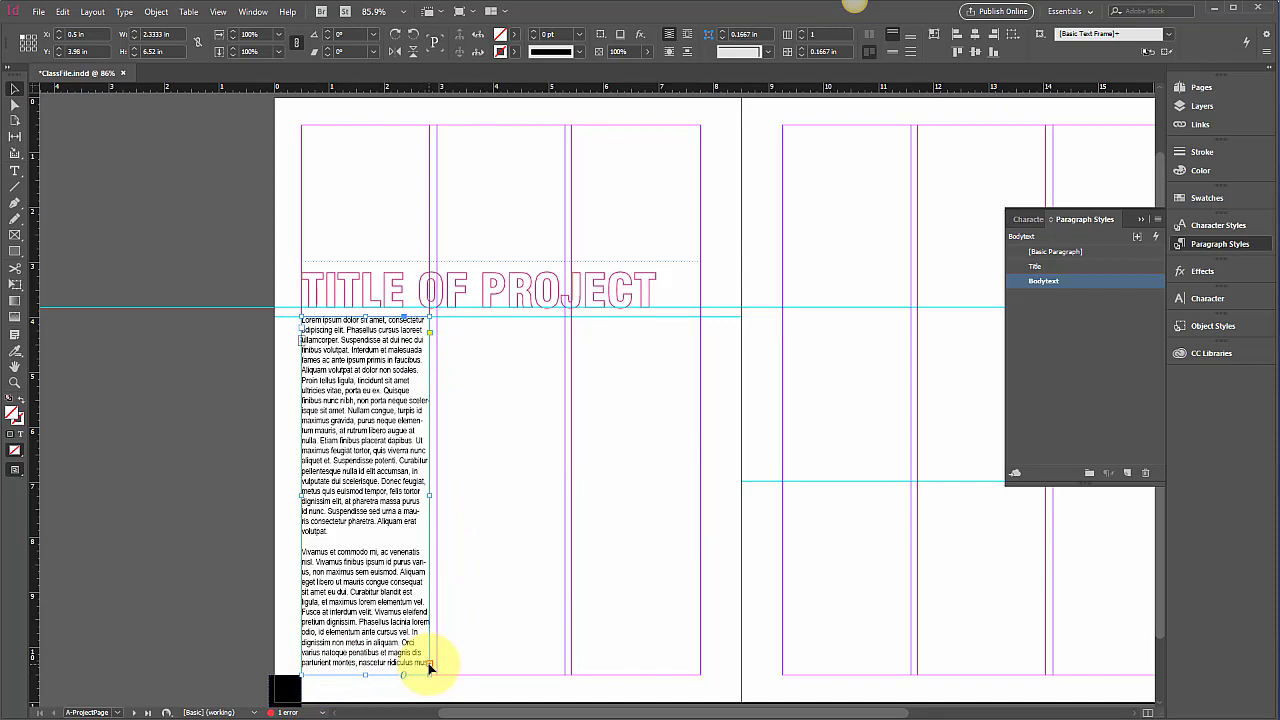
pyautogui.click(428, 664)
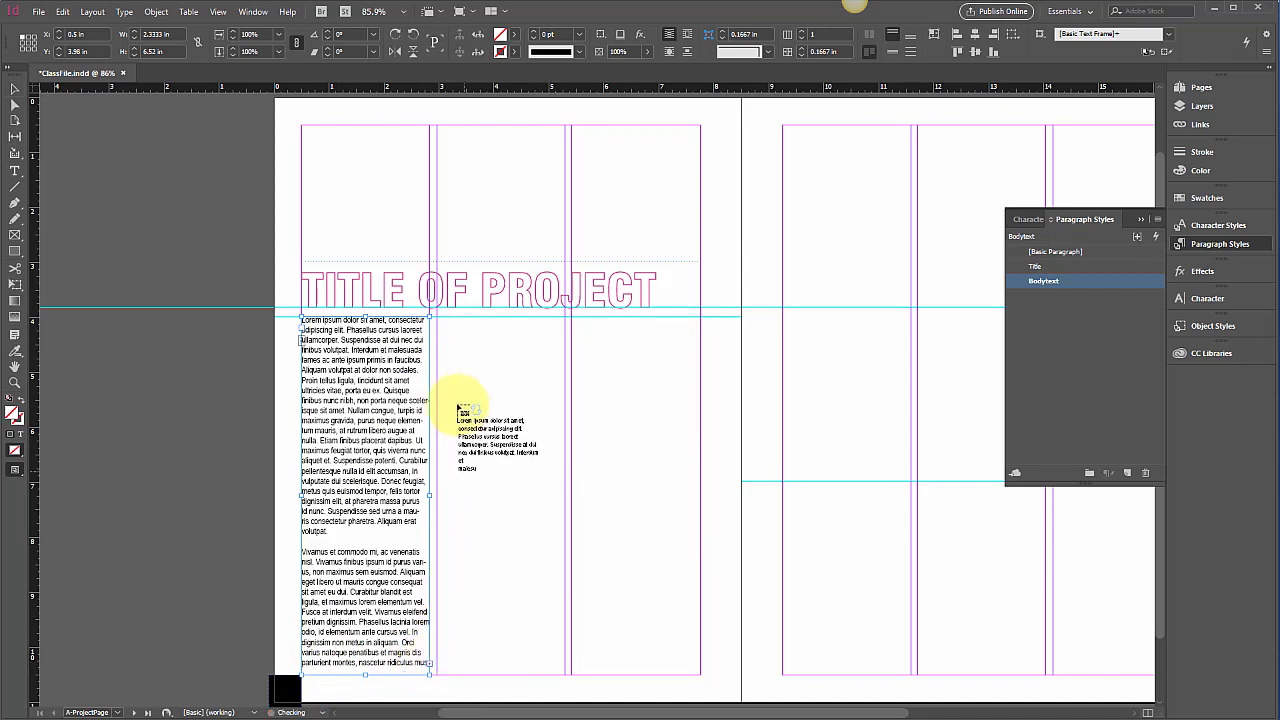
pyautogui.click(445, 322)
pyautogui.click(565, 663)
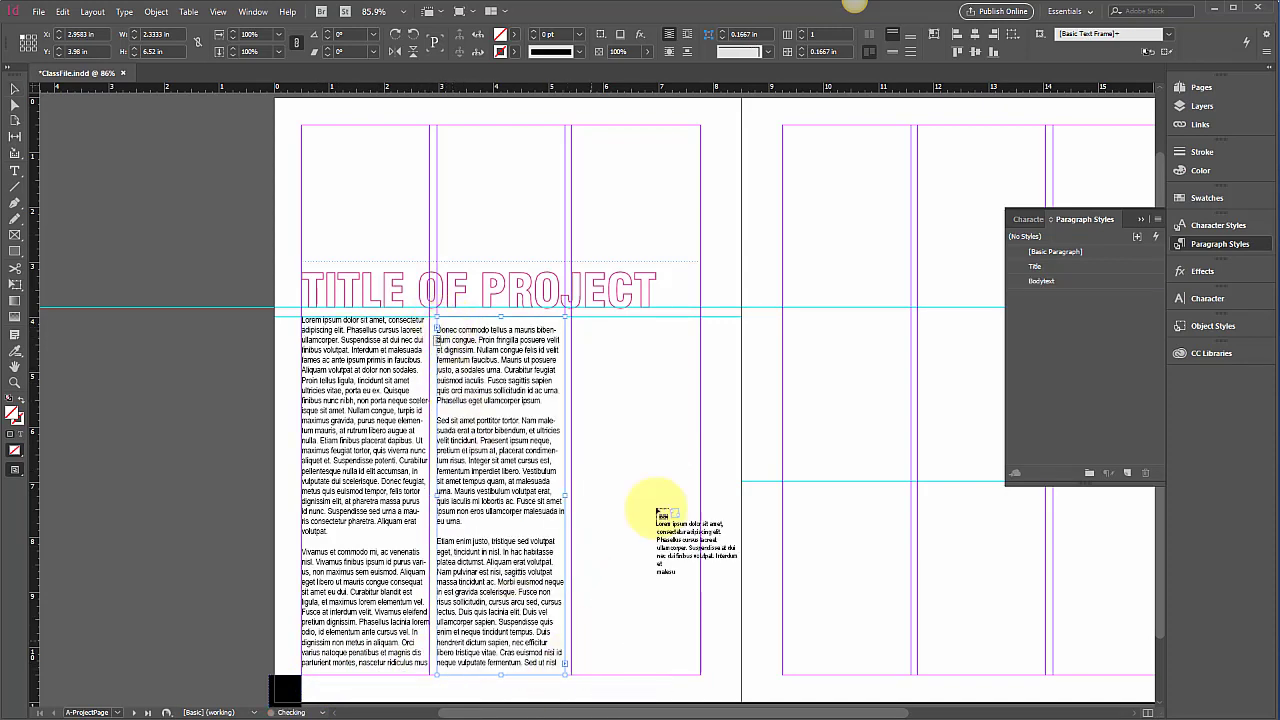
pyautogui.click(576, 319)
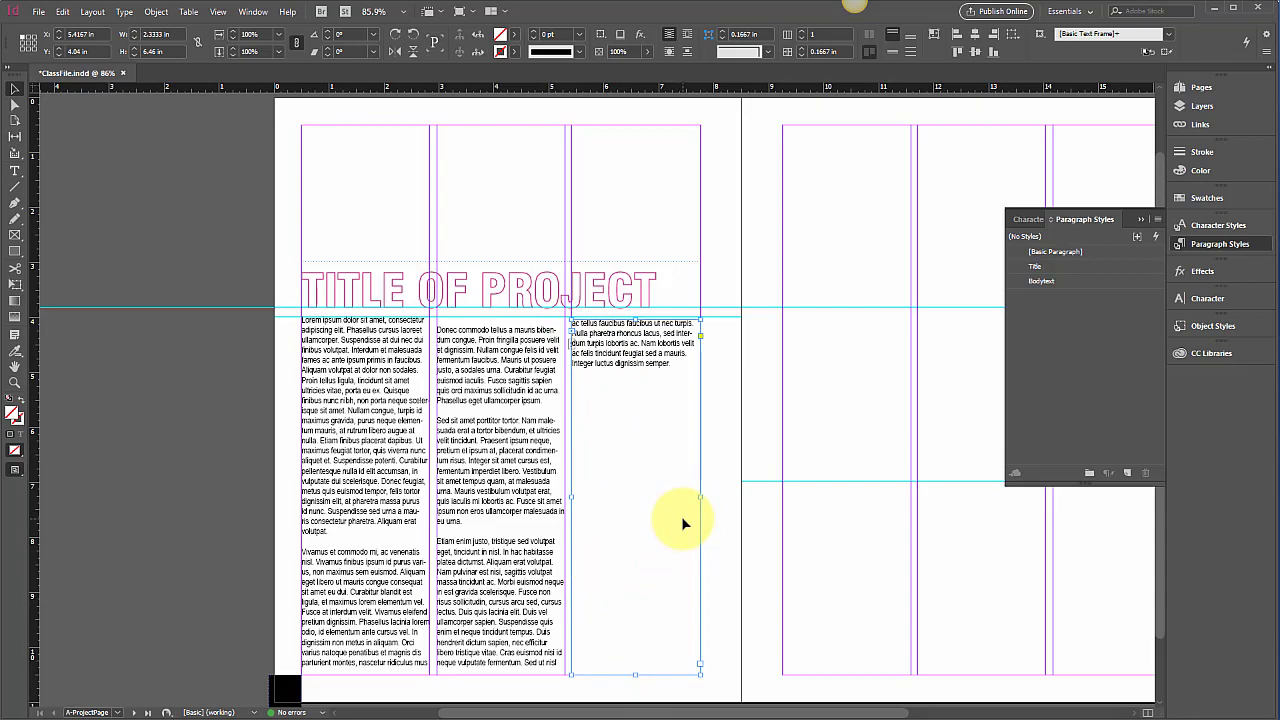
# - Undo the threaded column frames and the narrowing of the body text frame
pyautogui.hotkey('ctrl', 'z')
pyautogui.hotkey('ctrl', 'z')
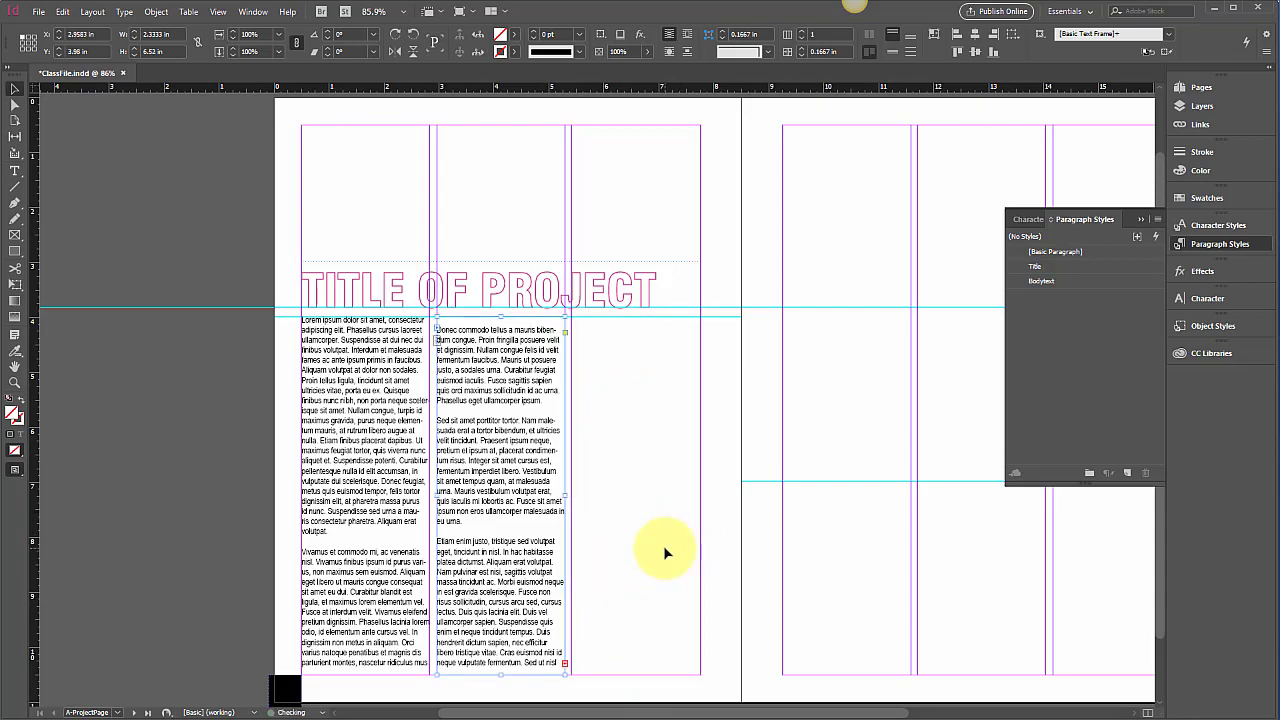
pyautogui.hotkey('ctrl', 'z')
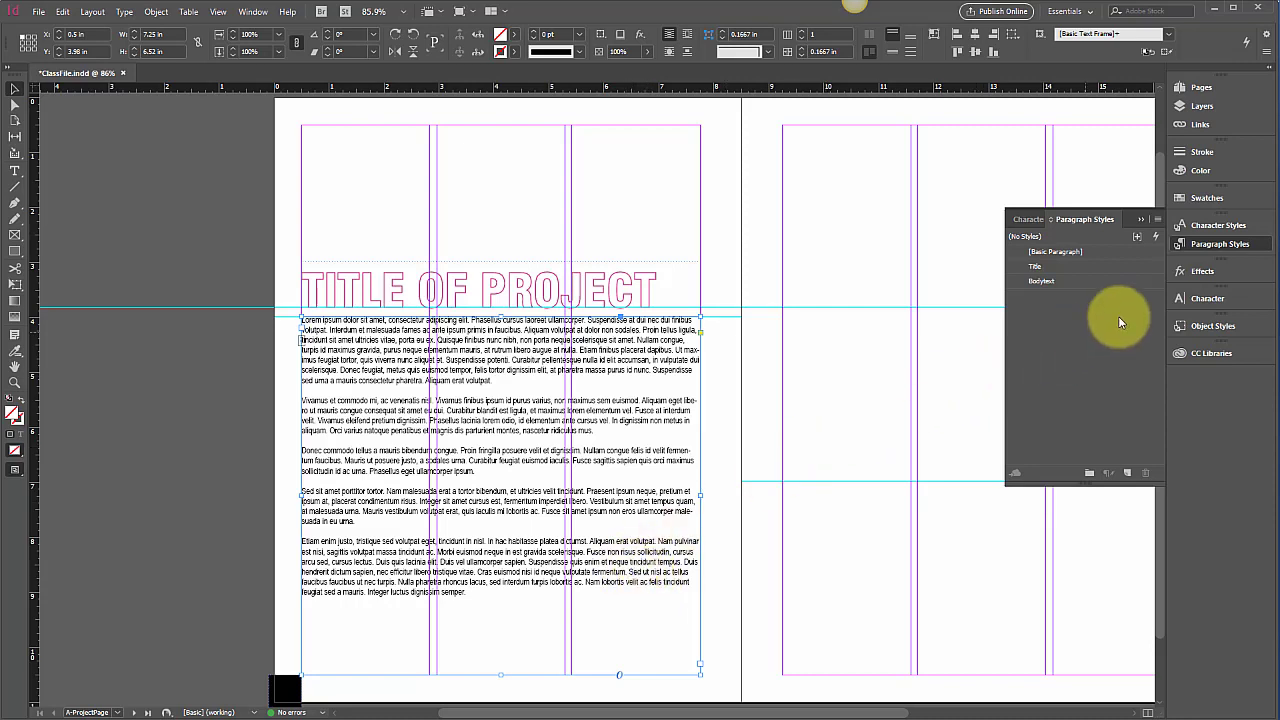
pyautogui.click(1071, 281)
pyautogui.click(1070, 281)
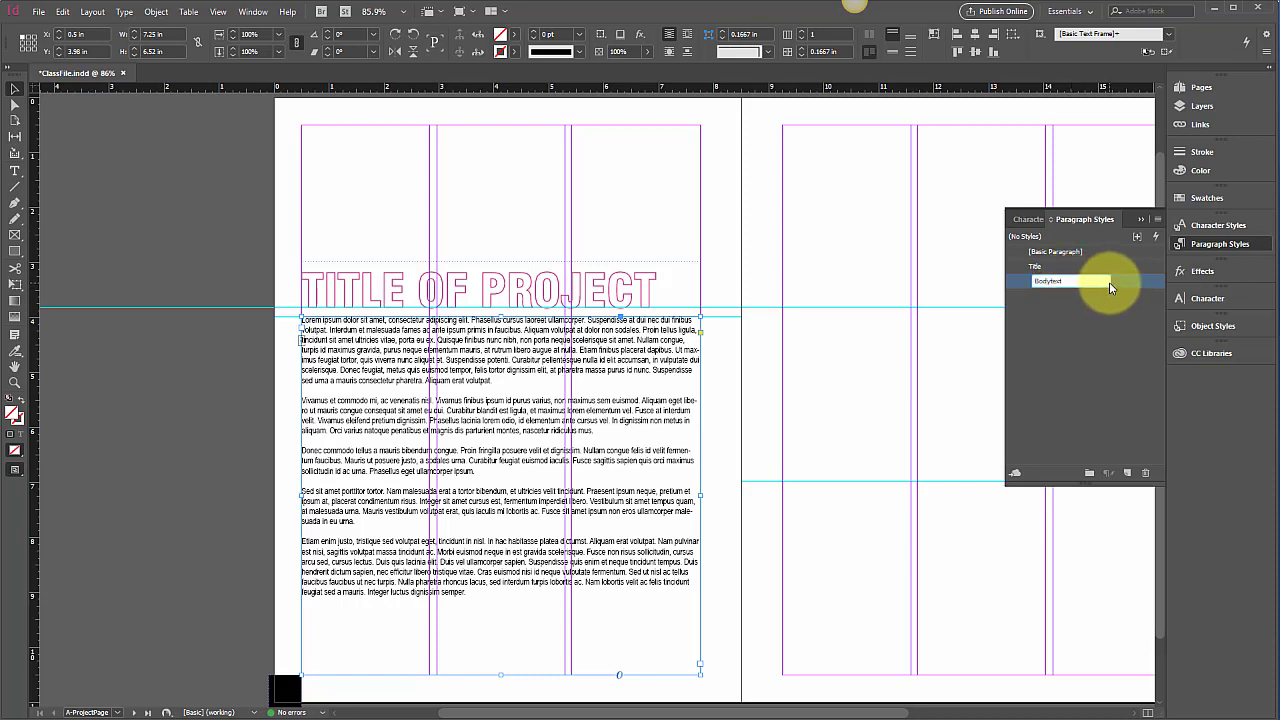
pyautogui.press('Return')
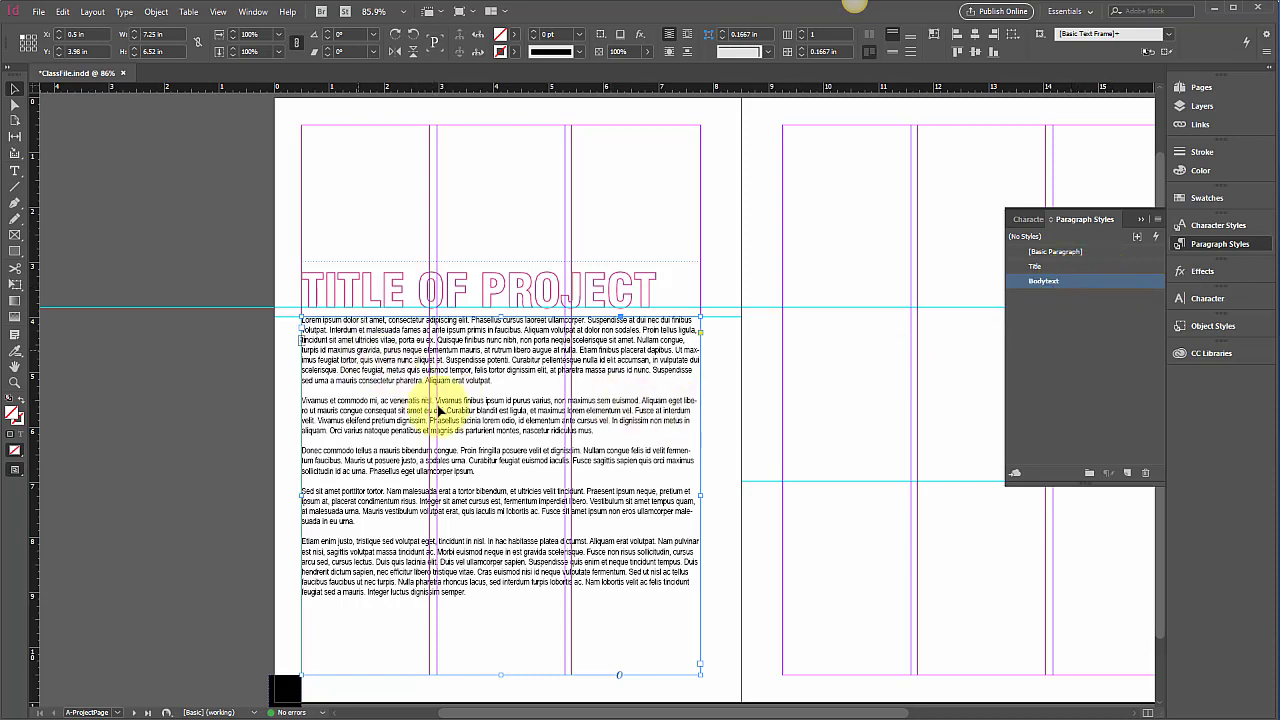
# - Set the Bodytext paragraph style's layout to Span Columns across all columns
pyautogui.doubleClick(1020, 281)
pyautogui.moveTo(747, 340); pyautogui.dragTo(630, 187)
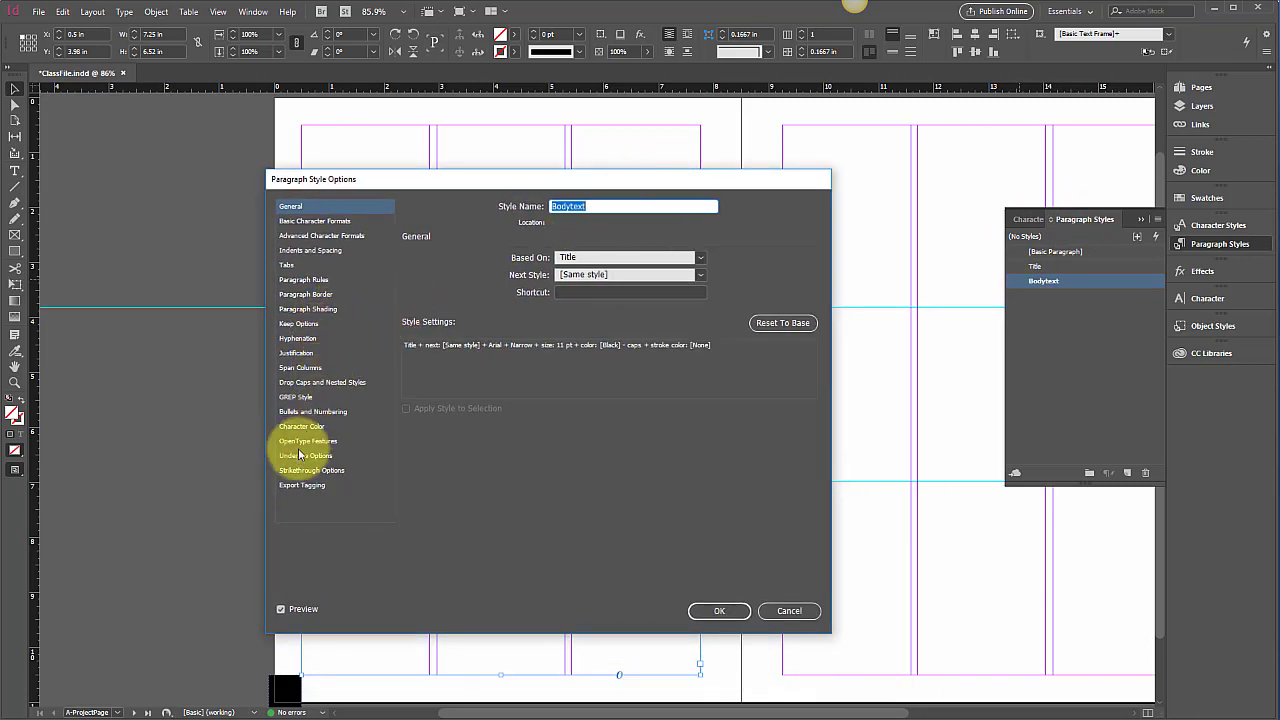
pyautogui.click(310, 368)
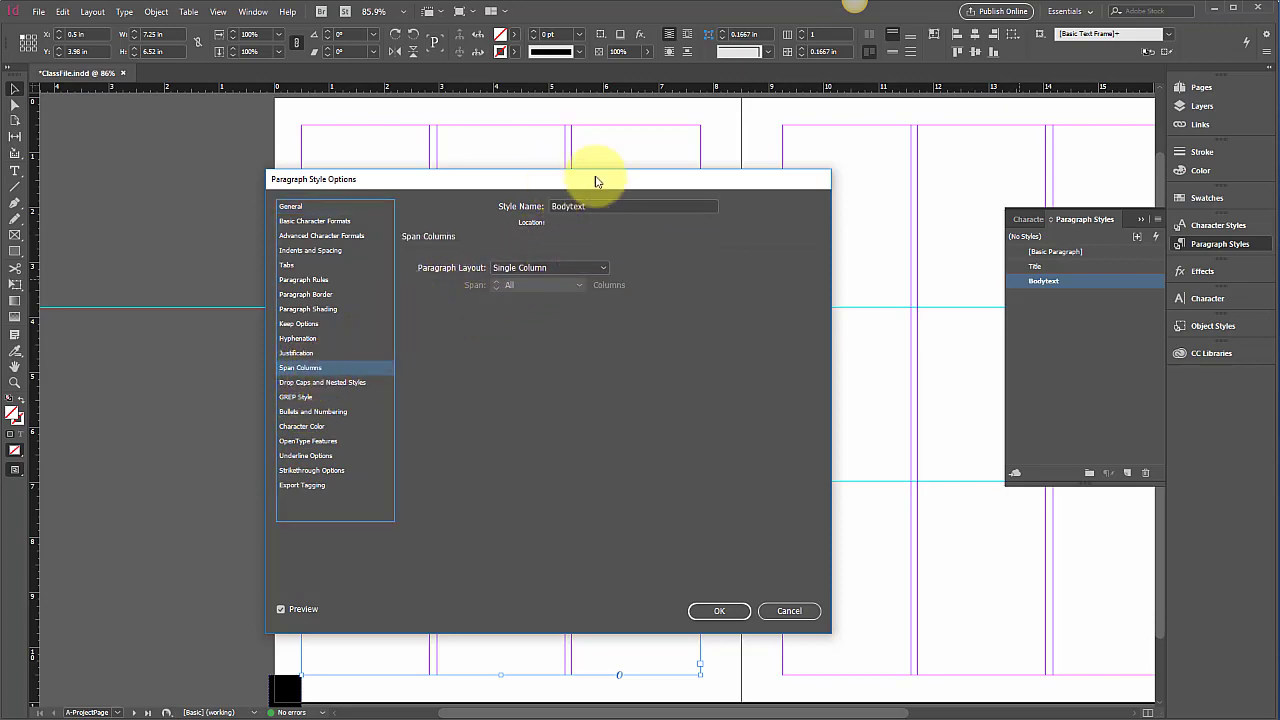
pyautogui.moveTo(600, 177); pyautogui.dragTo(1081, 106)
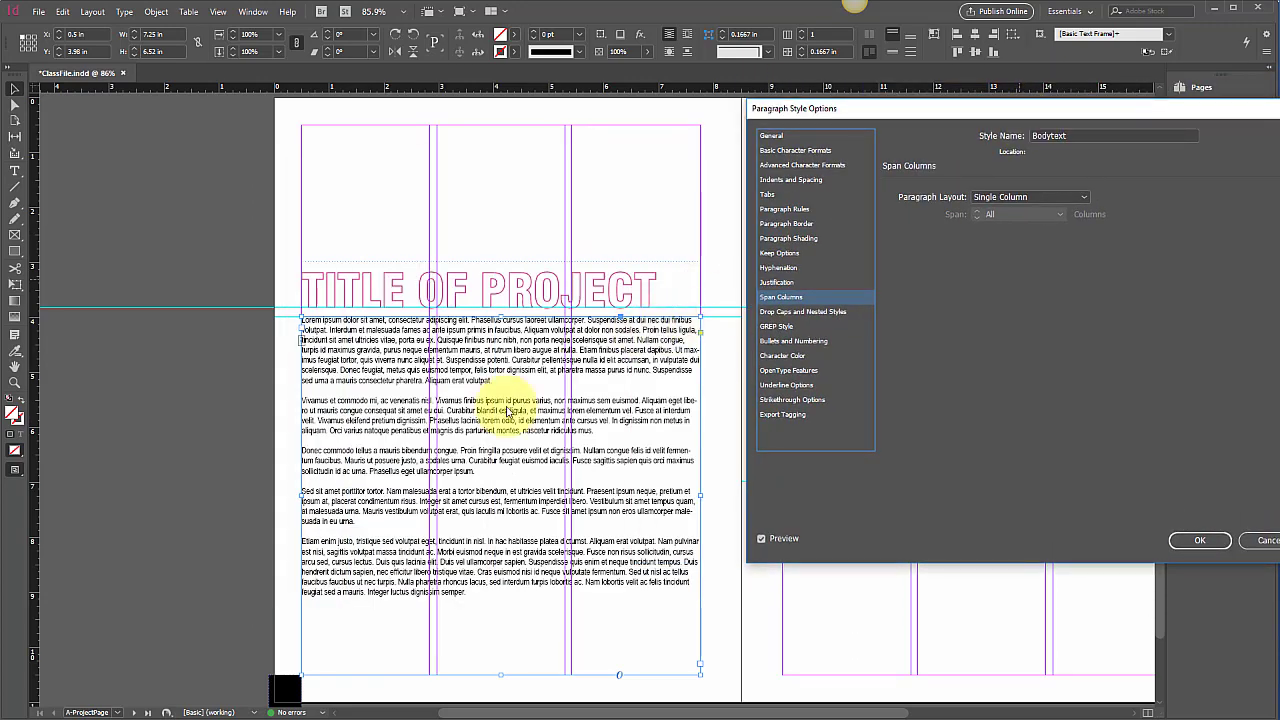
pyautogui.click(1084, 196)
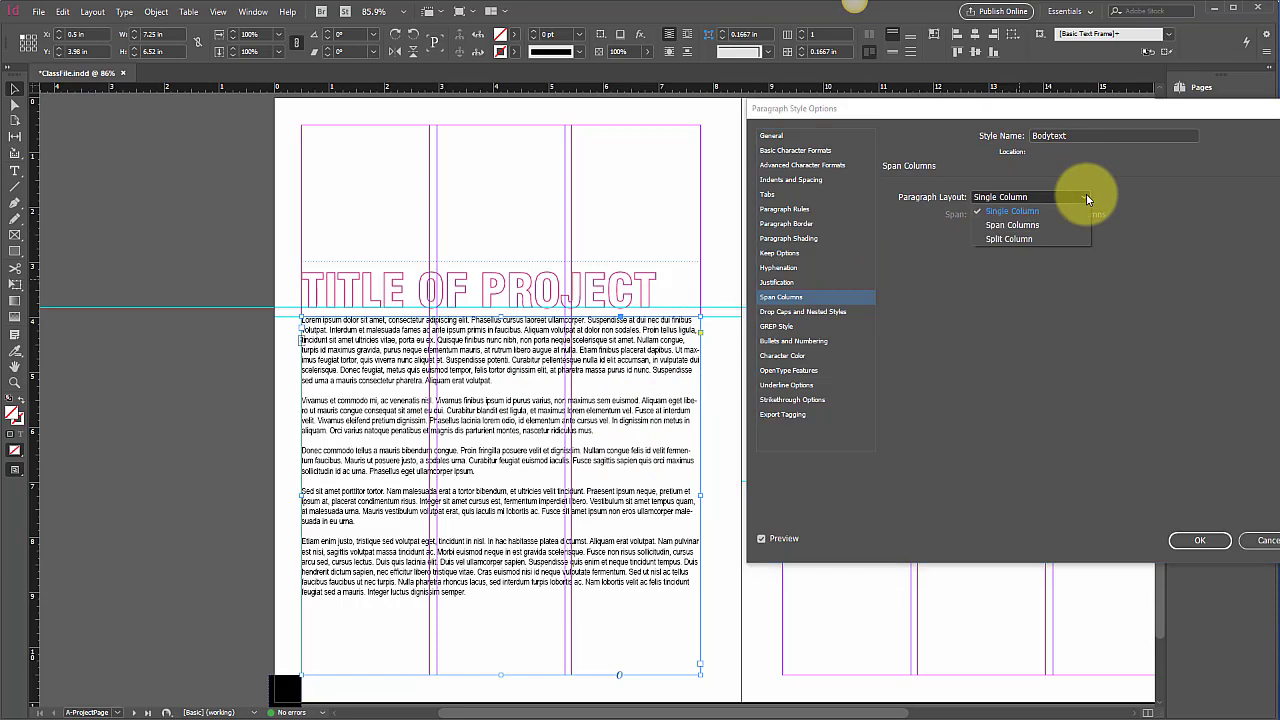
pyautogui.click(1038, 226)
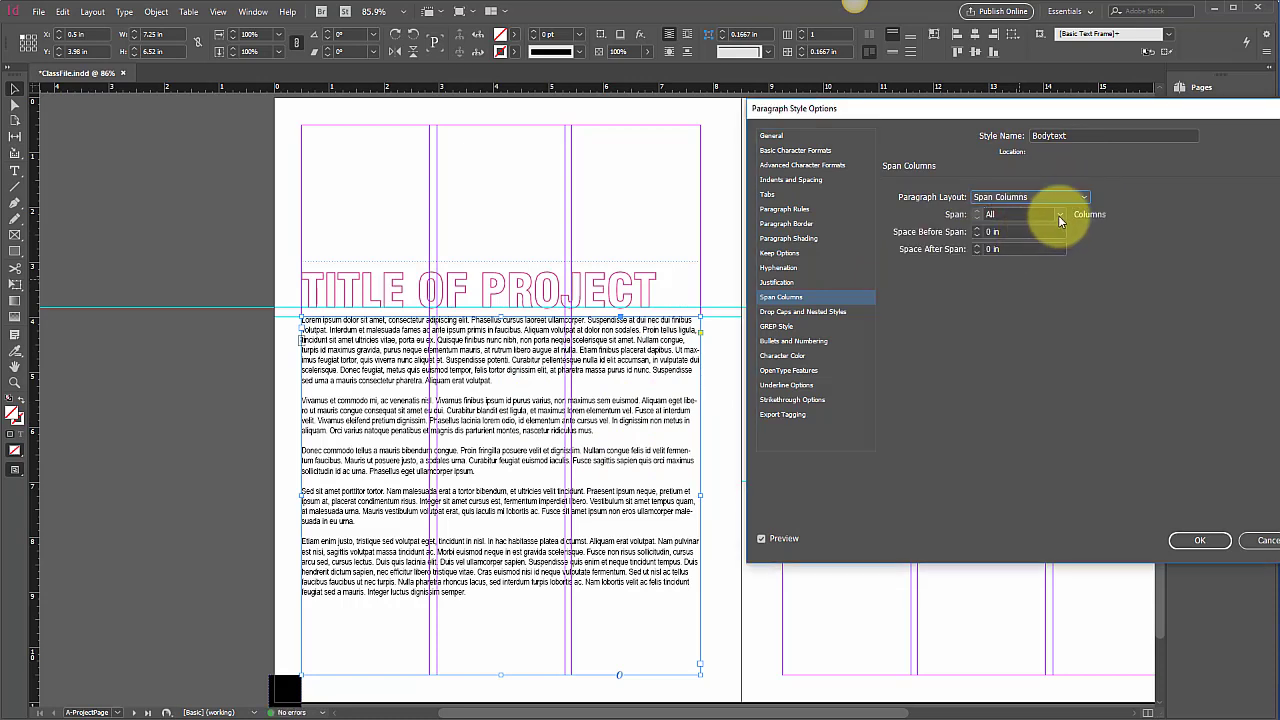
pyautogui.click(1058, 215)
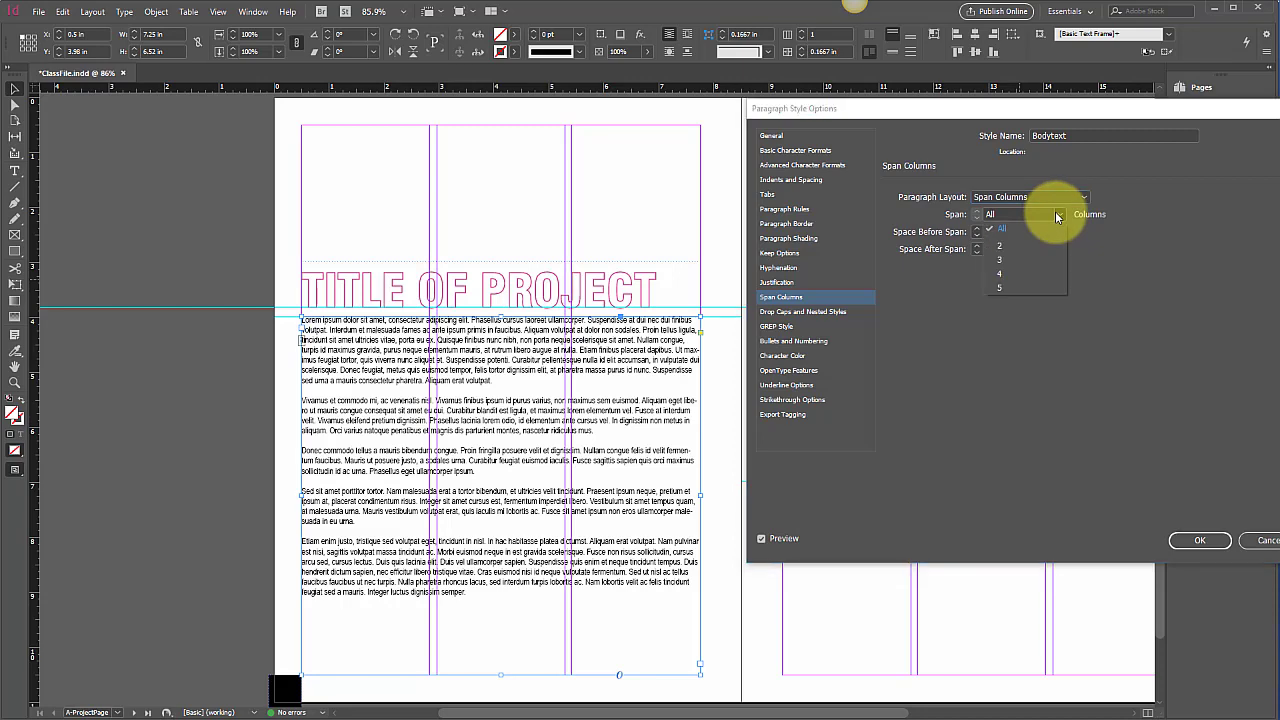
pyautogui.click(1059, 215)
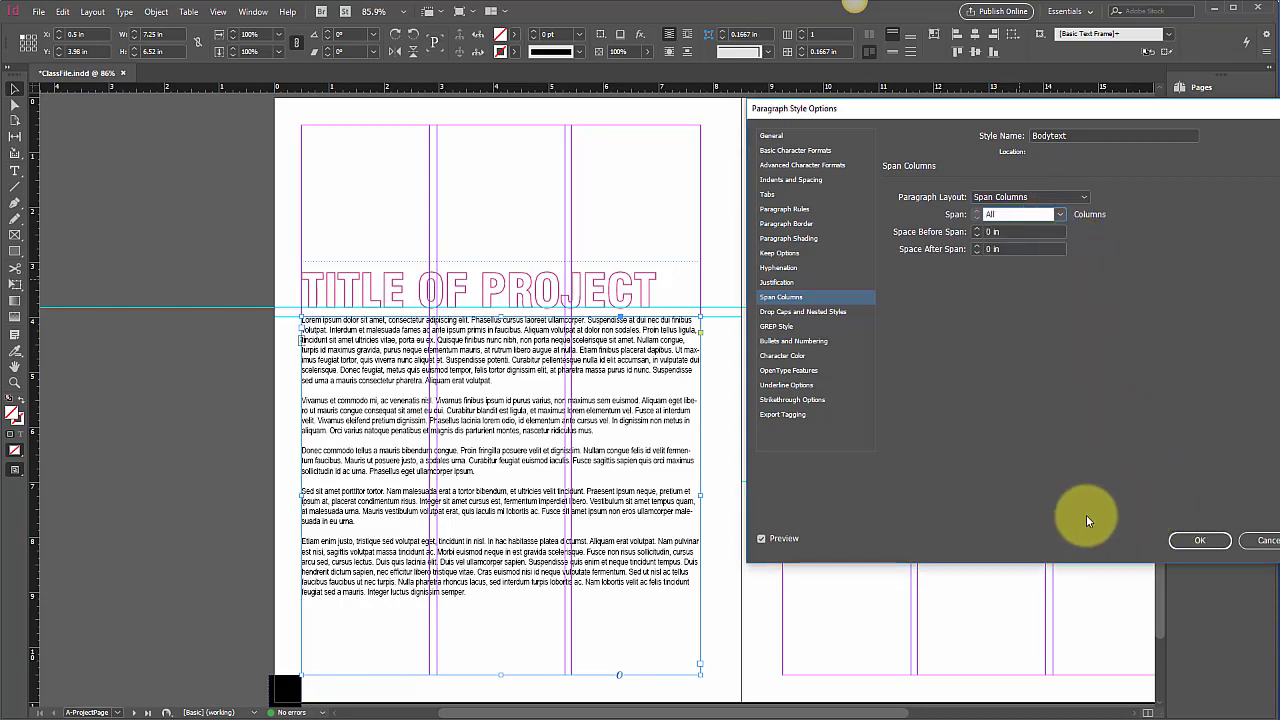
pyautogui.click(1196, 540)
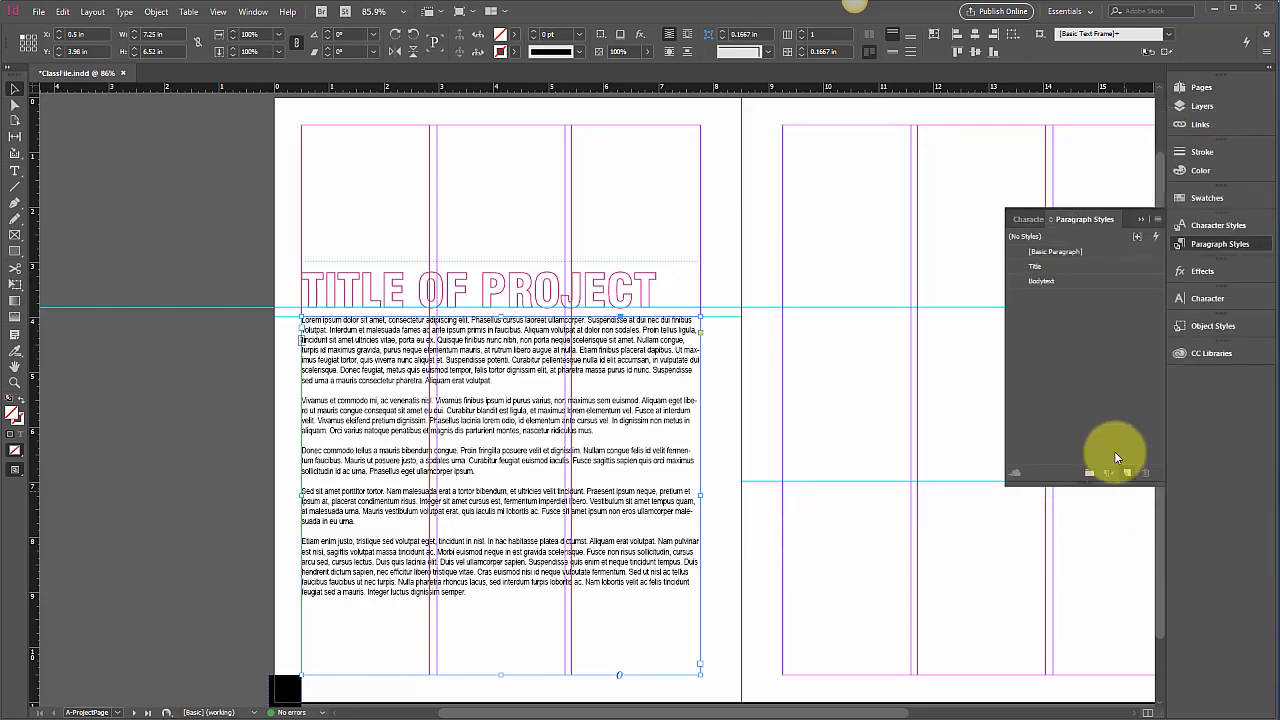
# - Select all the placeholder body text and set the Bodytext style to Split Column with 3 sub-columns and a 0.125 in inside gutter
pyautogui.doubleClick(644, 425)
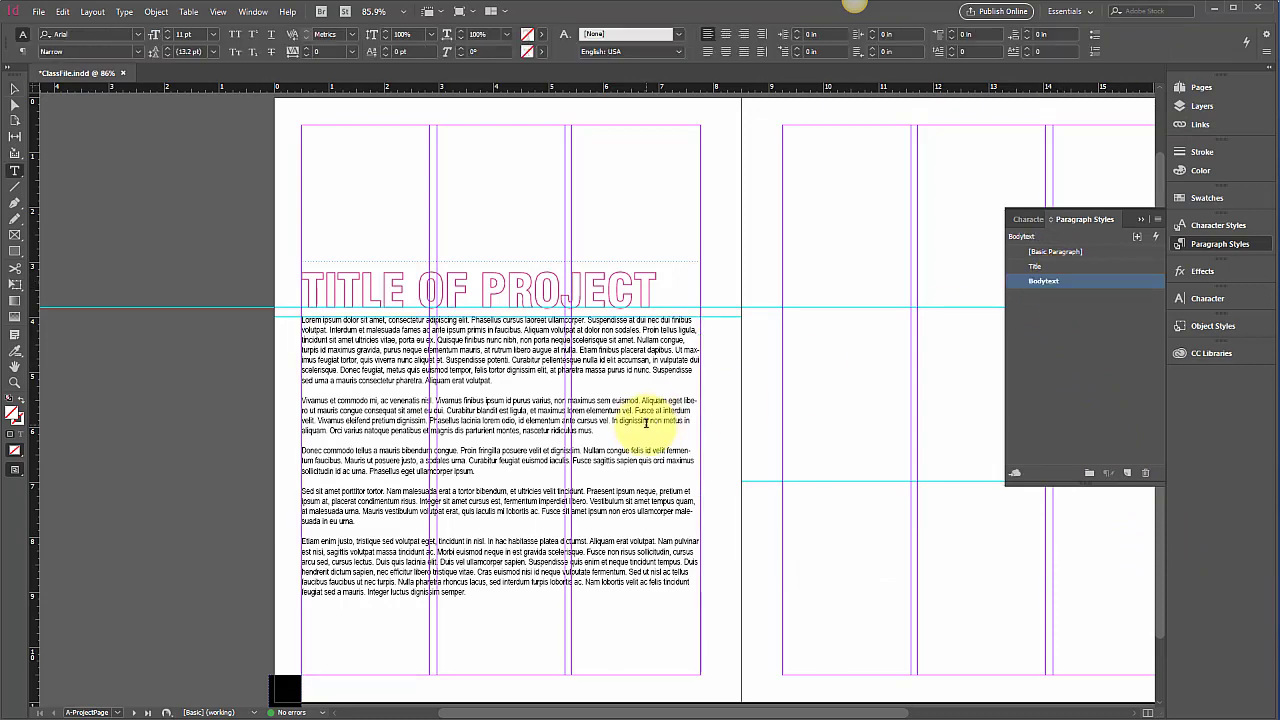
pyautogui.hotkey('ctrl', 'a')
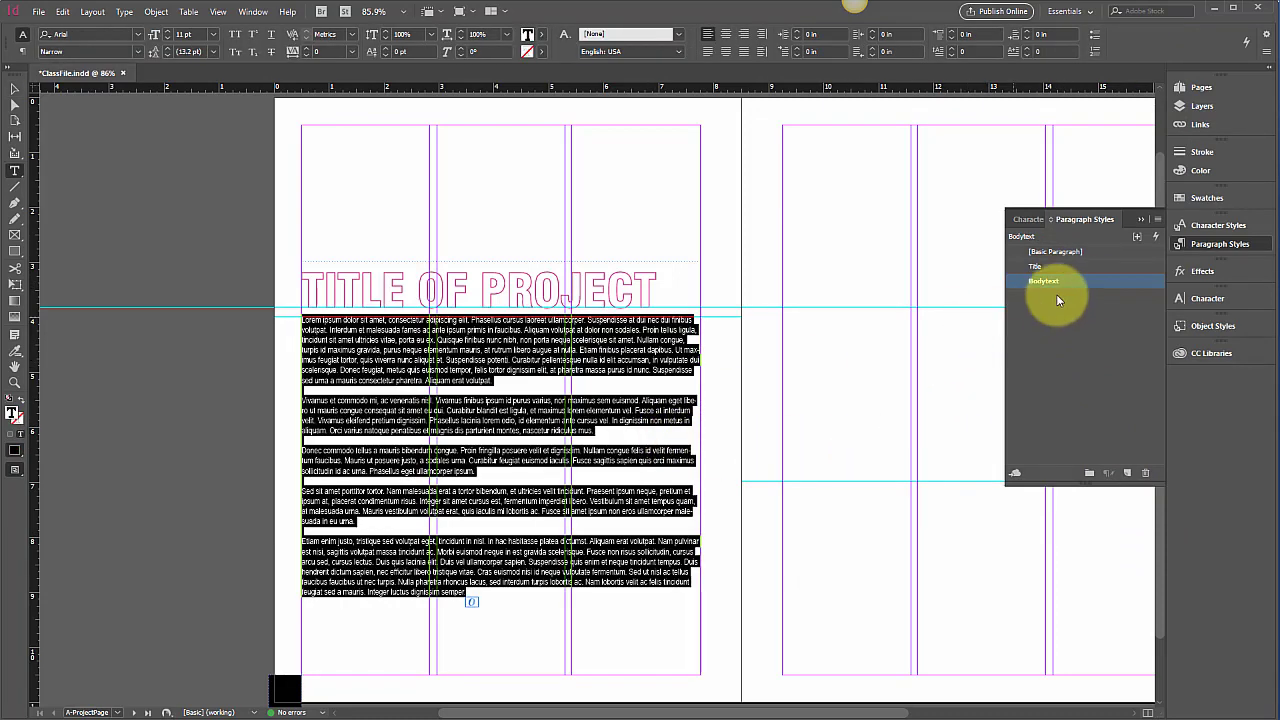
pyautogui.doubleClick(1011, 282)
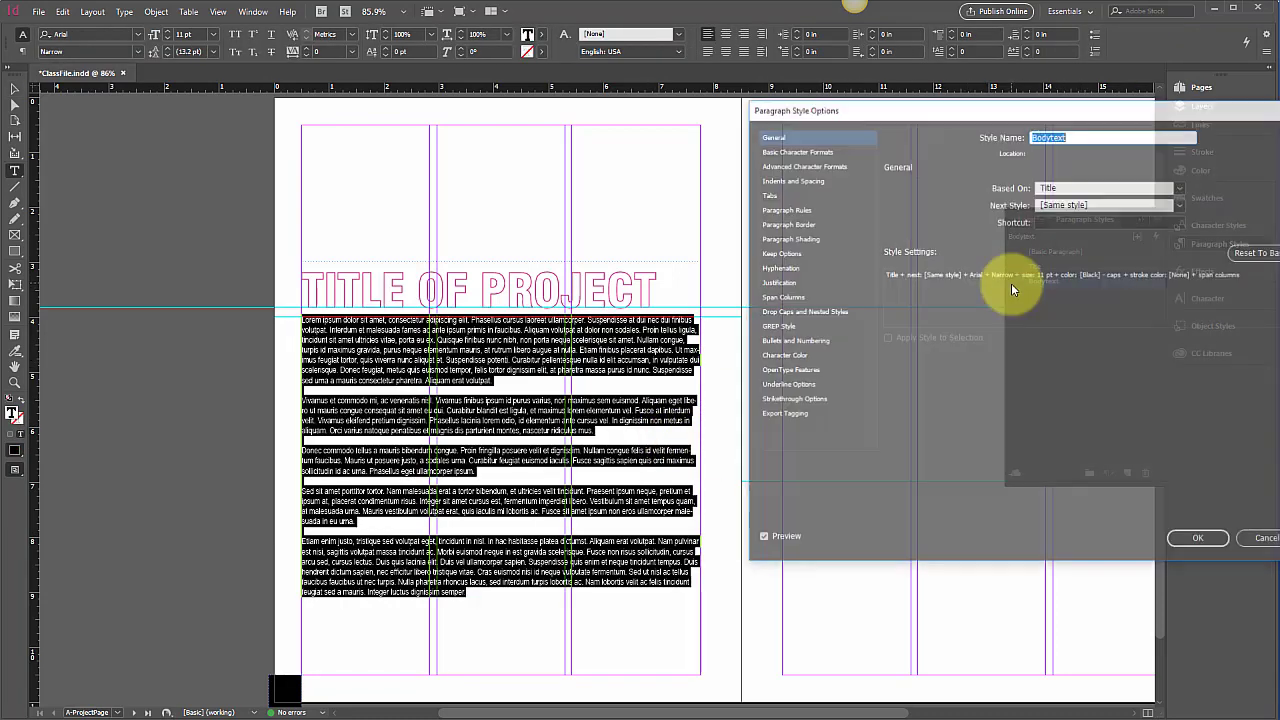
pyautogui.click(806, 298)
pyautogui.click(1076, 196)
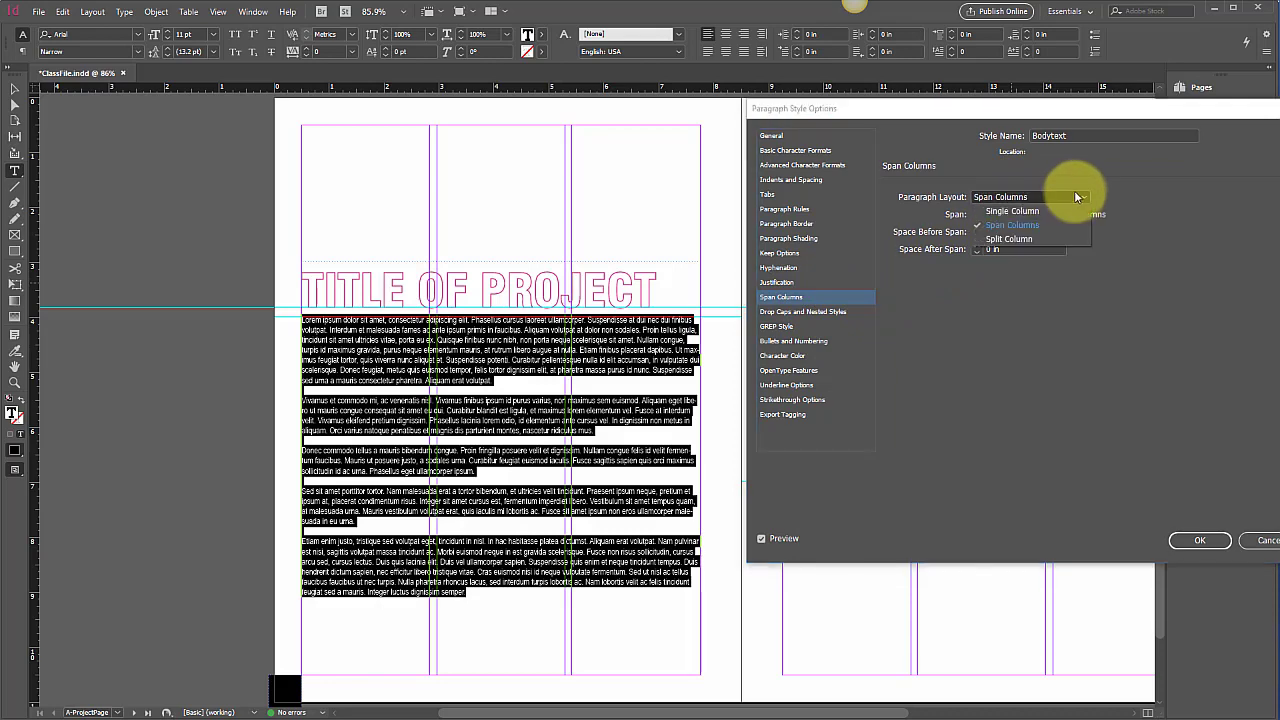
pyautogui.click(1034, 236)
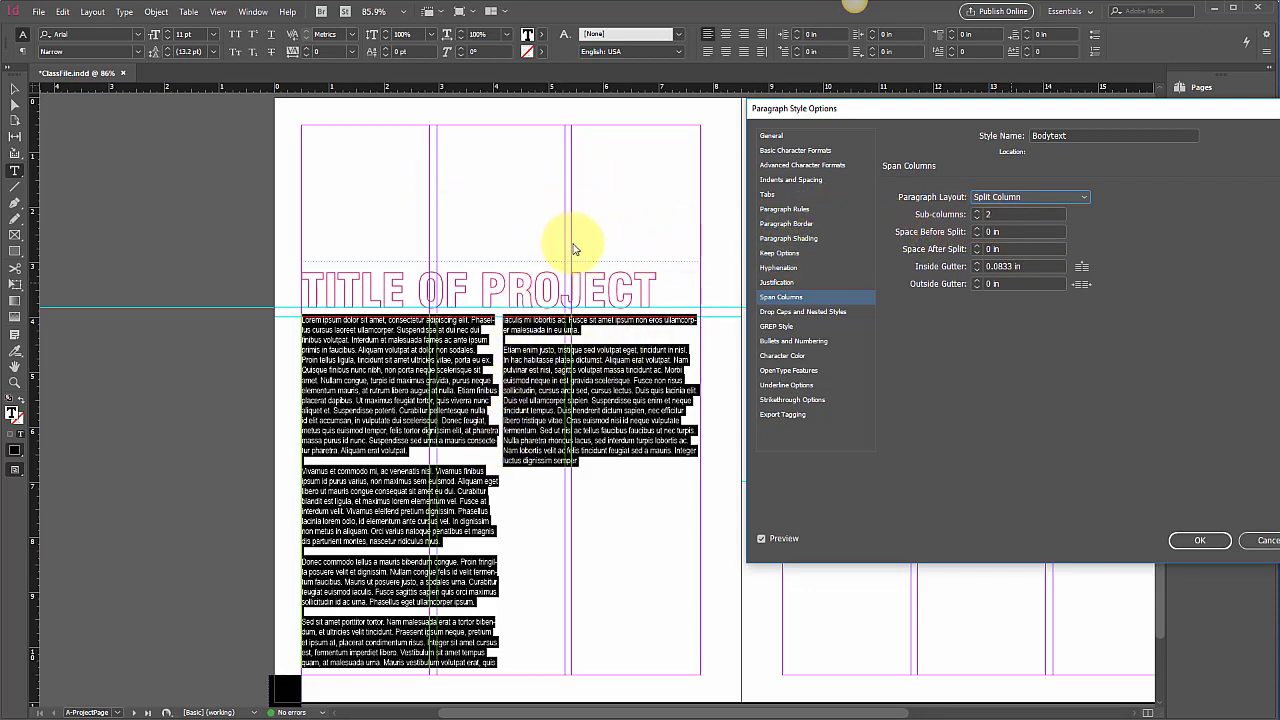
pyautogui.click(980, 214)
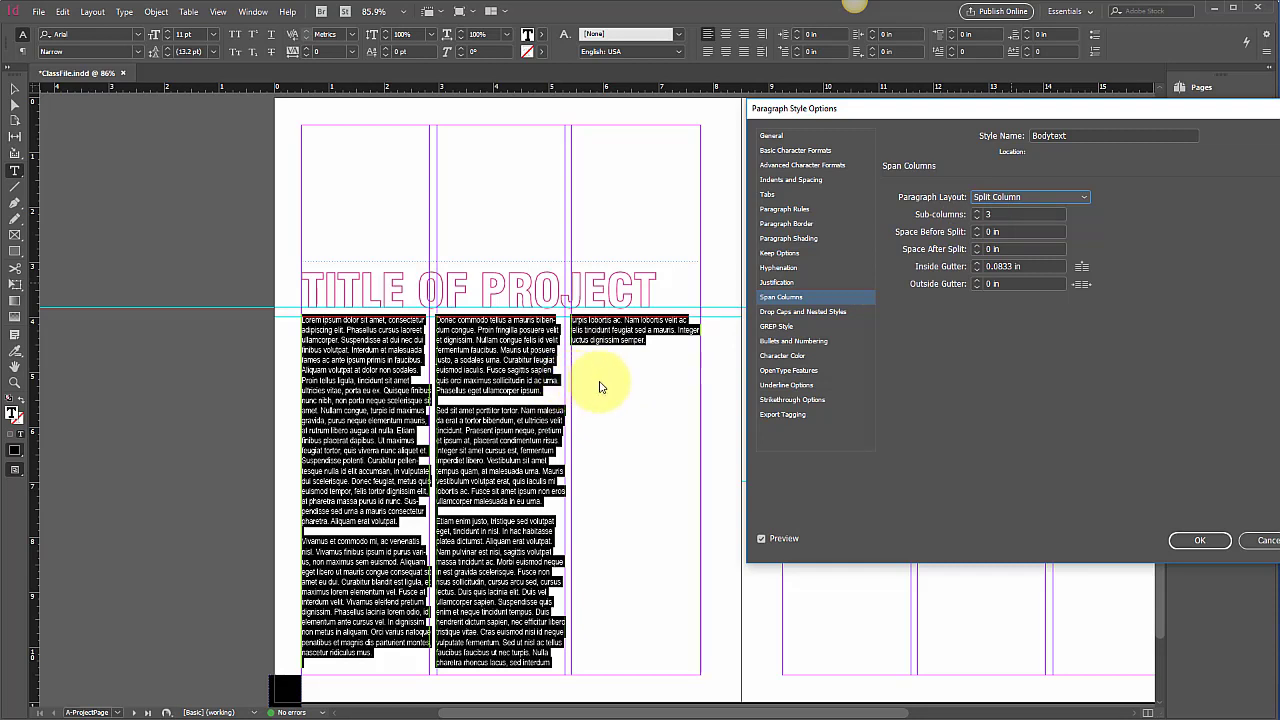
pyautogui.click(977, 265)
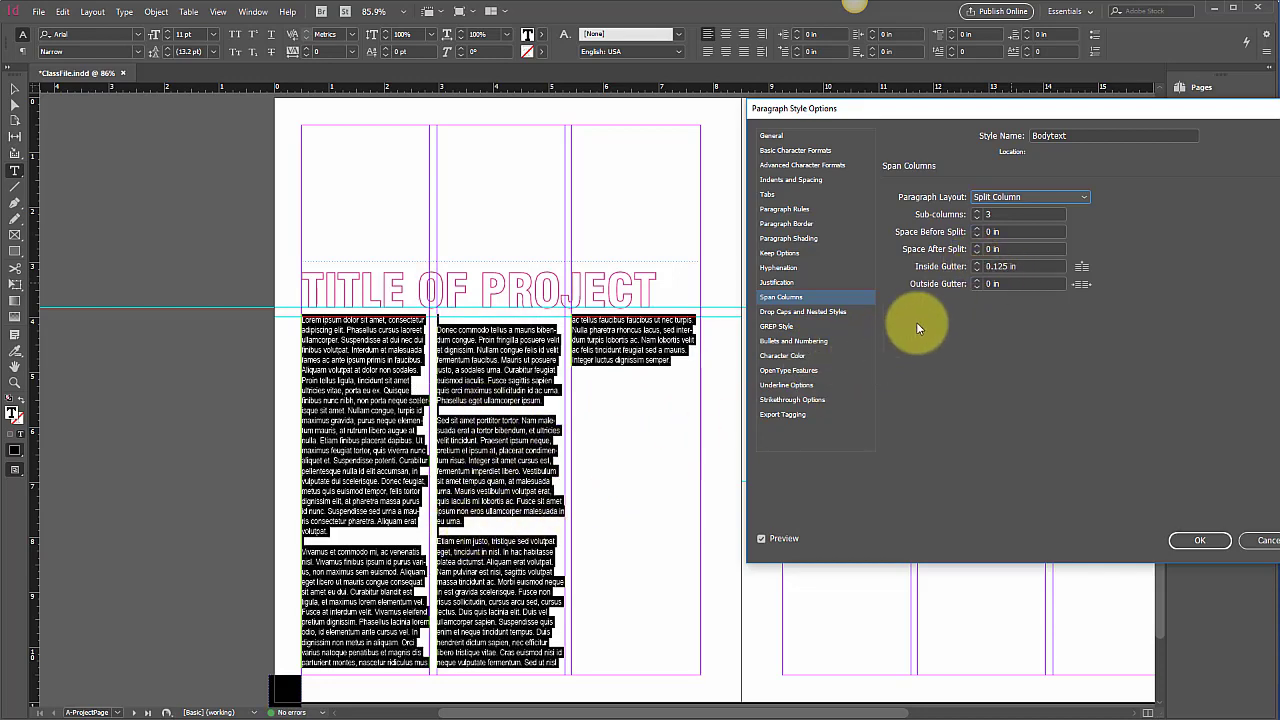
# - Set the Bodytext style's alignment to Left Justify and turn off its hyphenation
pyautogui.click(798, 150)
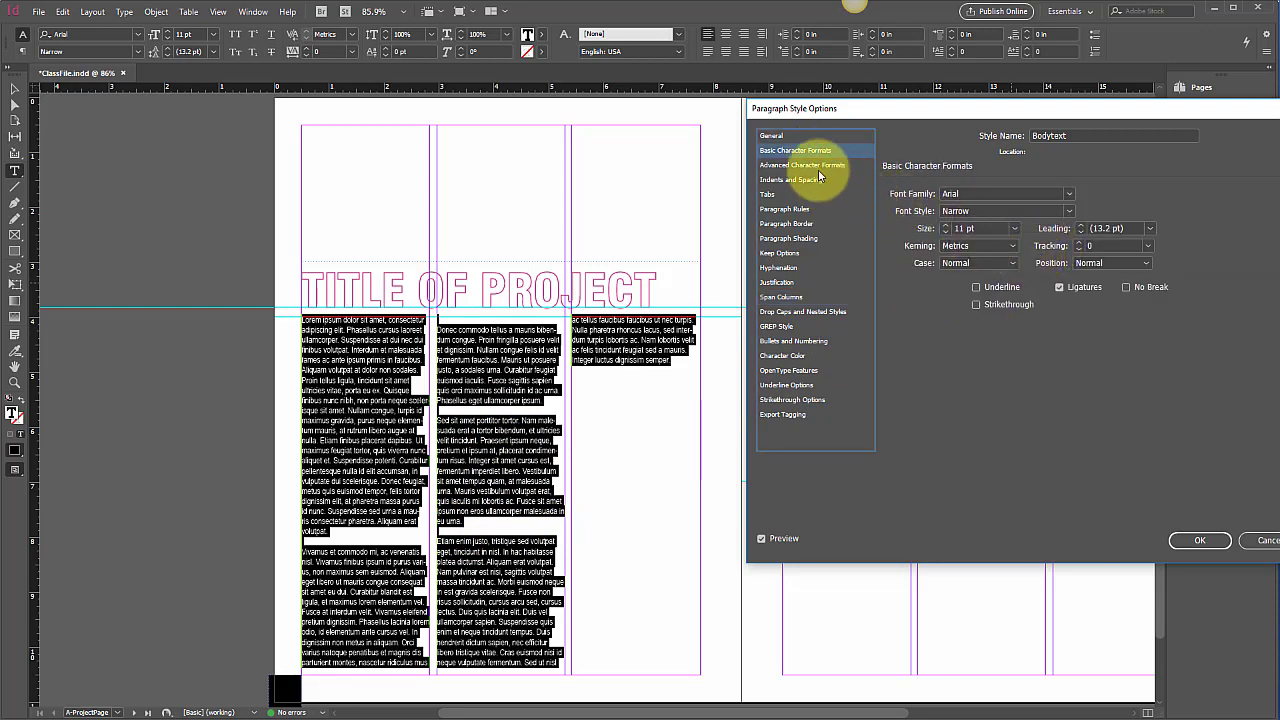
pyautogui.click(804, 182)
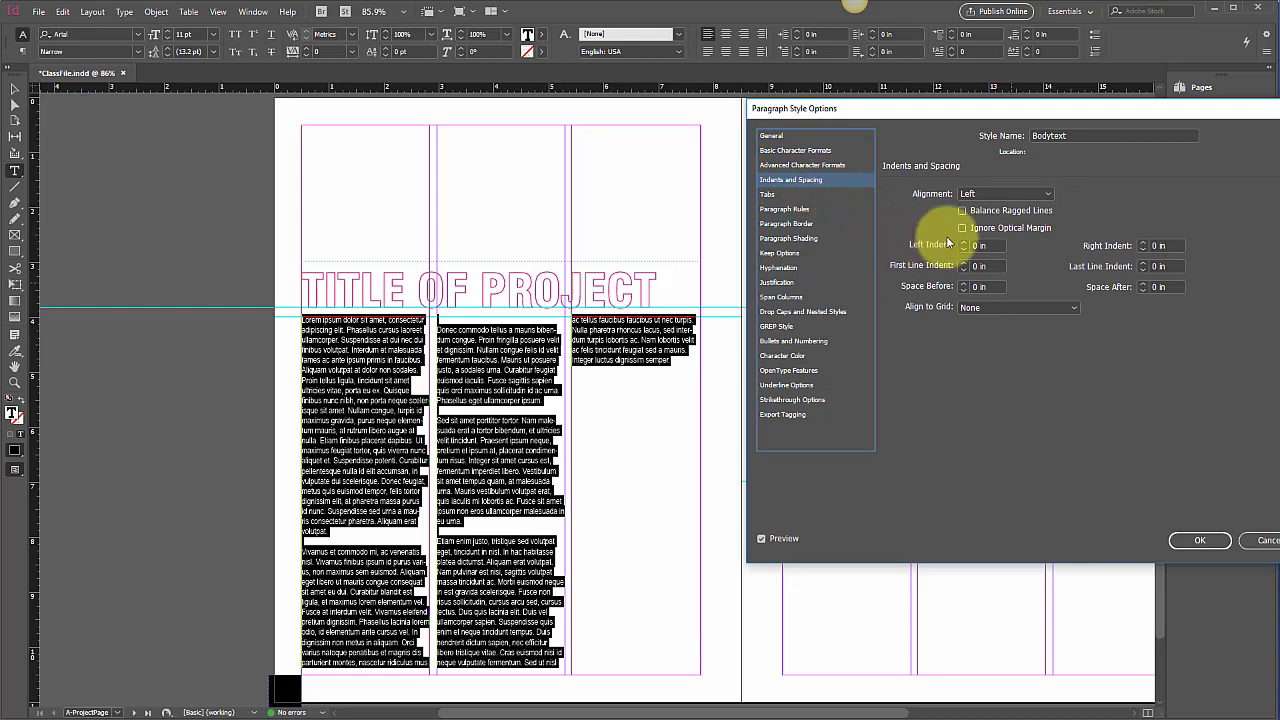
pyautogui.click(1044, 192)
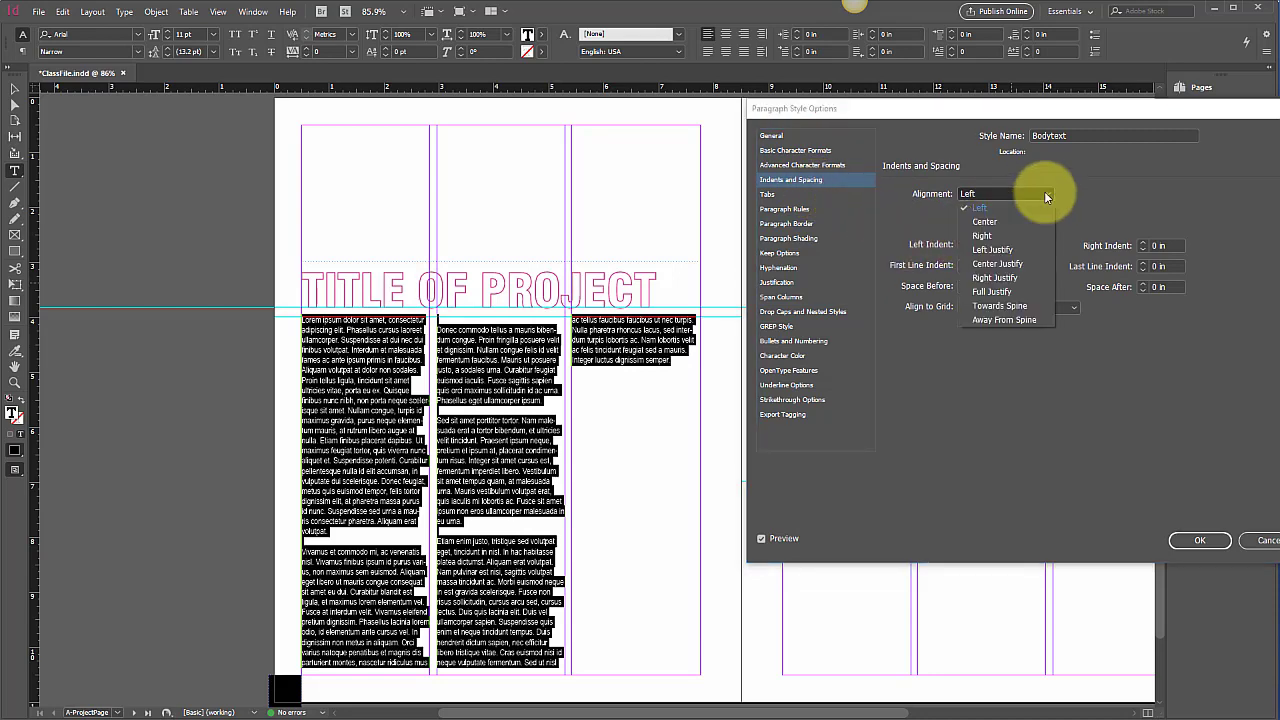
pyautogui.click(1008, 251)
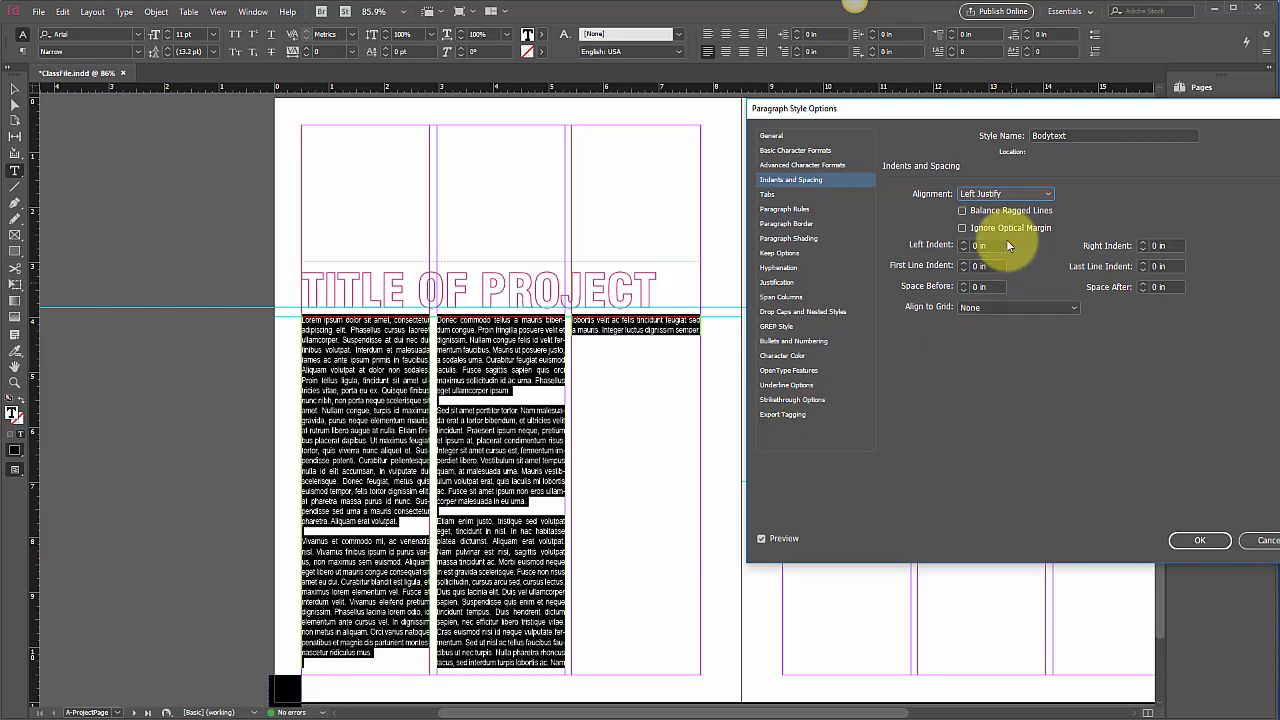
pyautogui.click(799, 268)
pyautogui.click(896, 186)
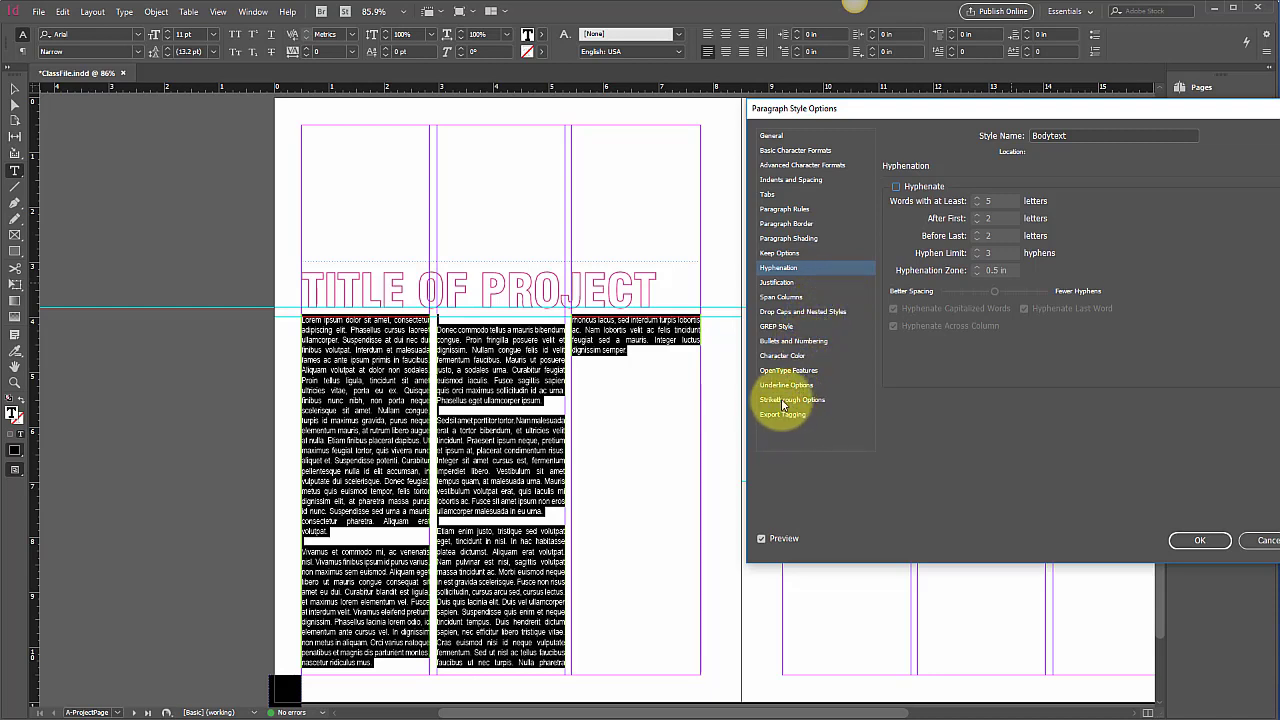
# - Try a 0.1667 in first-line indent and a tab stop at 0.4861 in for the Bodytext style, and clear all tab stops
pyautogui.click(791, 194)
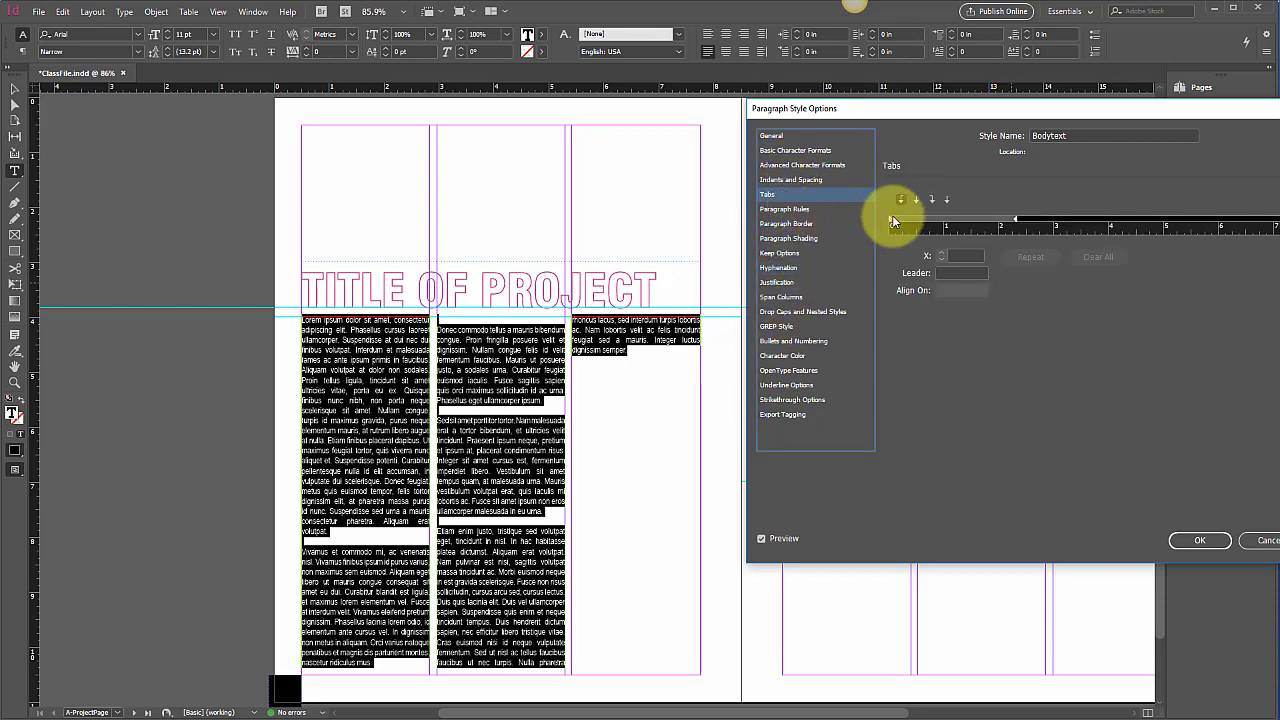
pyautogui.moveTo(891, 224); pyautogui.dragTo(899, 222)
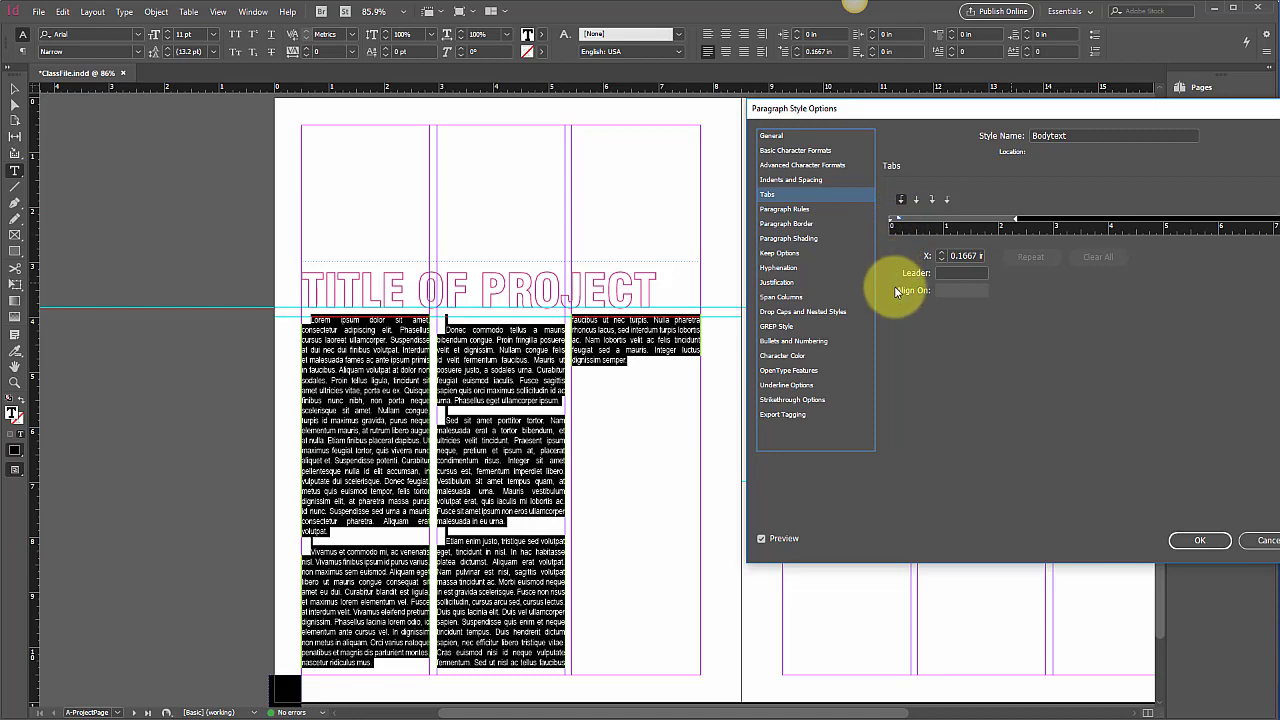
pyautogui.moveTo(898, 222)
pyautogui.mouseDown()
pyautogui.moveTo(876, 254)
pyautogui.moveTo(900, 220)
pyautogui.moveTo(888, 222)
pyautogui.moveTo(951, 219)
pyautogui.moveTo(918, 222)
pyautogui.mouseUp()
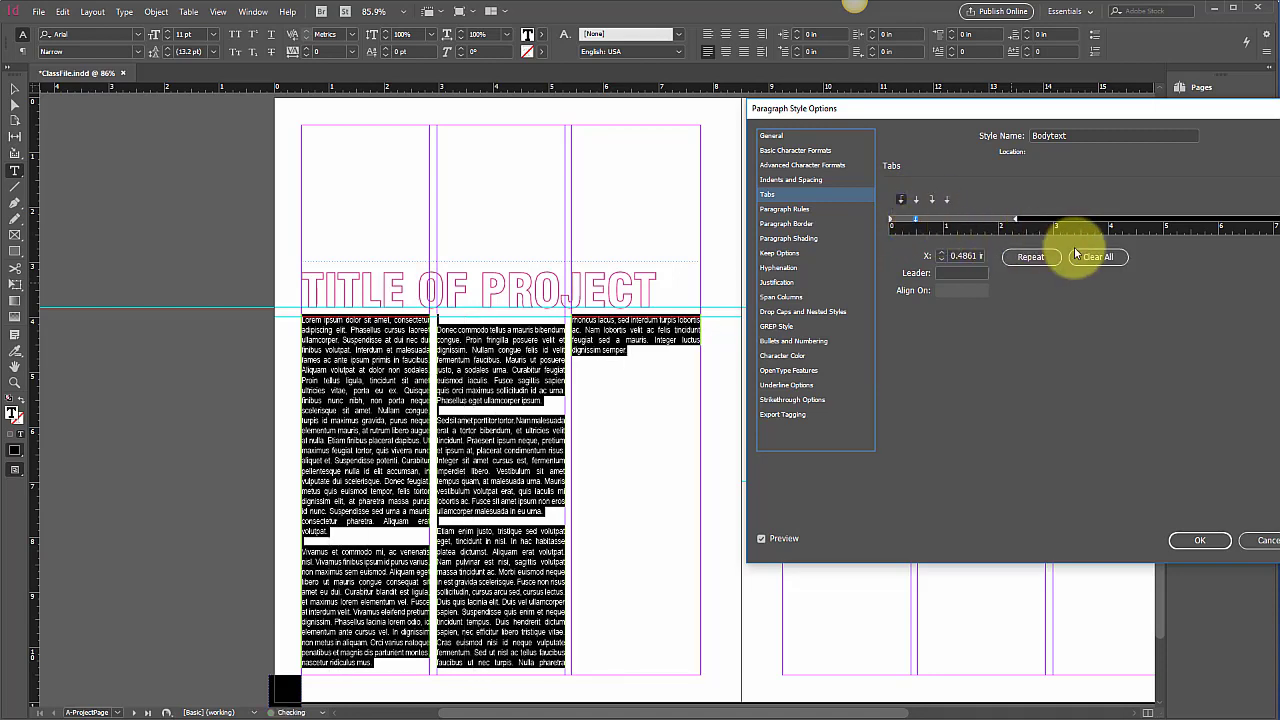
pyautogui.click(1085, 257)
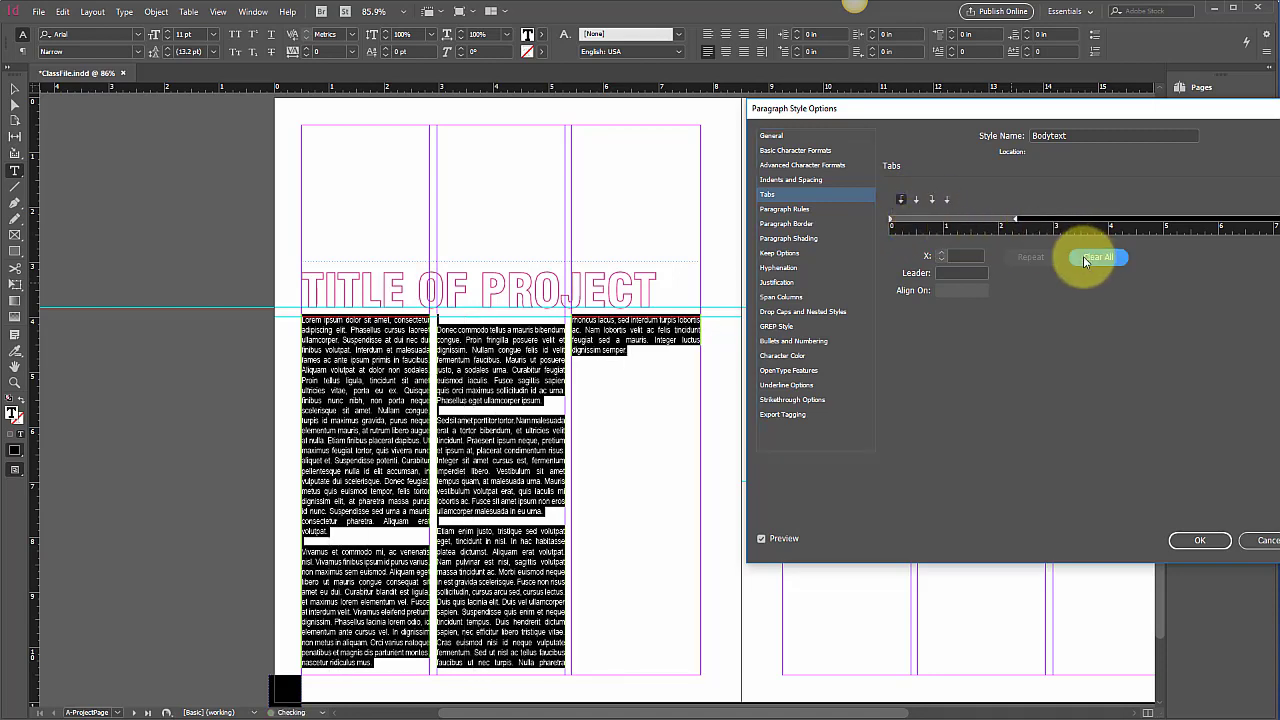
# - Accept the Bodytext style changes and deselect the placeholder body text
pyautogui.click(1200, 540)
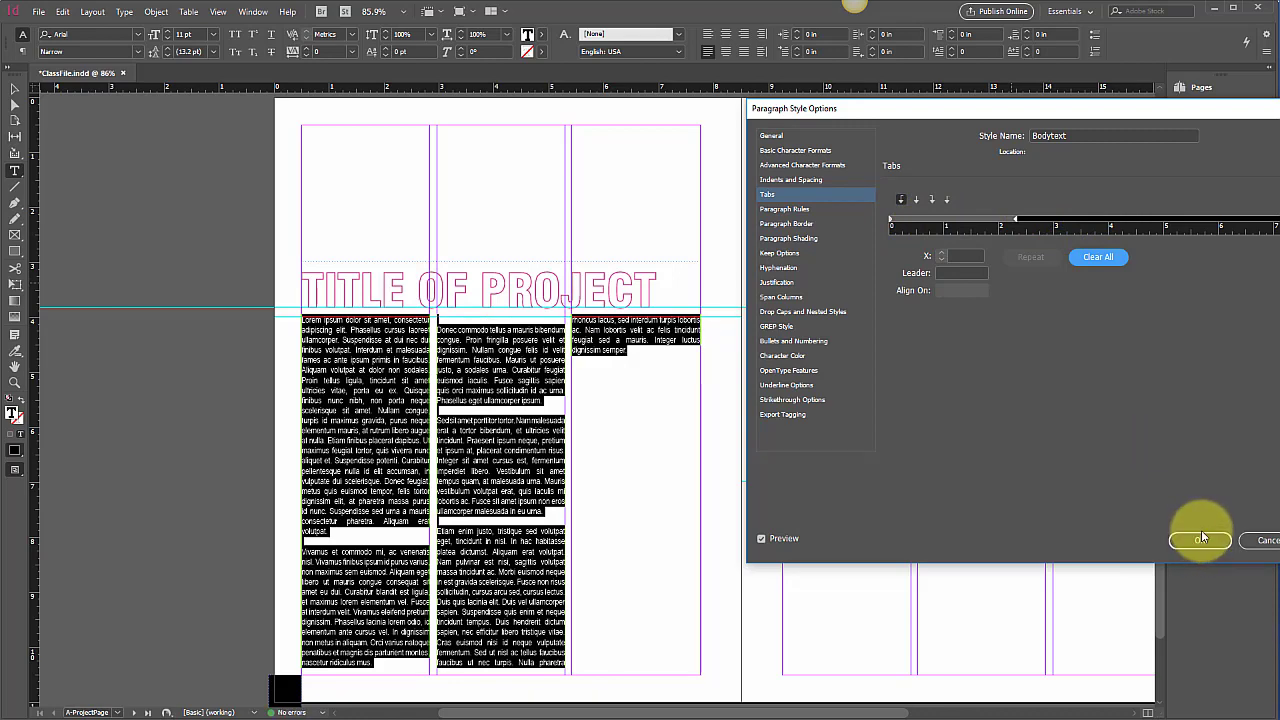
pyautogui.click(1201, 538)
pyautogui.click(418, 498)
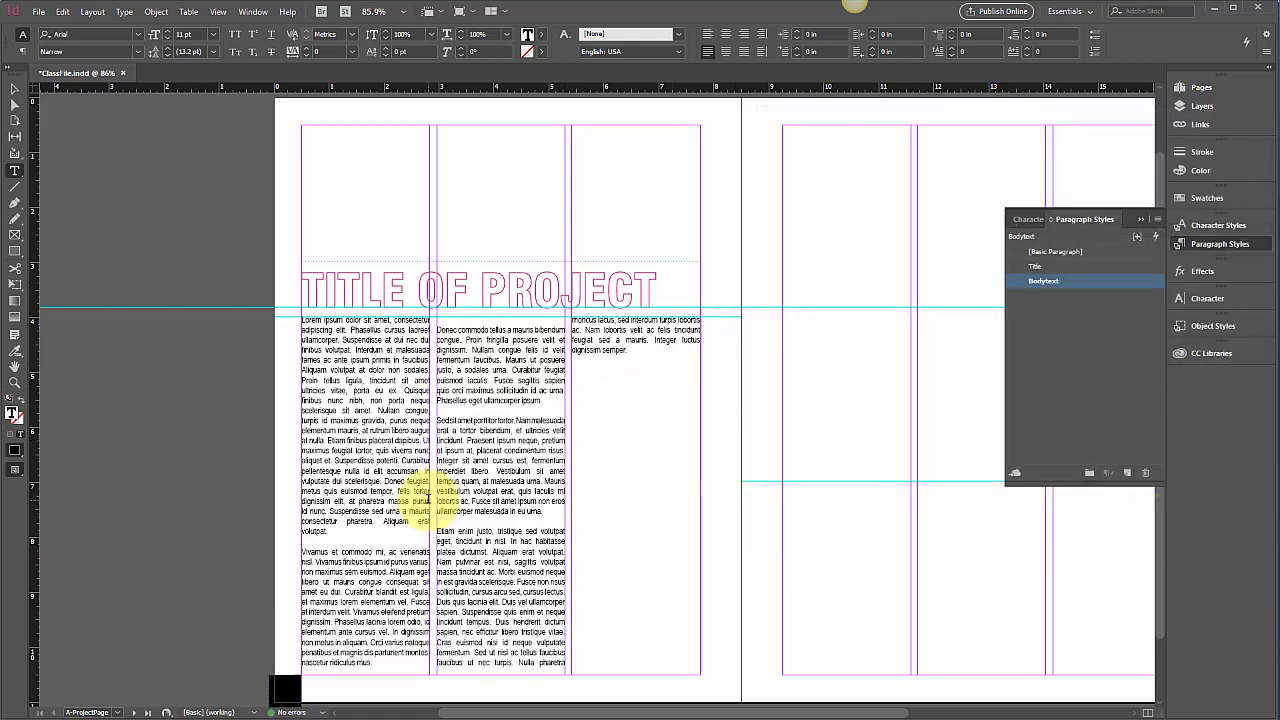